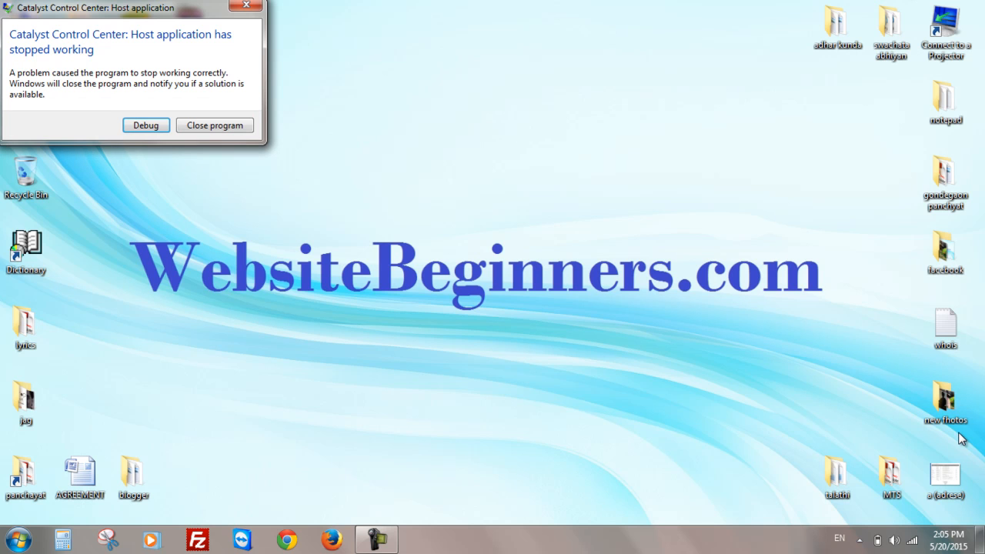
- Close the crashed Catalyst Control Center program
{"action": "left_click", "coordinate": [215, 125]}
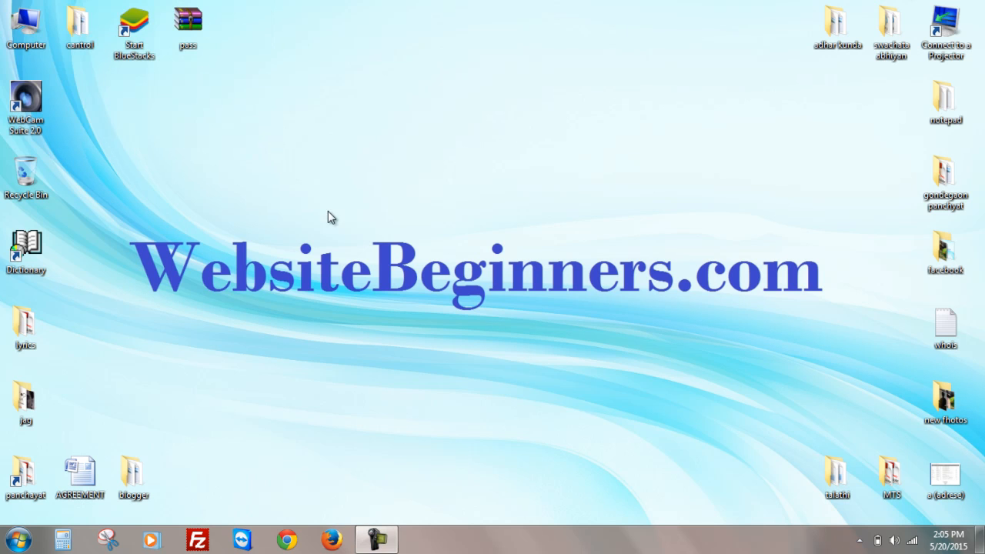
{"action": "right_click", "coordinate": [356, 112]}
{"action": "left_click", "coordinate": [400, 170]}
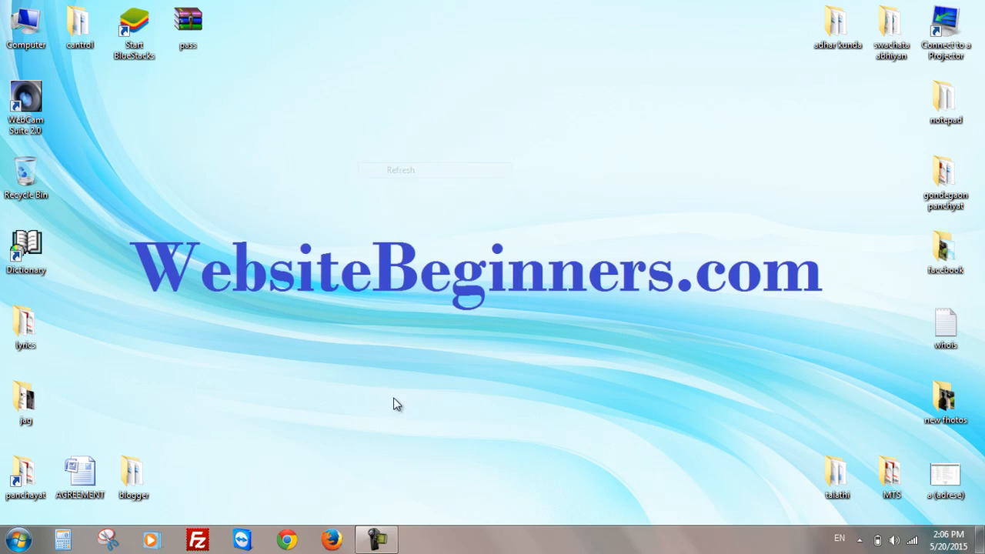
- Open Firefox and go to the Google home page from the bookmarks
{"action": "left_click", "coordinate": [331, 540]}
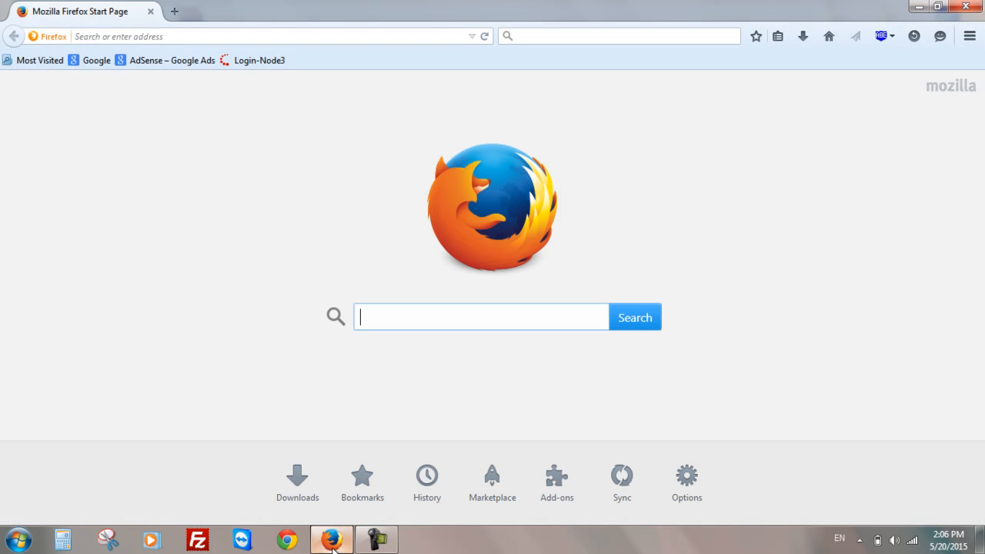
{"action": "left_click", "coordinate": [102, 63]}
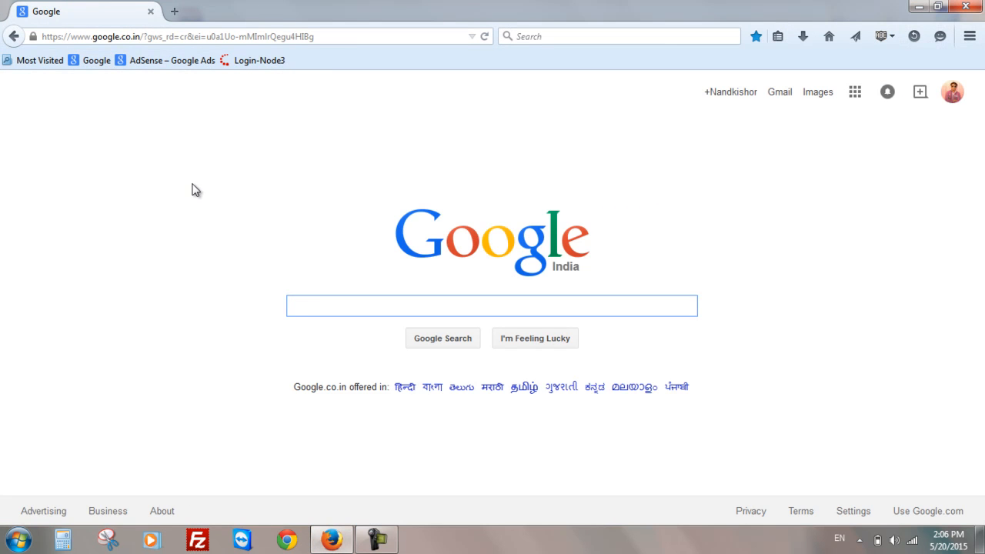
- Open Blogger from the Google apps list in a new tab and switch to it
{"action": "left_click", "coordinate": [854, 94]}
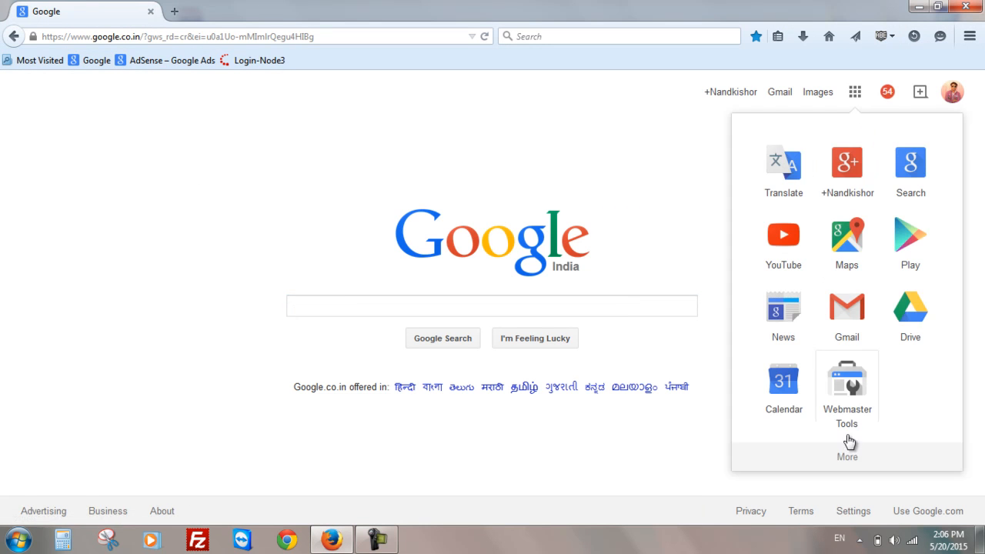
{"action": "left_click", "coordinate": [849, 457]}
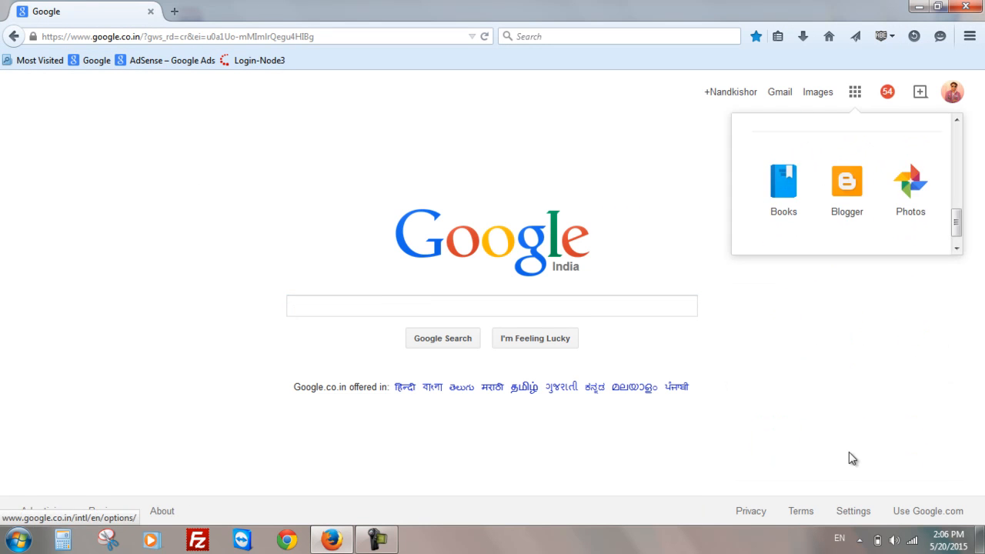
{"action": "right_click", "coordinate": [836, 195]}
{"action": "left_click", "coordinate": [840, 199]}
{"action": "left_click", "coordinate": [279, 6]}
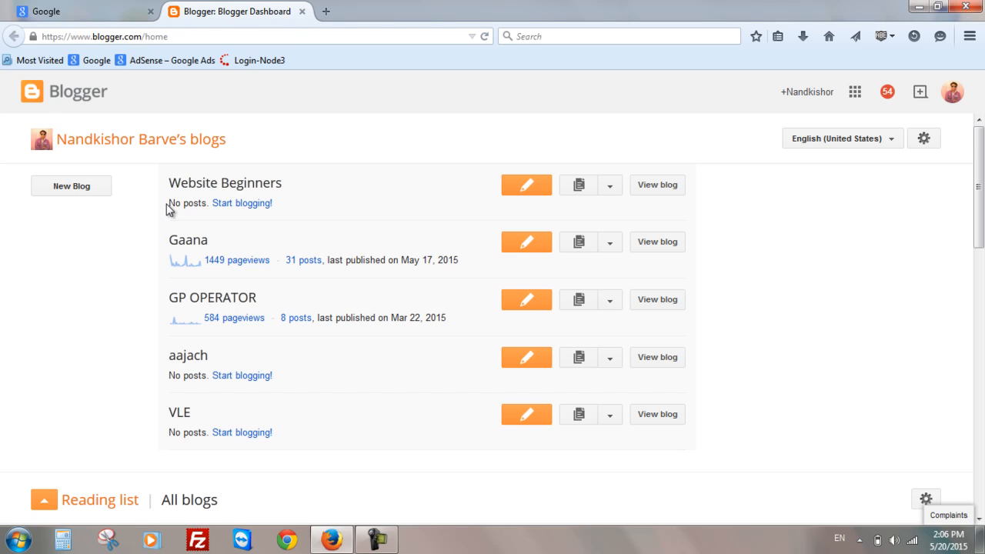
- Start a new post on the Website Beginners blog
{"action": "left_click", "coordinate": [235, 205]}
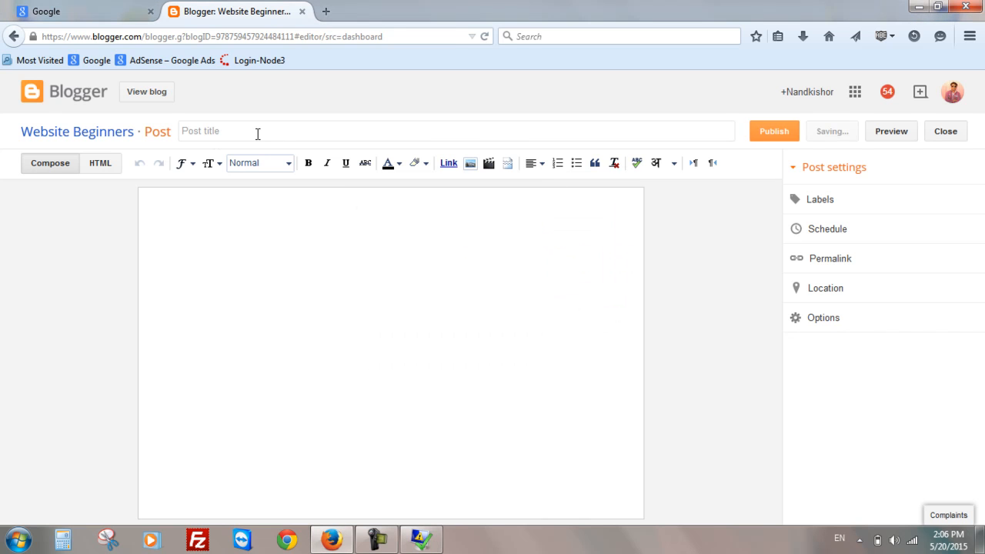
{"action": "left_click", "coordinate": [257, 133]}
{"action": "left_click", "coordinate": [298, 233]}
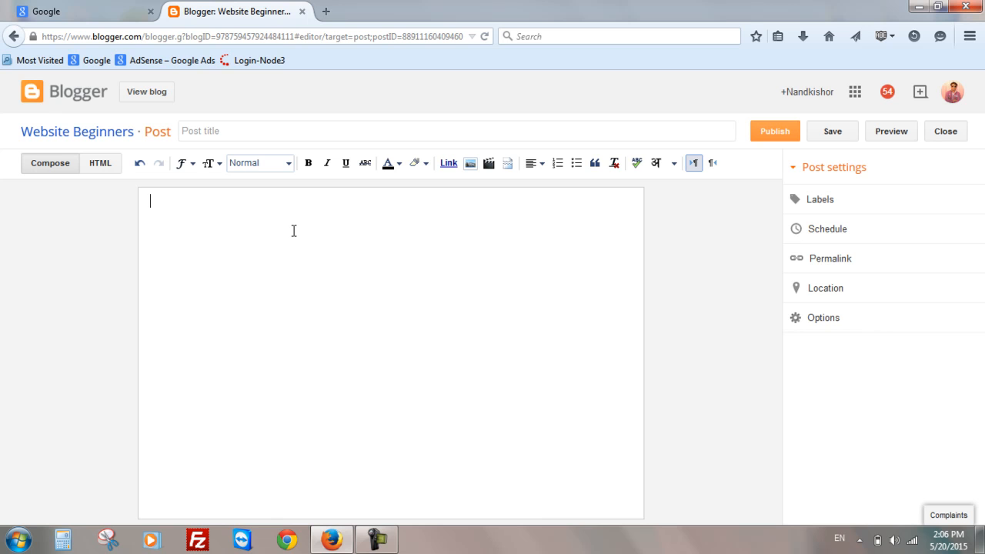
- View the Website Beginners blog in a new tab and select its header title
{"action": "left_click", "coordinate": [155, 95]}
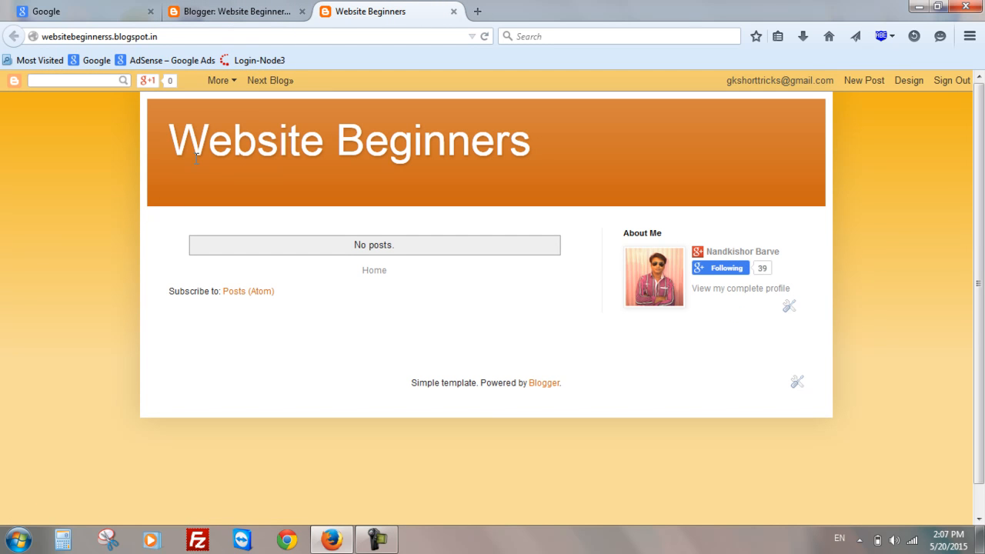
{"action": "left_click_drag", "start_coordinate": [171, 140], "coordinate": [557, 145]}
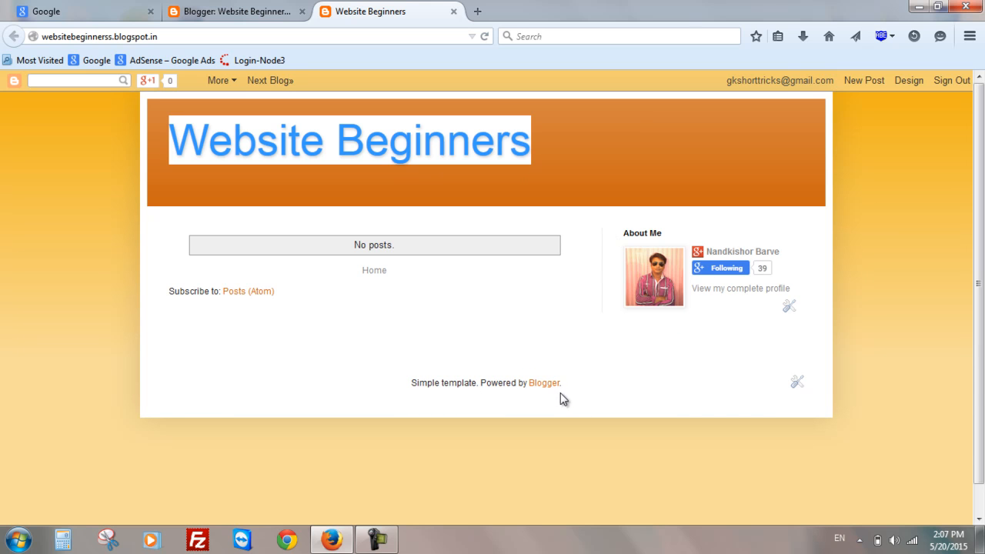
{"action": "left_click", "coordinate": [222, 10]}
{"action": "left_click", "coordinate": [242, 127]}
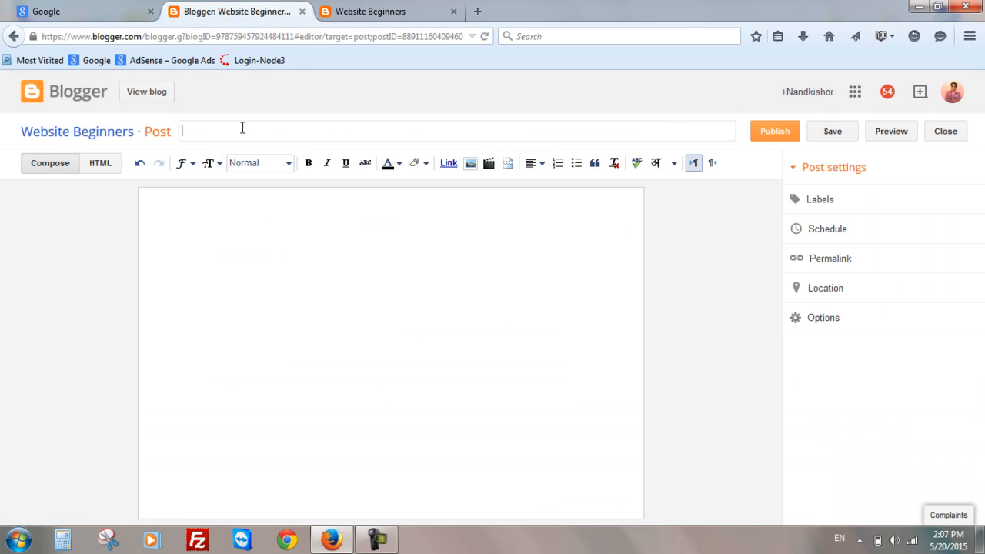
{"action": "left_click", "coordinate": [912, 8]}
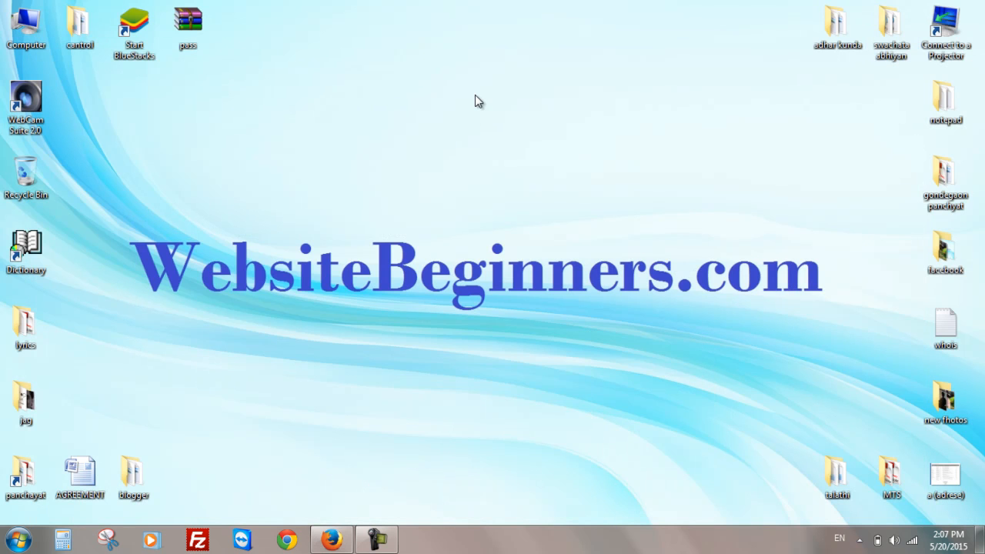
{"action": "right_click", "coordinate": [475, 96]}
{"action": "left_click", "coordinate": [508, 156]}
- Open the Word document "How to Create a Free Blog on the BlogSpot..." from the blogger folder
{"action": "double_click", "coordinate": [132, 474]}
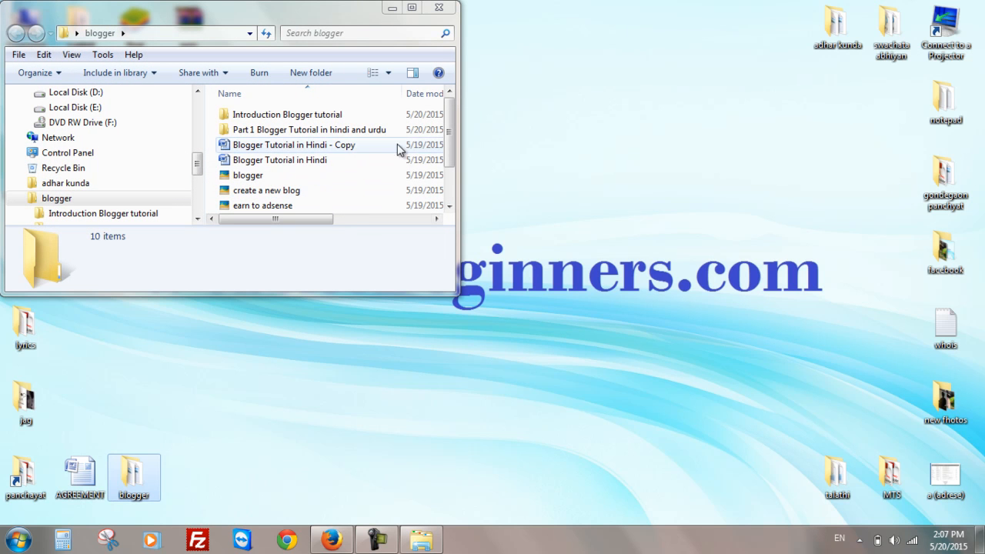
{"action": "left_click_drag", "start_coordinate": [446, 131], "coordinate": [448, 165]}
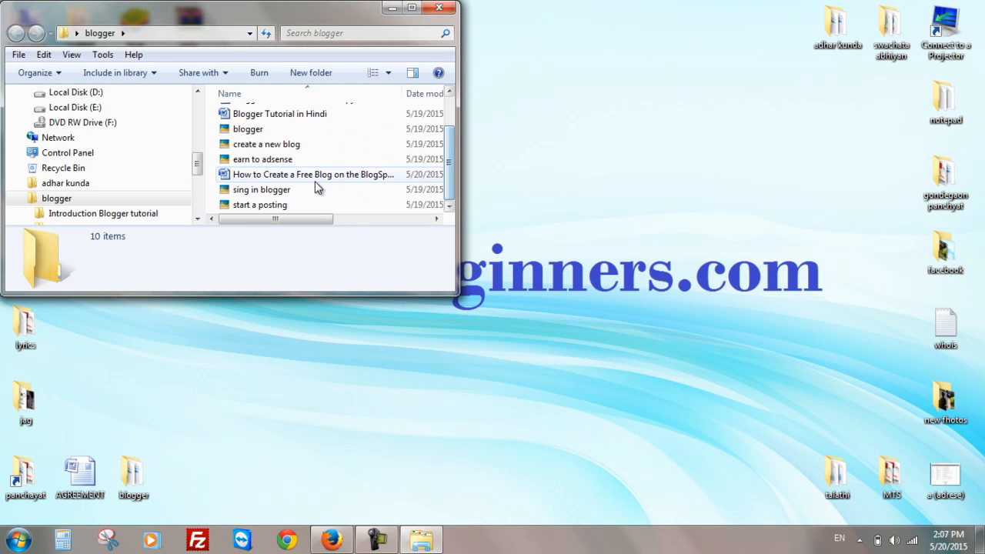
{"action": "double_click", "coordinate": [316, 176]}
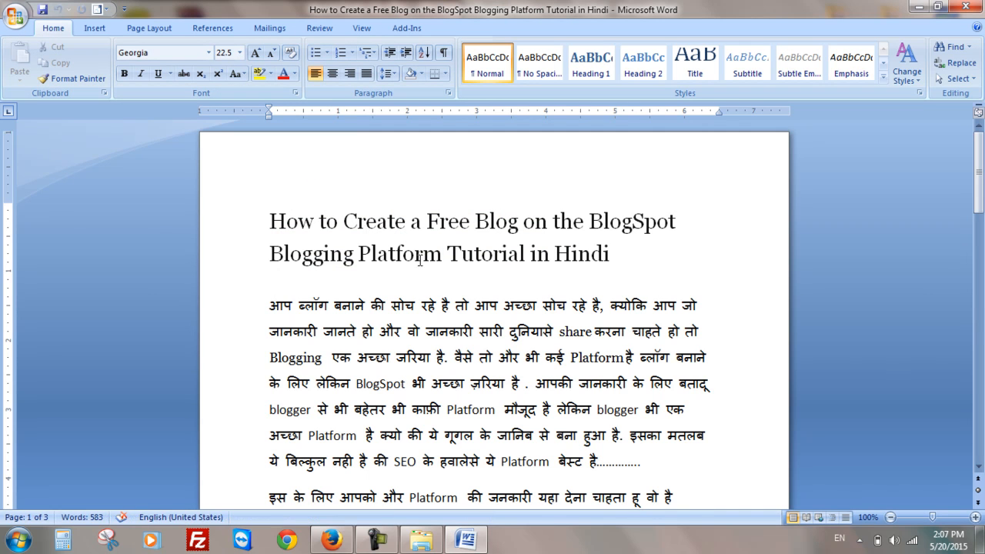
- Copy the document's heading and paste it as the post title in the Blogger editor
{"action": "left_click_drag", "start_coordinate": [624, 257], "coordinate": [269, 218]}
{"action": "key", "text": "ctrl+c"}
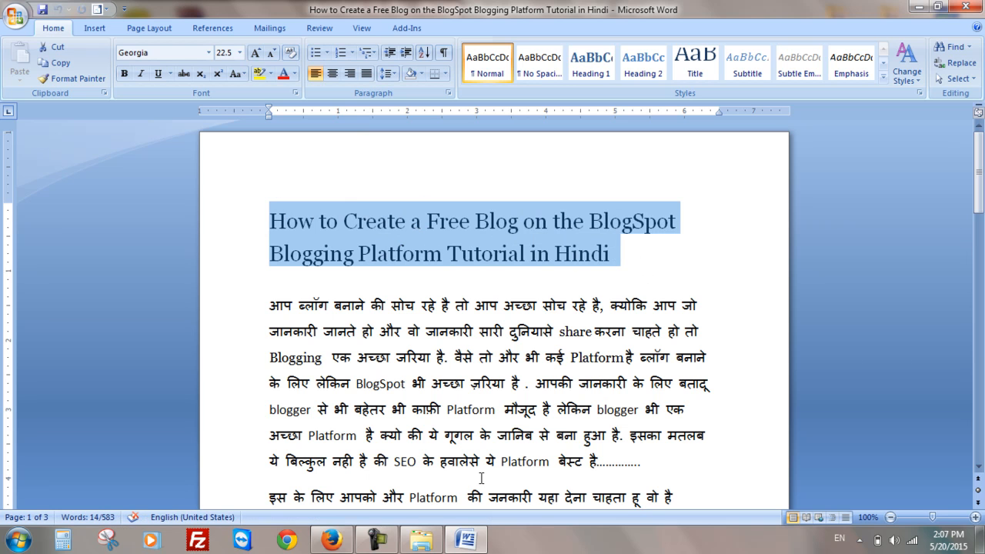
{"action": "left_click", "coordinate": [466, 540]}
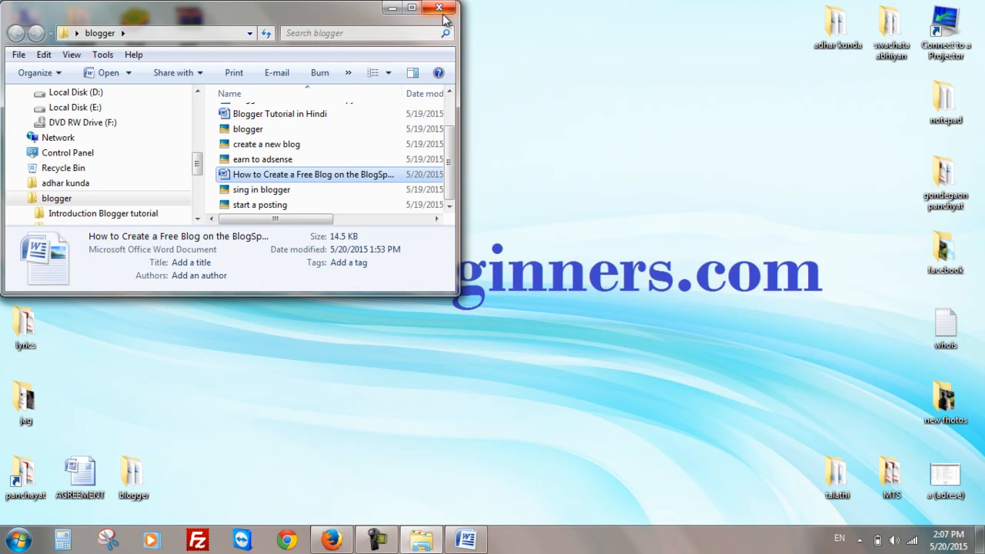
{"action": "left_click", "coordinate": [399, 13]}
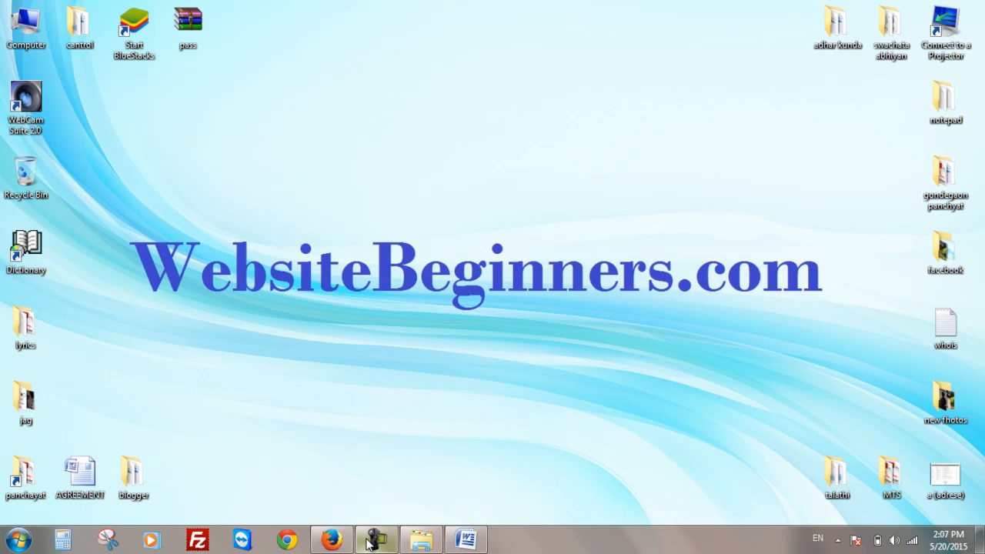
{"action": "left_click", "coordinate": [331, 540]}
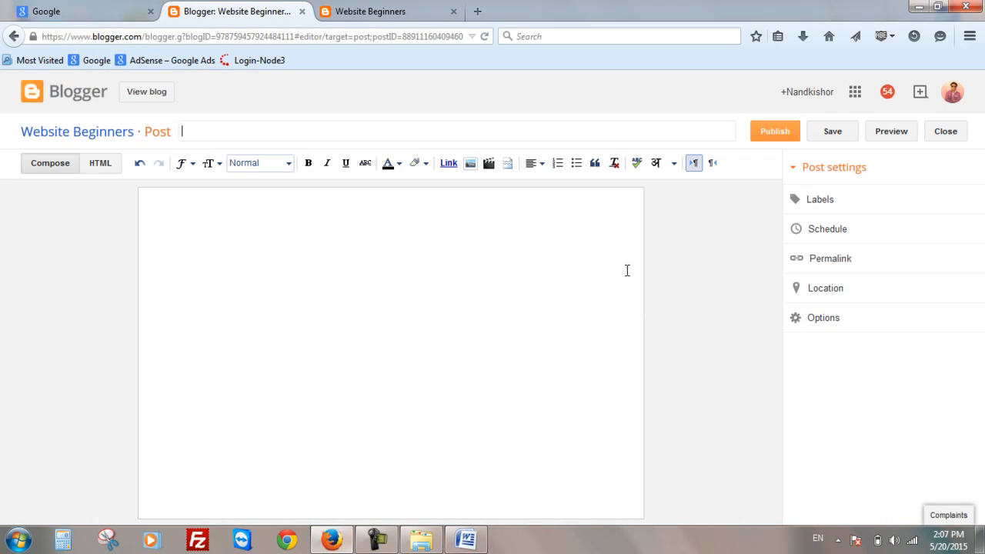
{"action": "left_click", "coordinate": [376, 135]}
{"action": "key", "text": "ctrl+v"}
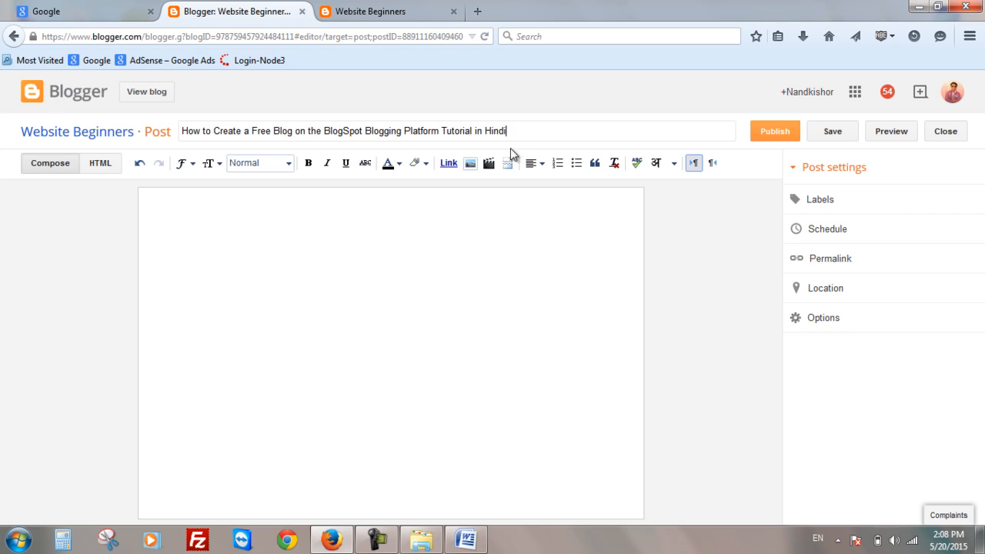
- Copy the article body text from the Word document and paste it into the post body
{"action": "left_click", "coordinate": [526, 286]}
{"action": "left_click", "coordinate": [466, 540]}
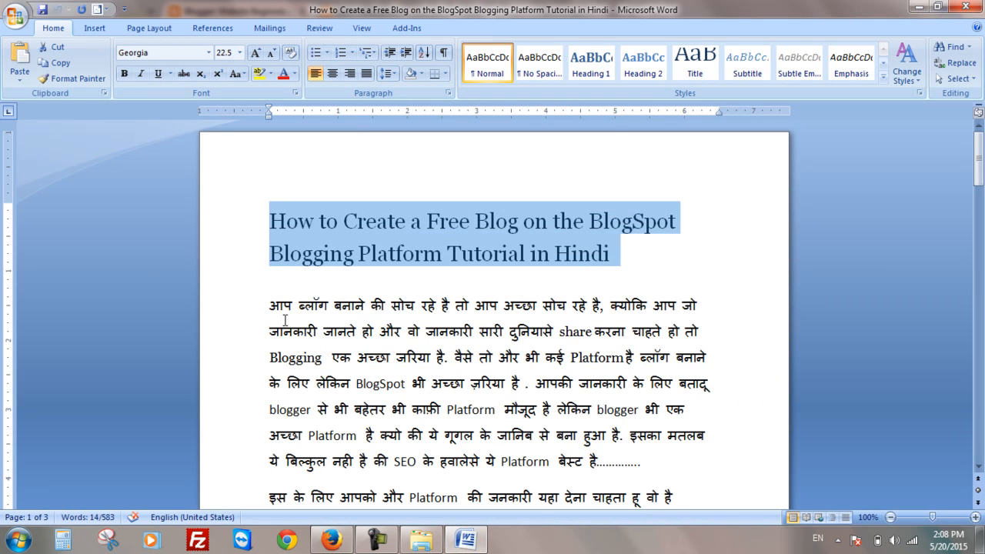
{"action": "left_click_drag", "start_coordinate": [271, 305], "coordinate": [481, 378]}
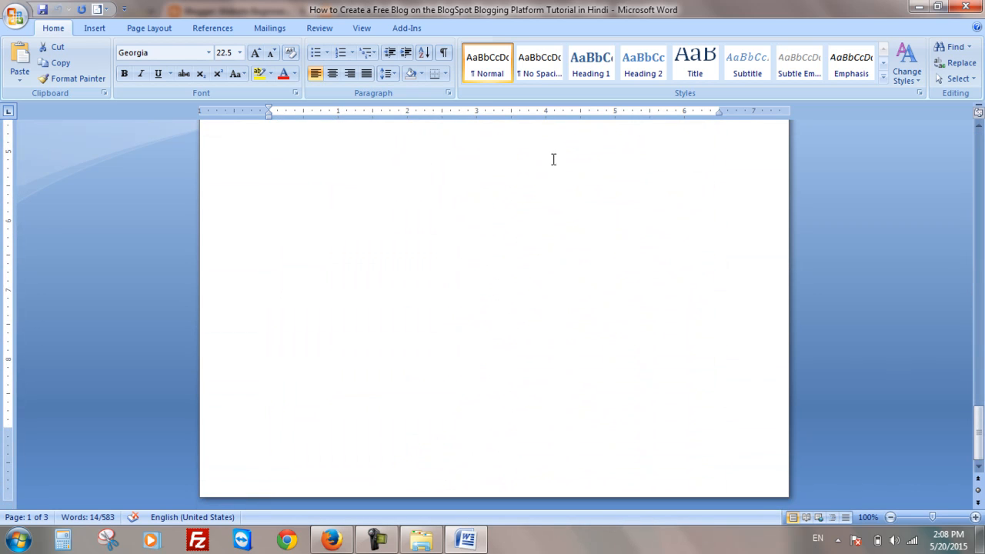
{"action": "left_click_drag", "start_coordinate": [612, 132], "coordinate": [577, 282]}
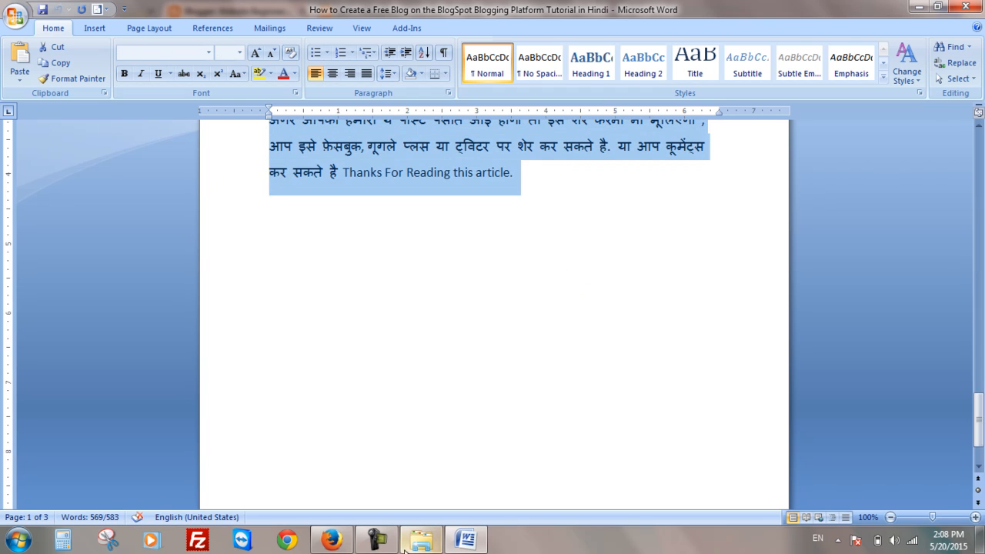
{"action": "left_click", "coordinate": [345, 544]}
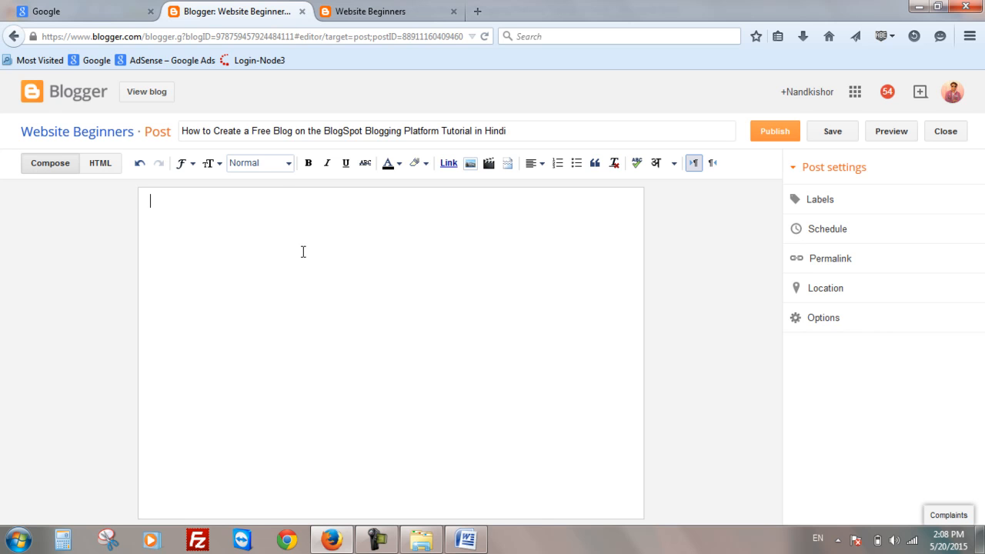
{"action": "key", "text": "ctrl+v"}
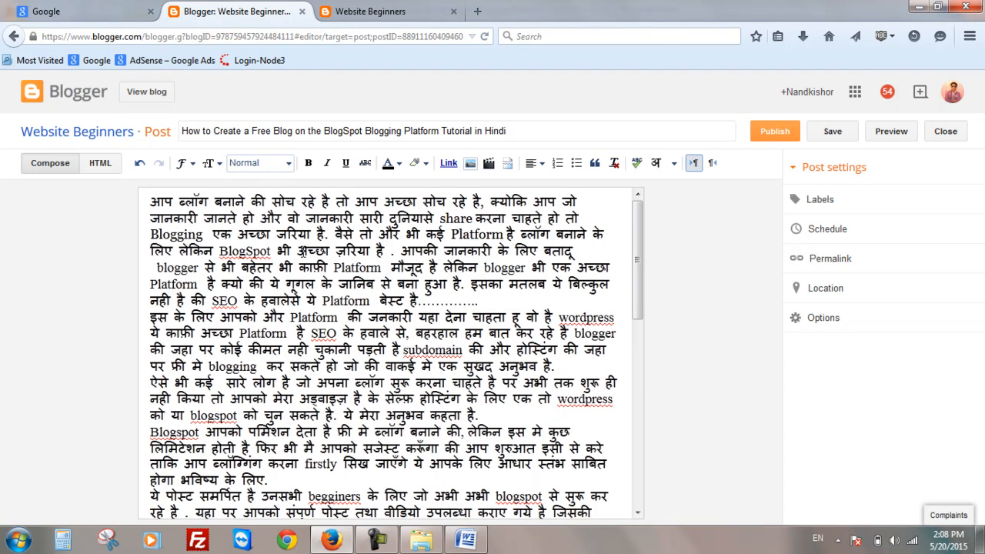
- Add a blank line after the first paragraph and remove the stray line break before "blogger"
{"action": "scroll", "coordinate": [310, 253], "scroll_direction": "down", "scroll_amount": 5}
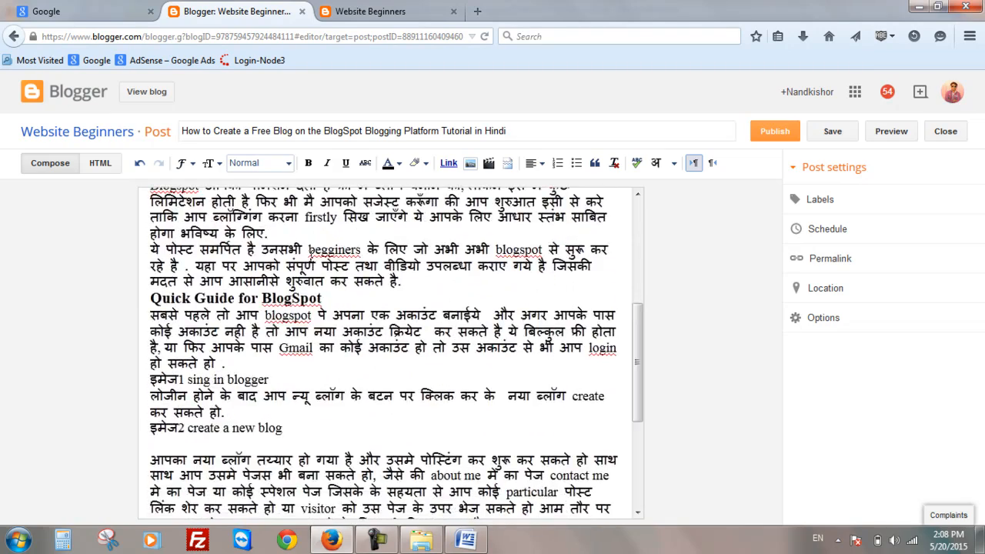
{"action": "scroll", "coordinate": [311, 252], "scroll_direction": "down", "scroll_amount": 3}
{"action": "scroll", "coordinate": [311, 252], "scroll_direction": "up", "scroll_amount": 8}
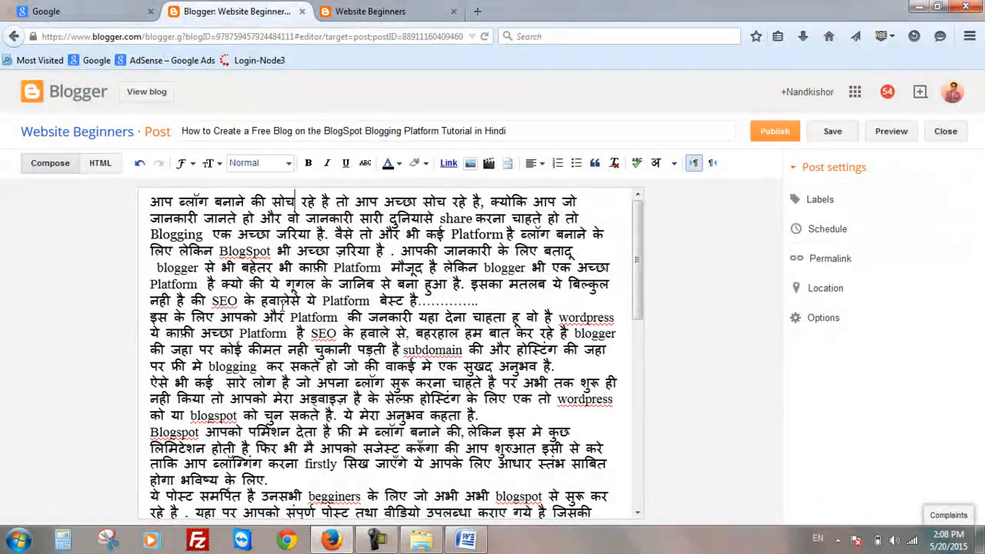
{"action": "left_click", "coordinate": [481, 304]}
{"action": "key", "text": "Return"}
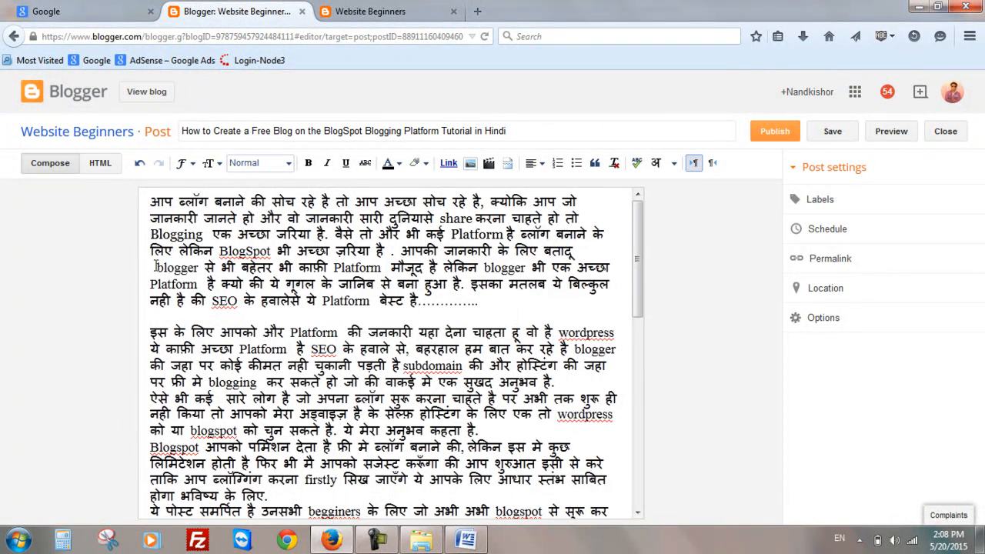
{"action": "key", "text": "BackSpace"}
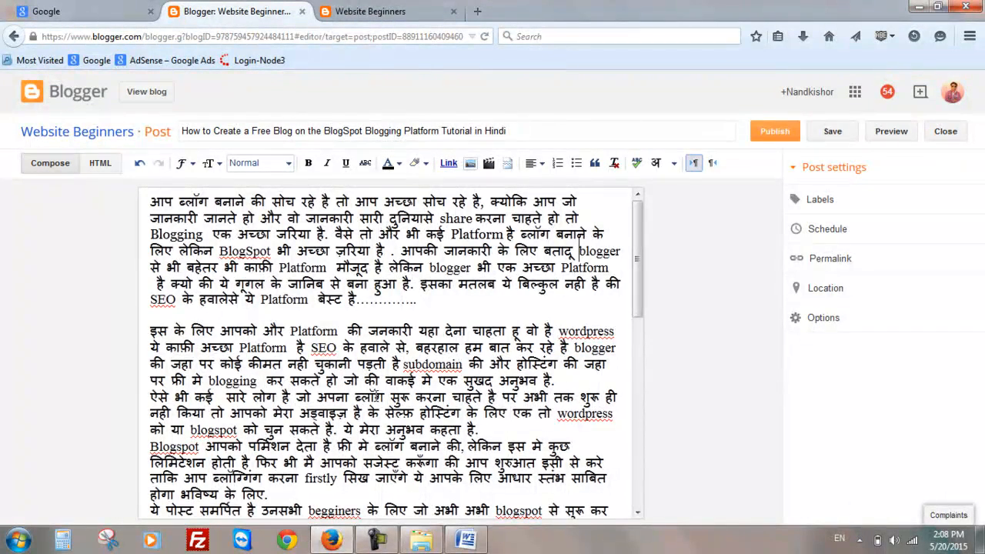
- Select all the post text and set its alignment to right
{"action": "key", "text": "ctrl+a"}
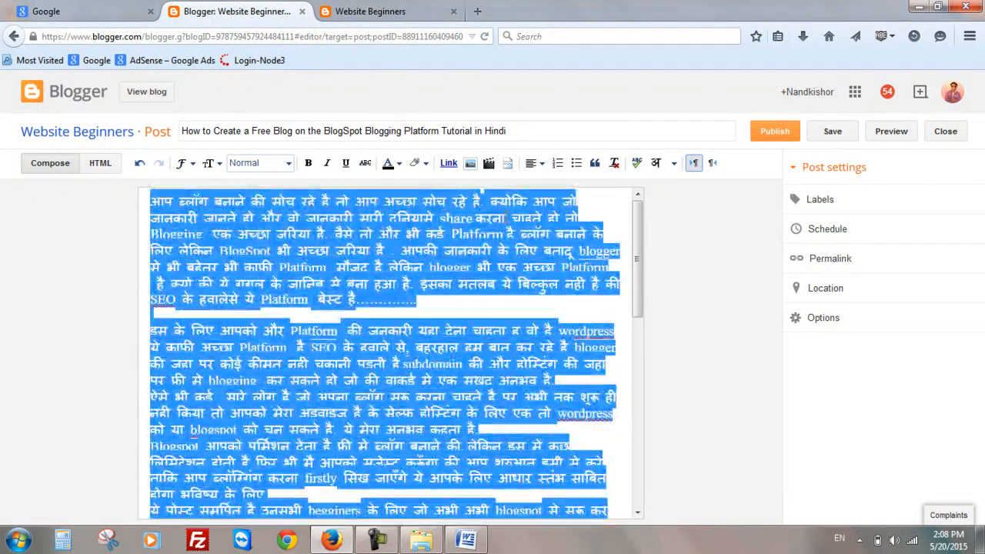
{"action": "left_click", "coordinate": [541, 163]}
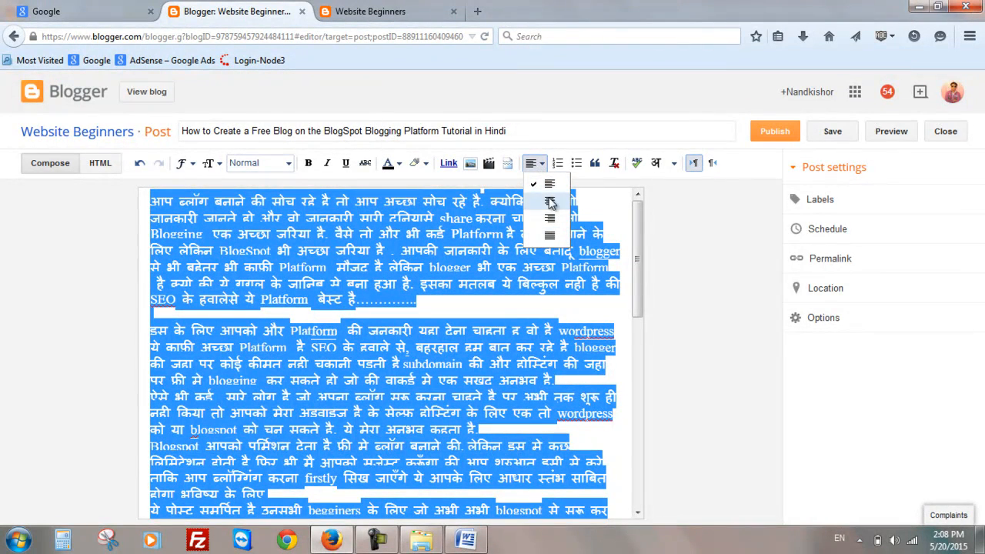
{"action": "left_click", "coordinate": [549, 185]}
{"action": "left_click", "coordinate": [537, 163]}
{"action": "left_click", "coordinate": [550, 201]}
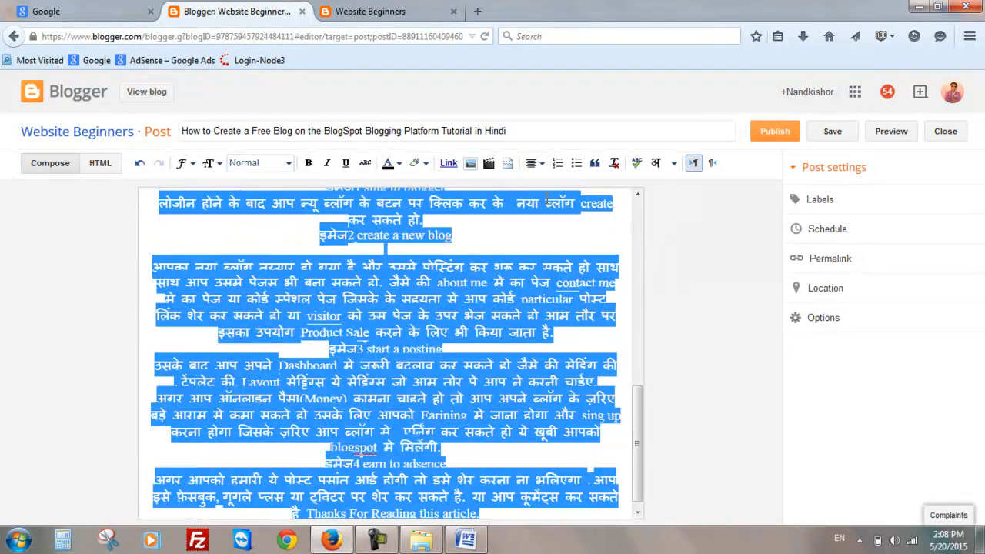
{"action": "left_click", "coordinate": [538, 164]}
{"action": "left_click", "coordinate": [549, 218]}
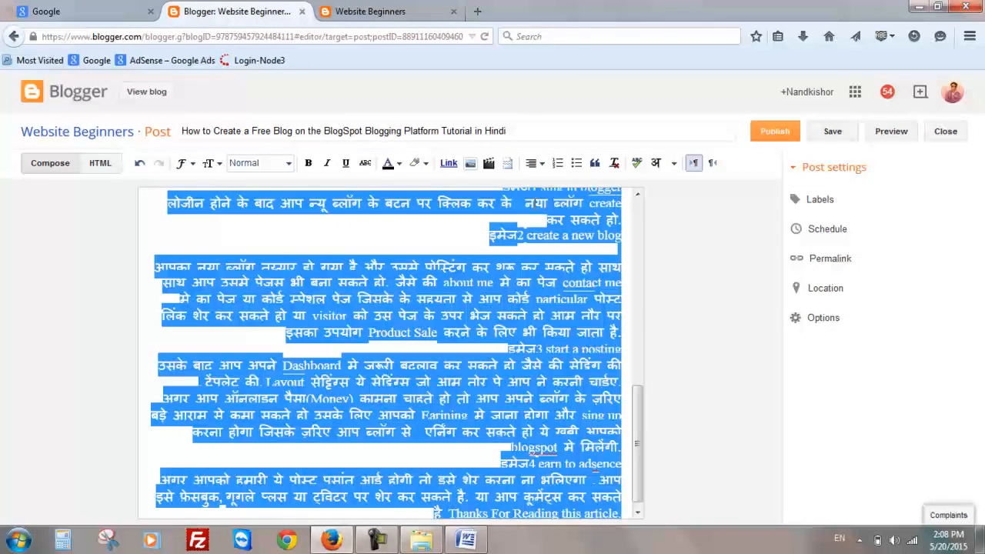
- Set the alignment of all the selected post text to justified
{"action": "left_click", "coordinate": [540, 165]}
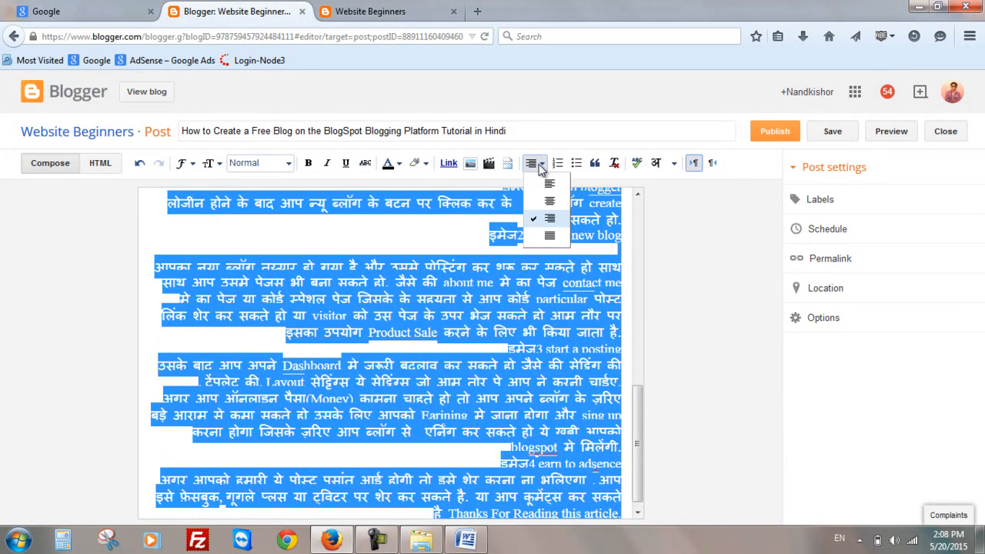
{"action": "left_click", "coordinate": [548, 233]}
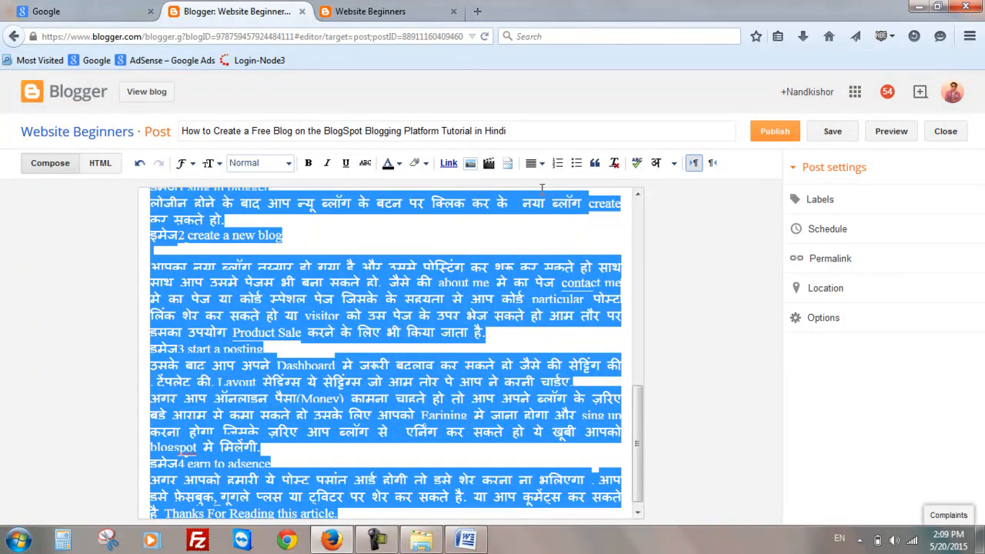
{"action": "left_click", "coordinate": [540, 163]}
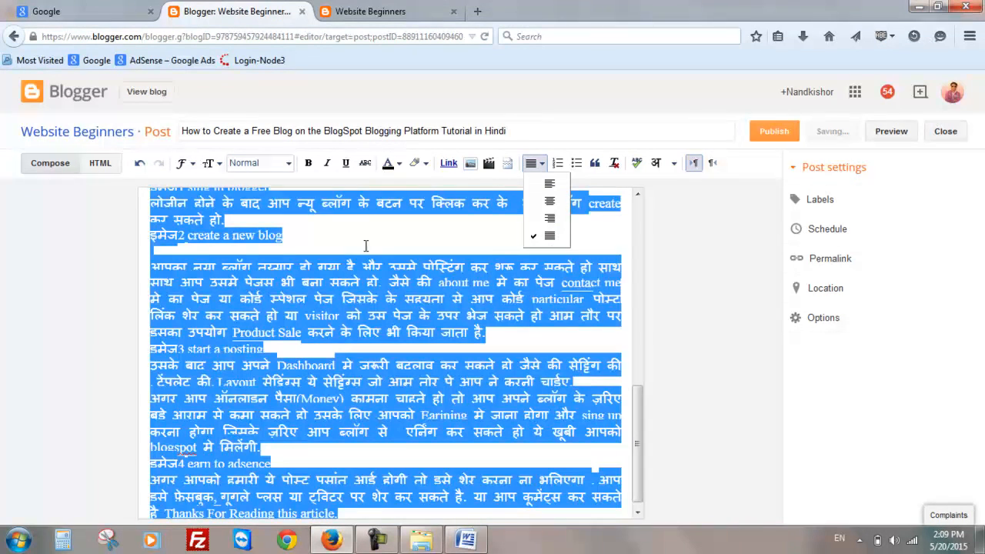
{"action": "scroll", "coordinate": [590, 431], "scroll_direction": "down", "scroll_amount": 1}
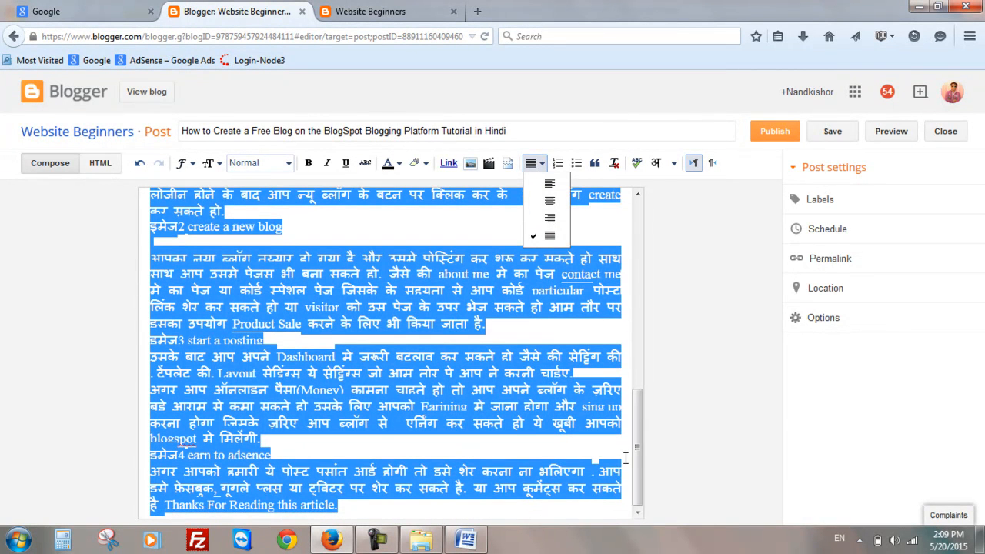
{"action": "left_click", "coordinate": [636, 449]}
{"action": "left_click", "coordinate": [505, 306]}
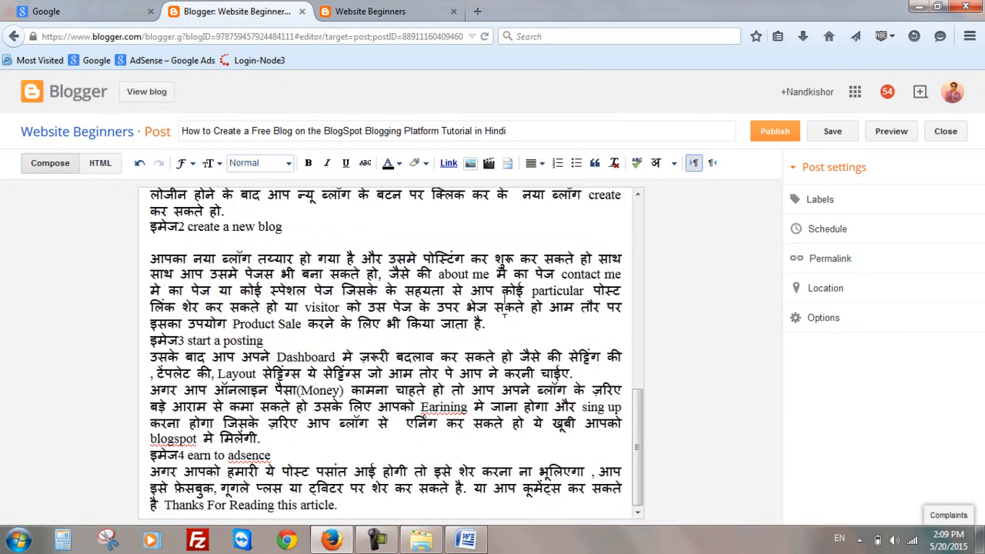
- Review the post text and inspect the post's HTML source code before returning to the compose view
{"action": "scroll", "coordinate": [500, 318], "scroll_direction": "up", "scroll_amount": 10}
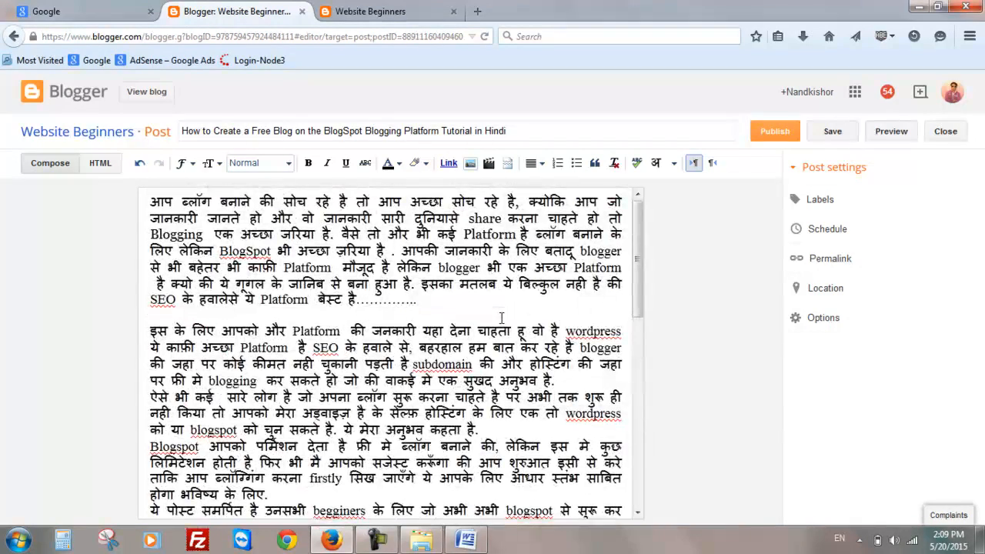
{"action": "scroll", "coordinate": [447, 300], "scroll_direction": "down", "scroll_amount": 1}
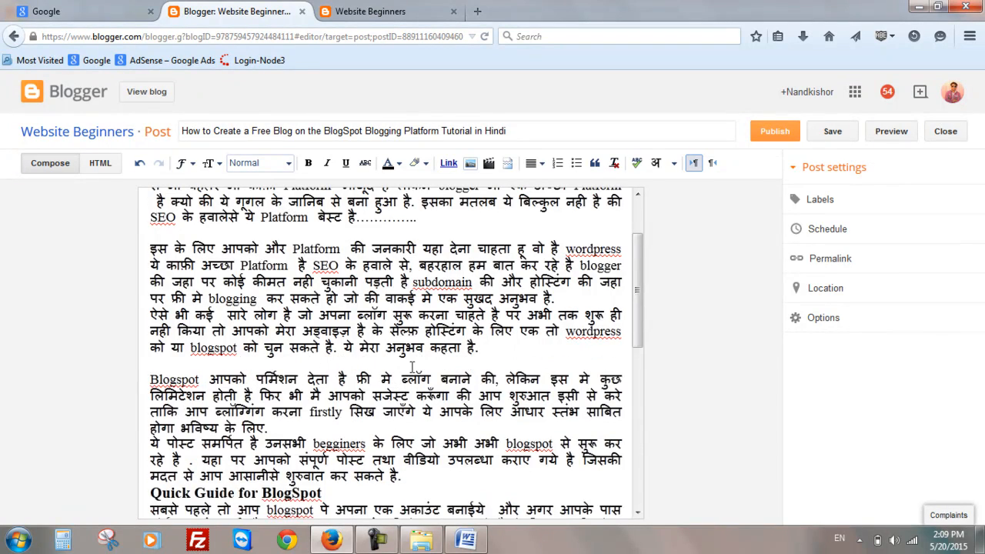
{"action": "scroll", "coordinate": [412, 367], "scroll_direction": "down", "scroll_amount": 3}
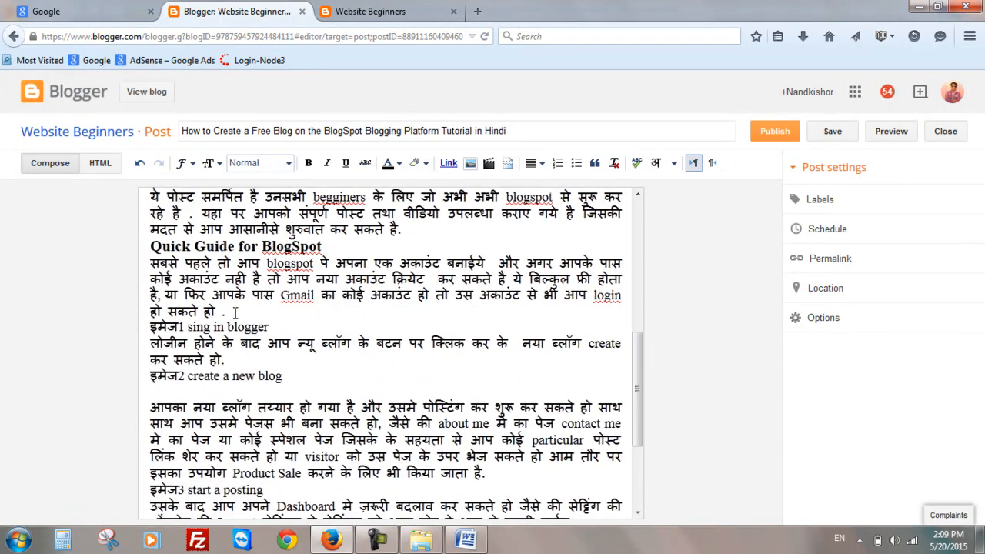
{"action": "scroll", "coordinate": [235, 311], "scroll_direction": "up", "scroll_amount": 5}
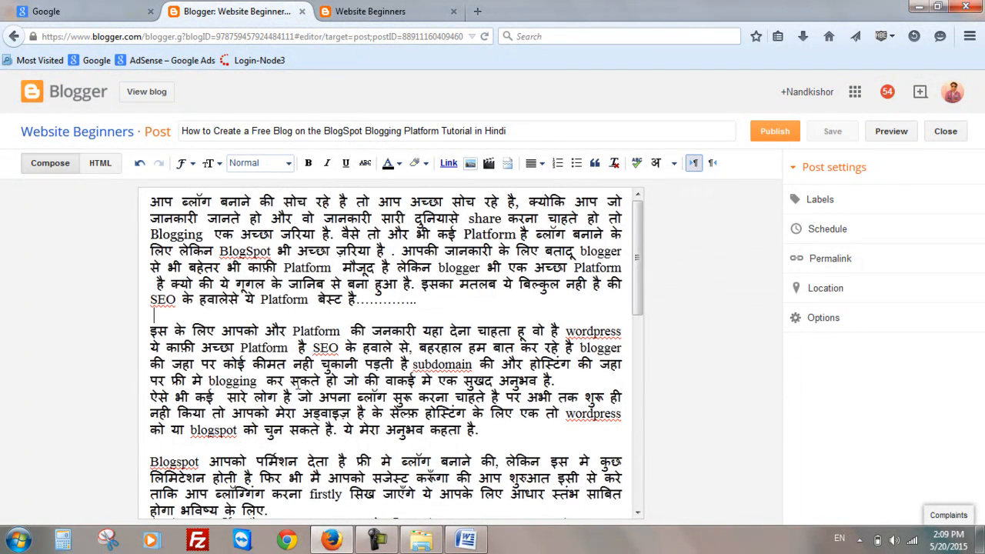
{"action": "left_click", "coordinate": [59, 165]}
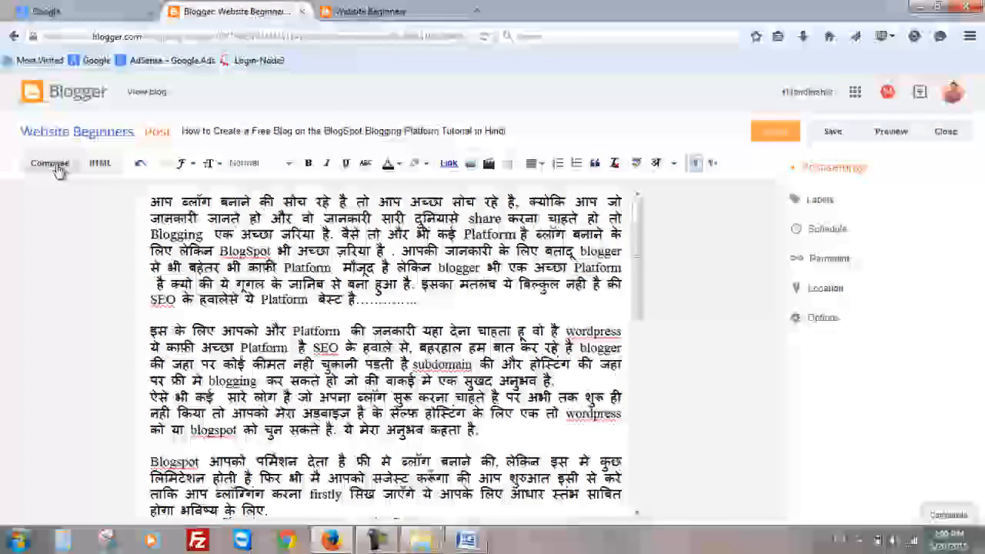
{"action": "left_click", "coordinate": [101, 166]}
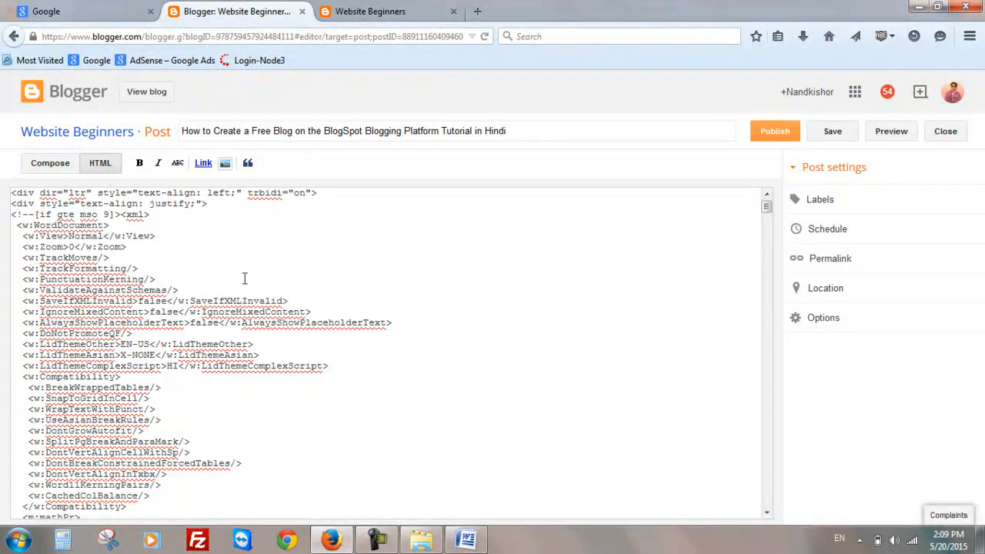
{"action": "scroll", "coordinate": [246, 271], "scroll_direction": "down", "scroll_amount": 15}
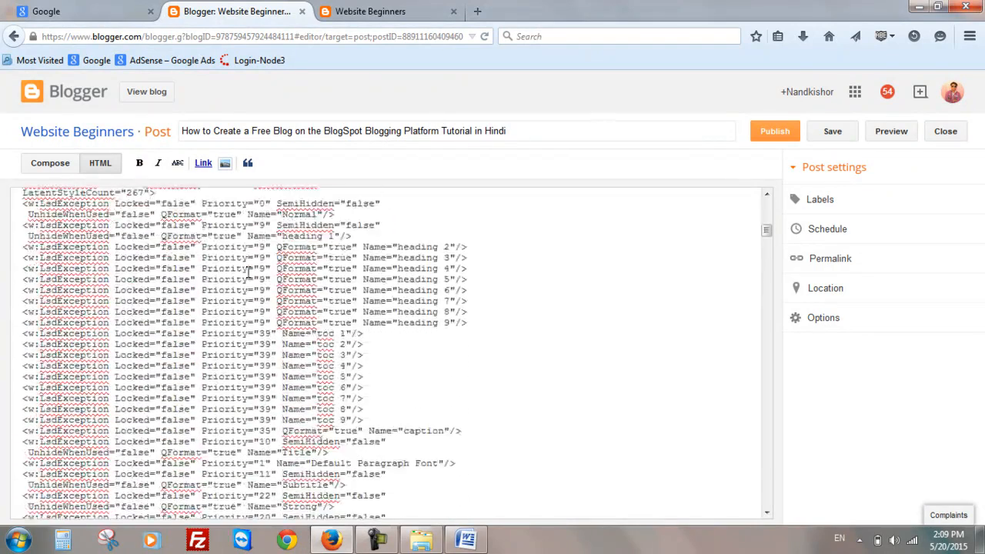
{"action": "scroll", "coordinate": [248, 271], "scroll_direction": "down", "scroll_amount": 15}
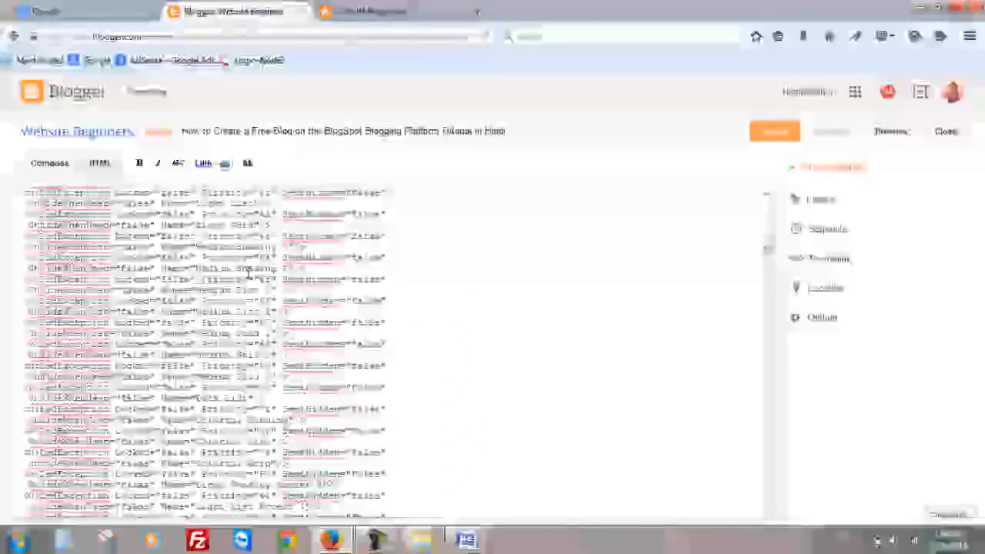
{"action": "scroll", "coordinate": [247, 270], "scroll_direction": "down", "scroll_amount": 5}
{"action": "scroll", "coordinate": [247, 271], "scroll_direction": "up", "scroll_amount": 10}
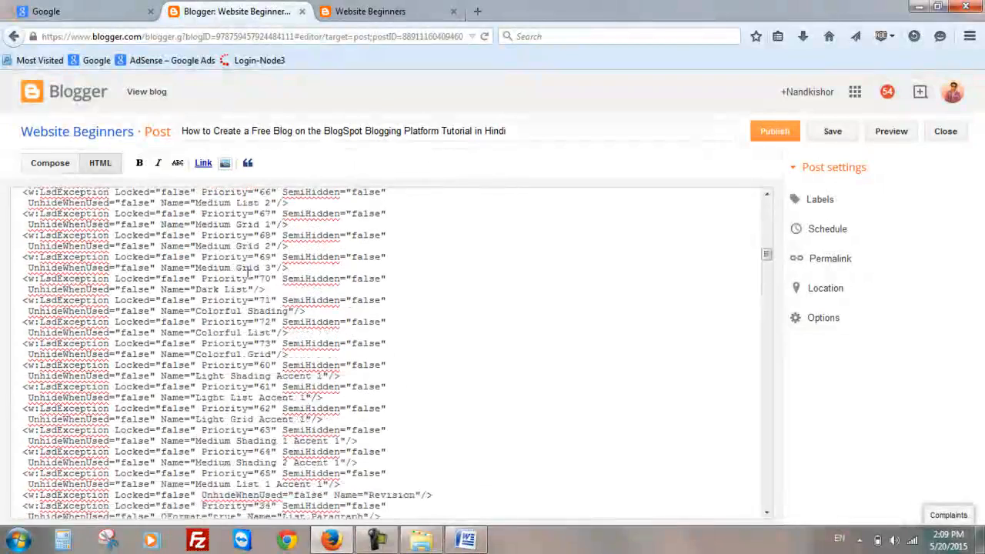
{"action": "scroll", "coordinate": [248, 271], "scroll_direction": "up", "scroll_amount": 20}
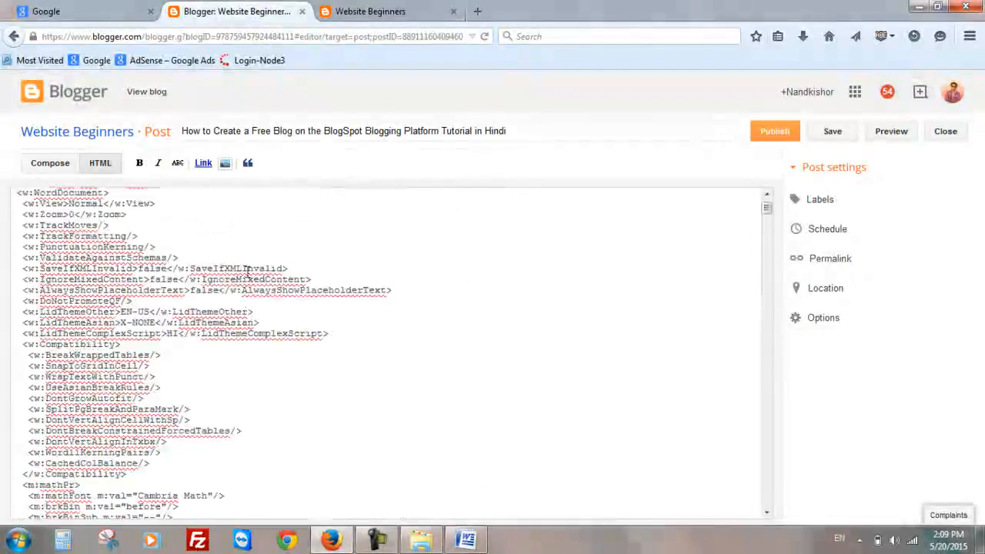
{"action": "left_click", "coordinate": [34, 165]}
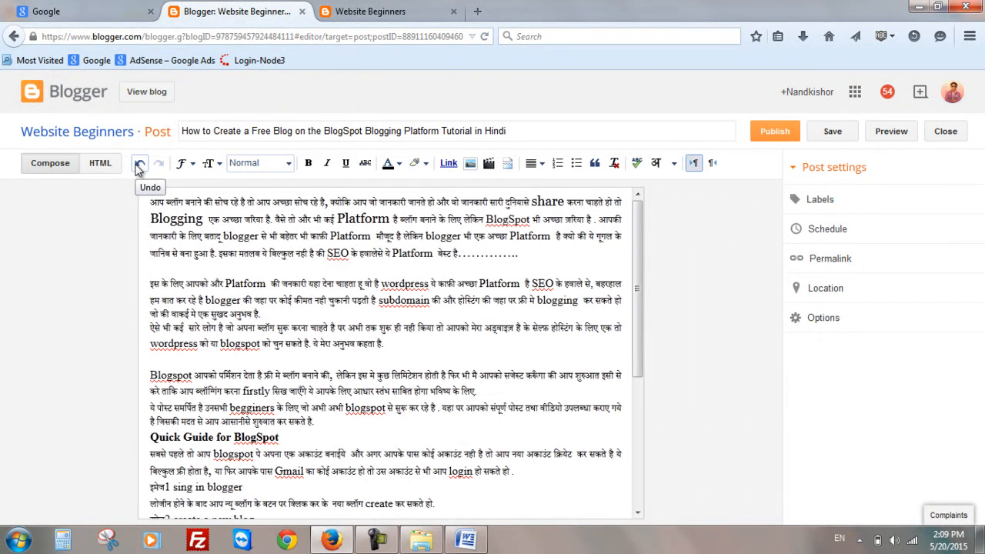
- Scroll through the whole post to check its formatting
{"action": "left_click", "coordinate": [192, 164]}
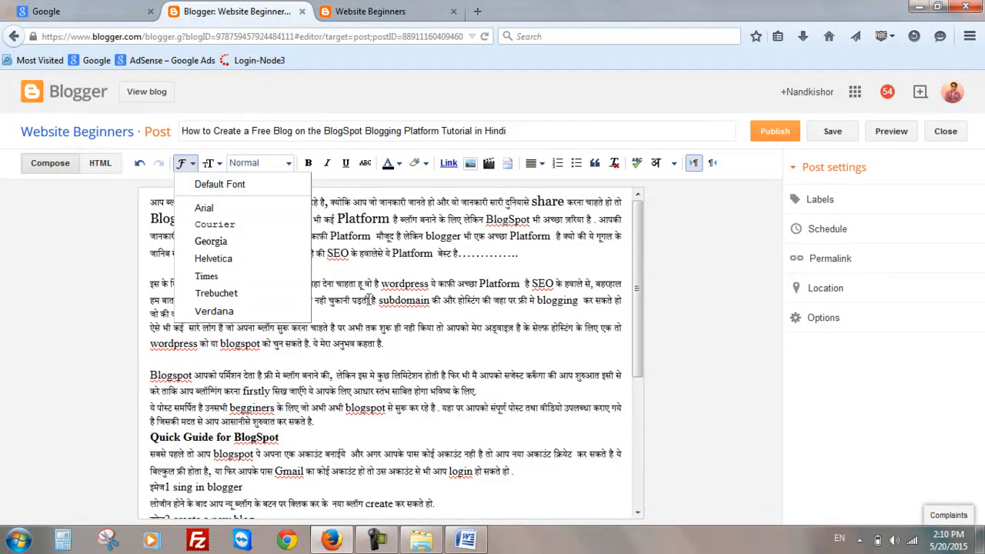
{"action": "left_click", "coordinate": [362, 275]}
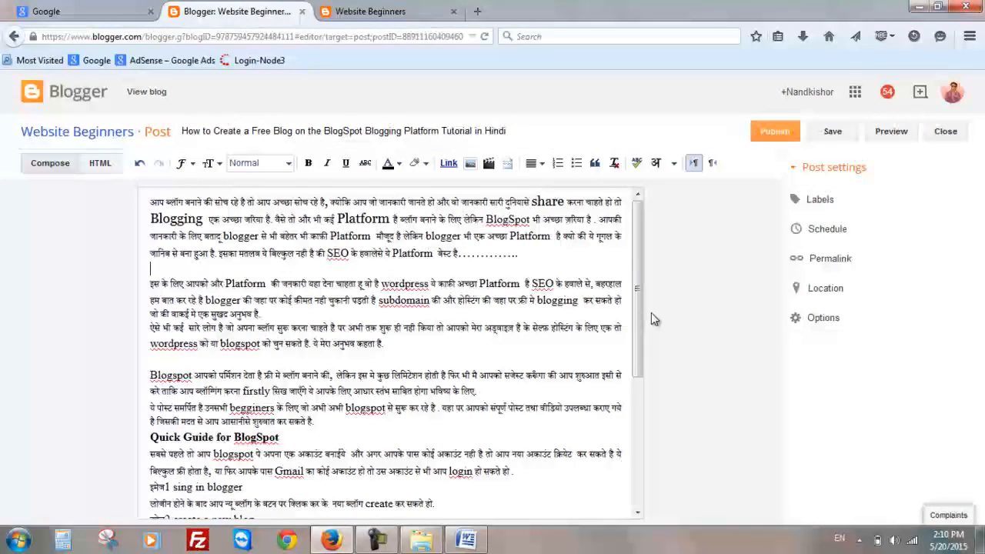
{"action": "left_click_drag", "start_coordinate": [639, 304], "coordinate": [639, 284]}
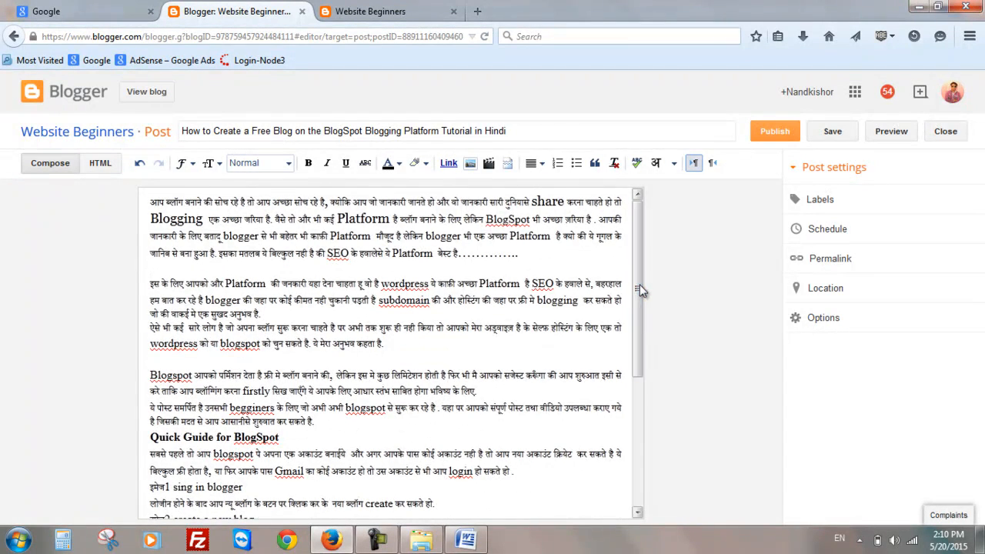
{"action": "scroll", "coordinate": [346, 376], "scroll_direction": "down", "scroll_amount": 1}
{"action": "scroll", "coordinate": [345, 376], "scroll_direction": "down", "scroll_amount": 1}
{"action": "scroll", "coordinate": [345, 376], "scroll_direction": "up", "scroll_amount": 2}
{"action": "scroll", "coordinate": [345, 376], "scroll_direction": "down", "scroll_amount": 4}
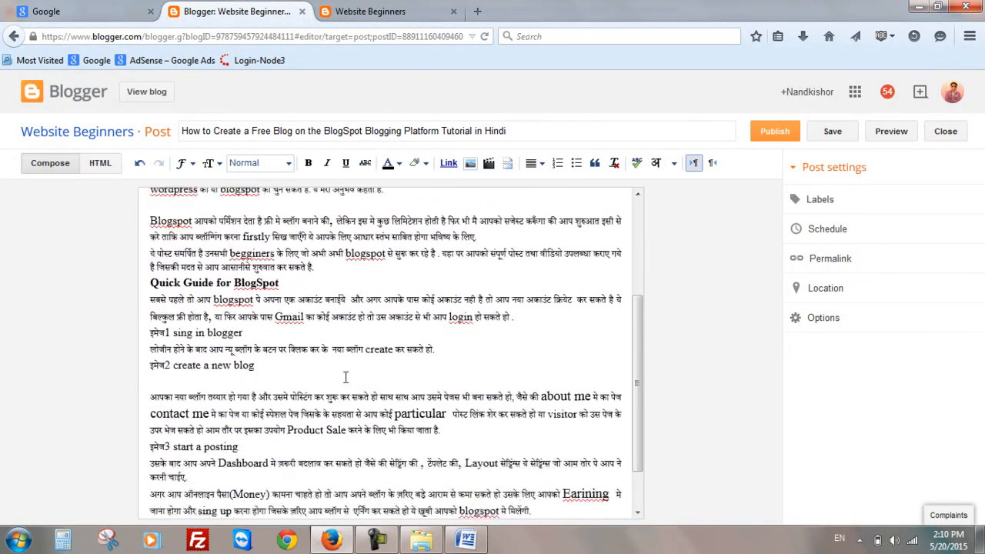
{"action": "scroll", "coordinate": [345, 376], "scroll_direction": "down", "scroll_amount": 1}
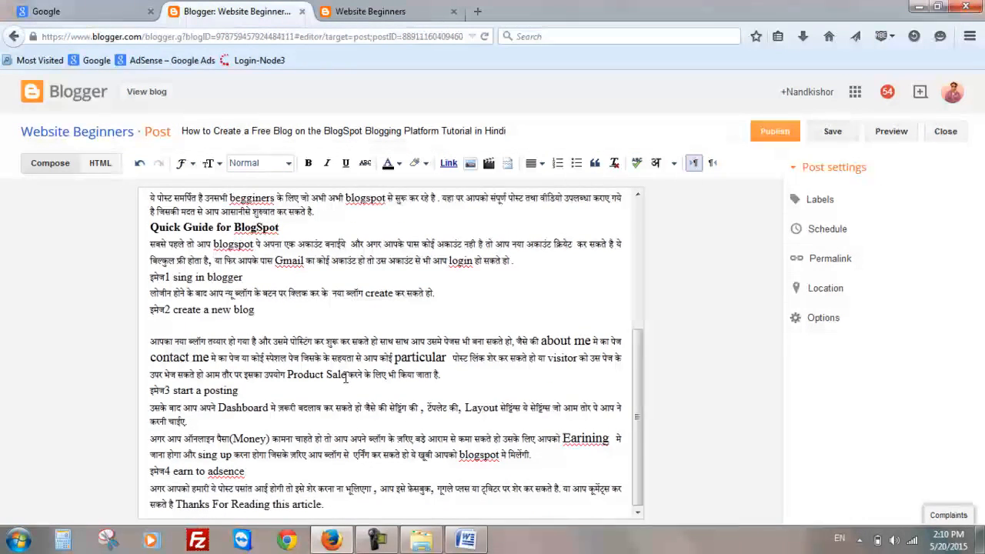
{"action": "scroll", "coordinate": [285, 374], "scroll_direction": "up", "scroll_amount": 5}
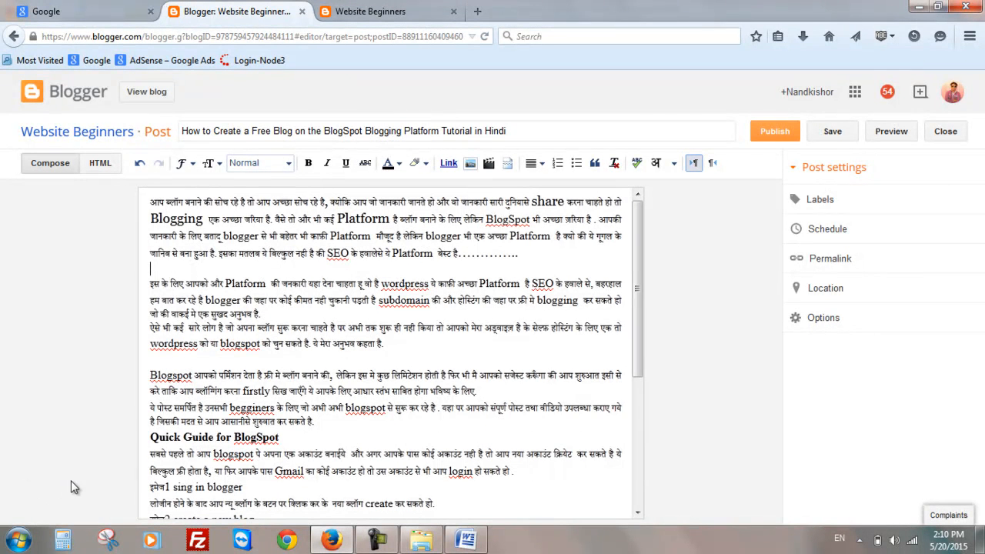
{"action": "left_click_drag", "start_coordinate": [283, 439], "coordinate": [150, 438]}
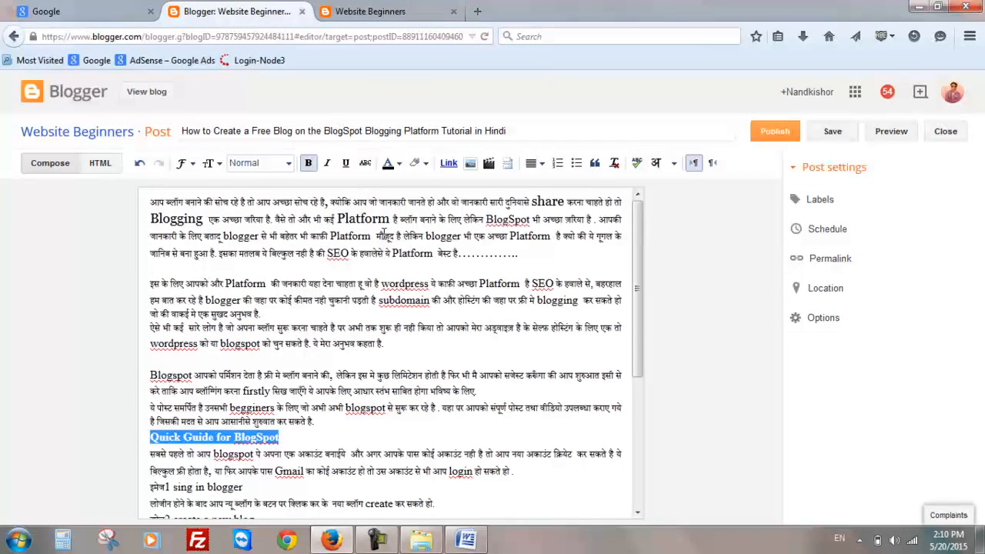
{"action": "left_click", "coordinate": [308, 165]}
{"action": "left_click", "coordinate": [308, 165]}
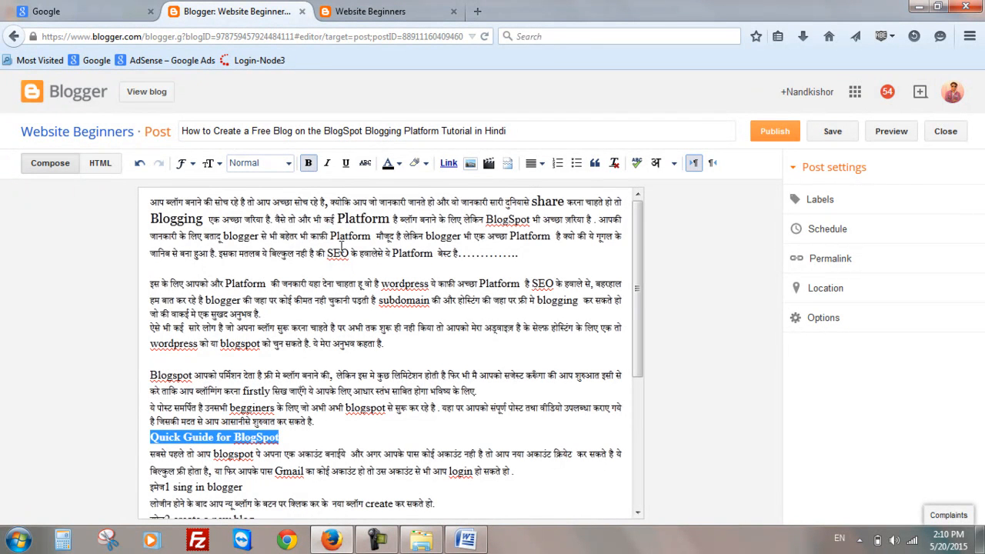
{"action": "left_click", "coordinate": [347, 435]}
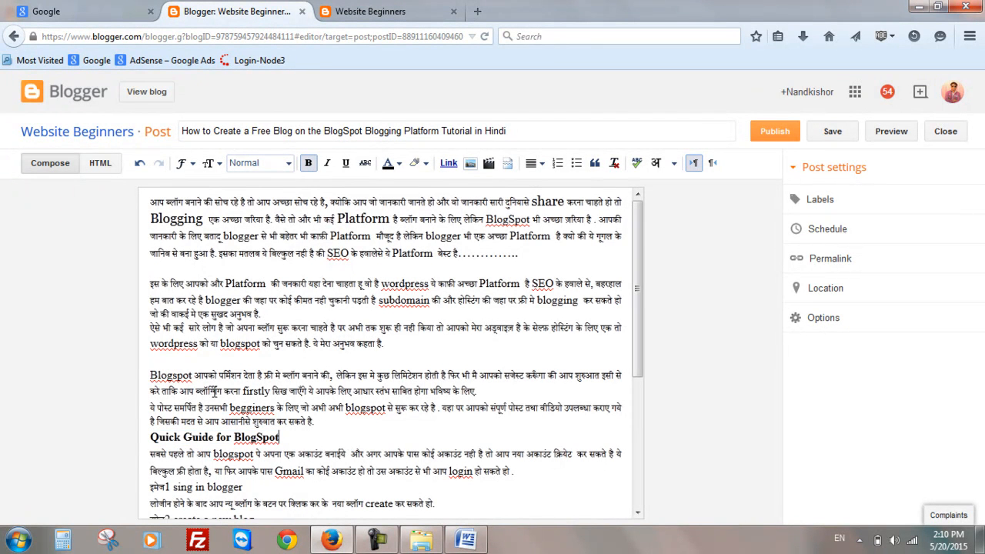
- Format the "Quick Guide for BlogSpot" line as a Subheading
{"action": "left_click", "coordinate": [248, 285]}
{"action": "left_click", "coordinate": [287, 163]}
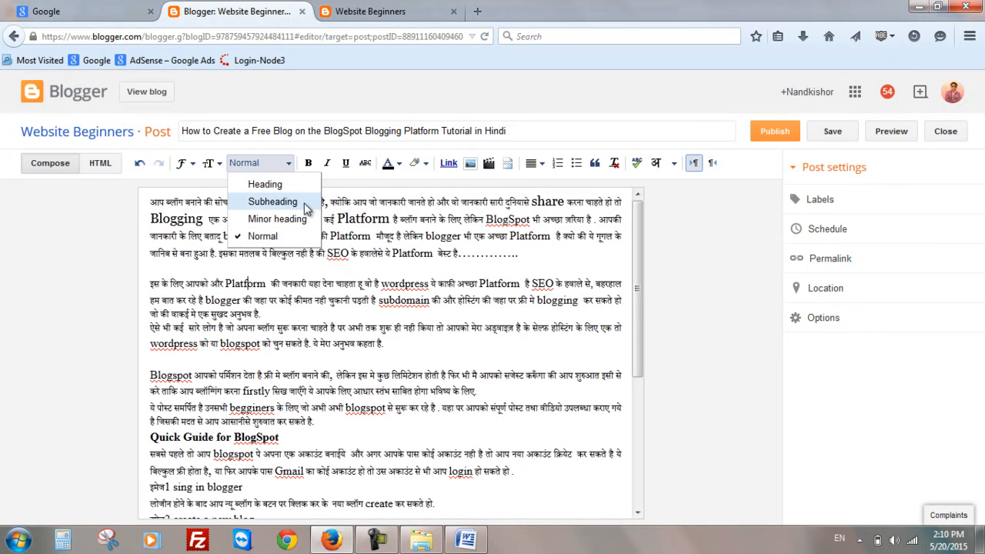
{"action": "left_click_drag", "start_coordinate": [279, 437], "coordinate": [150, 437]}
{"action": "left_click", "coordinate": [289, 164]}
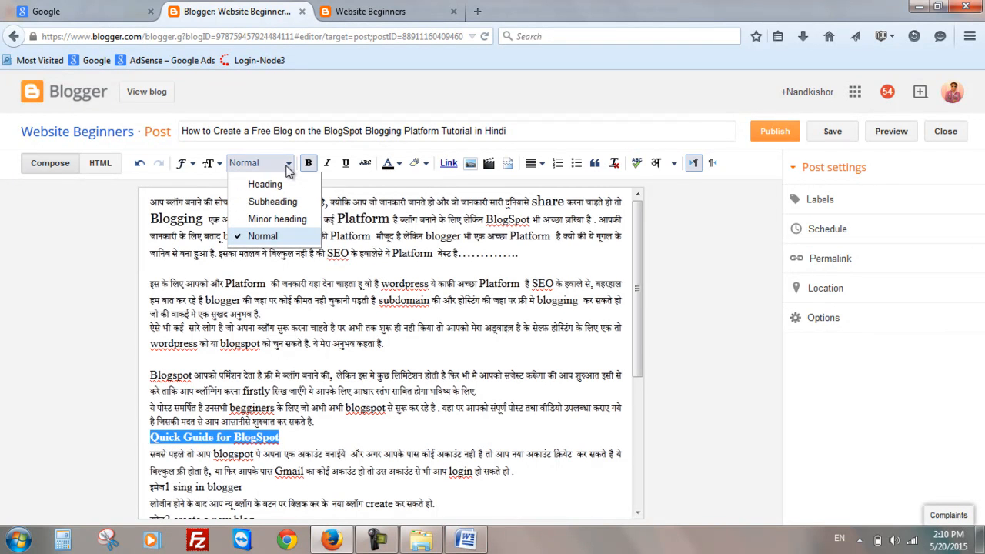
{"action": "left_click", "coordinate": [289, 201]}
{"action": "left_click", "coordinate": [325, 483]}
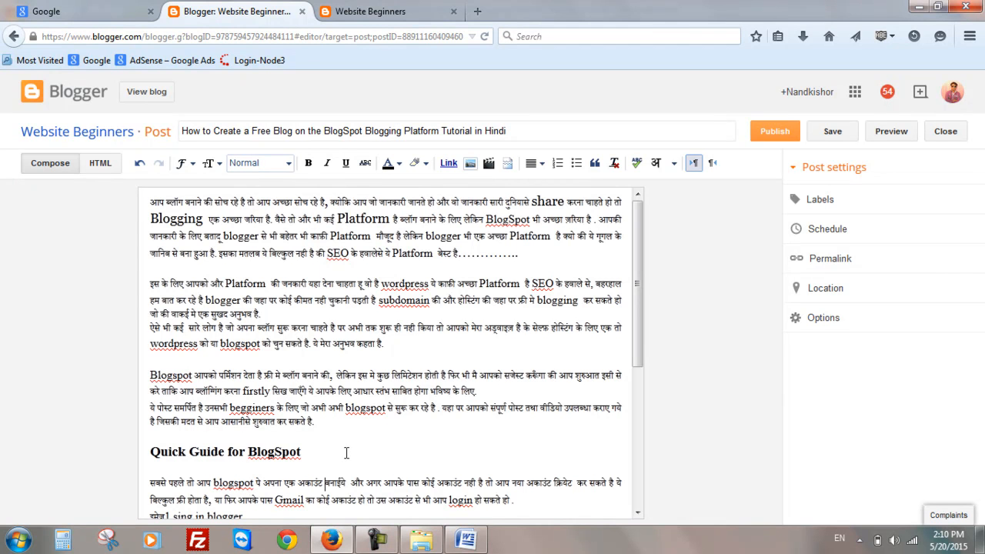
{"action": "left_click", "coordinate": [289, 164]}
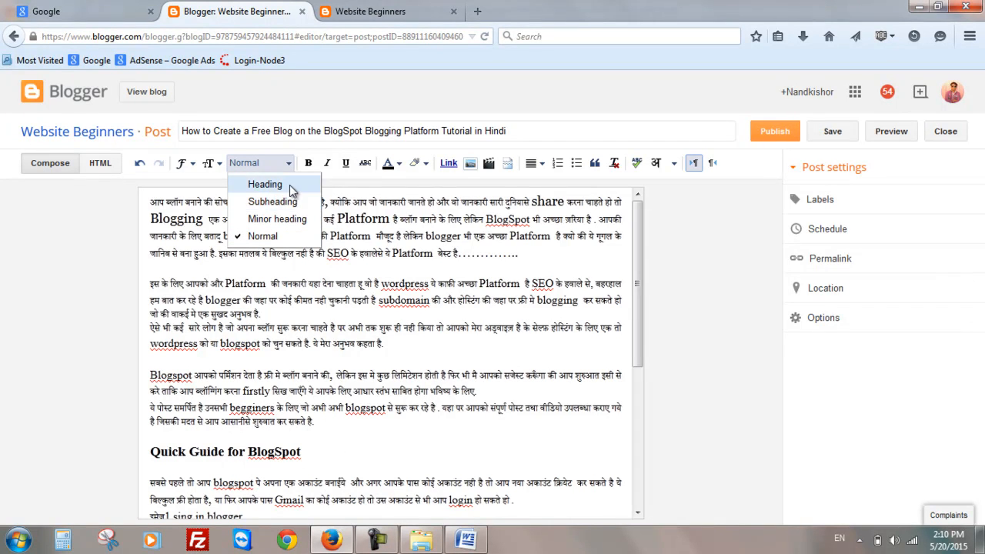
{"action": "left_click", "coordinate": [394, 352]}
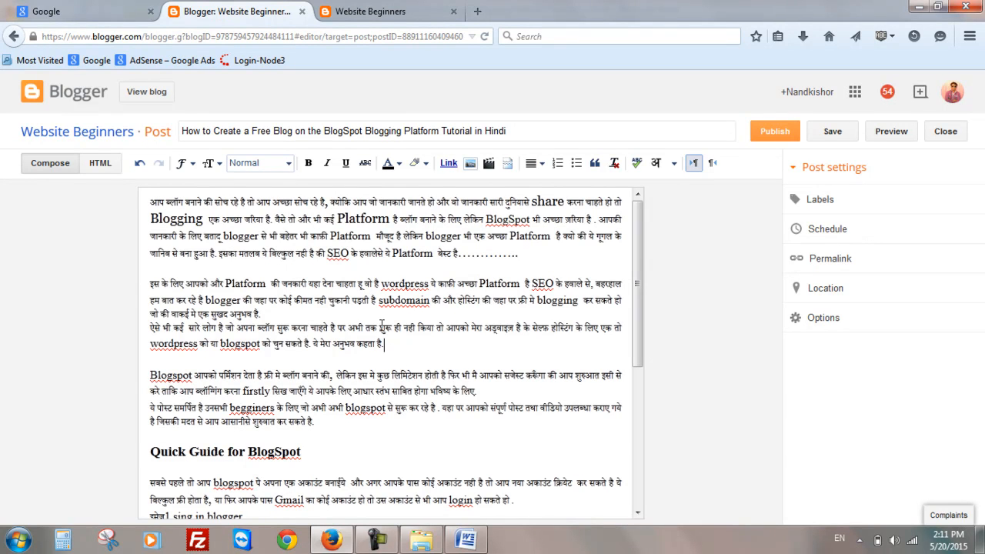
{"action": "left_click", "coordinate": [287, 163]}
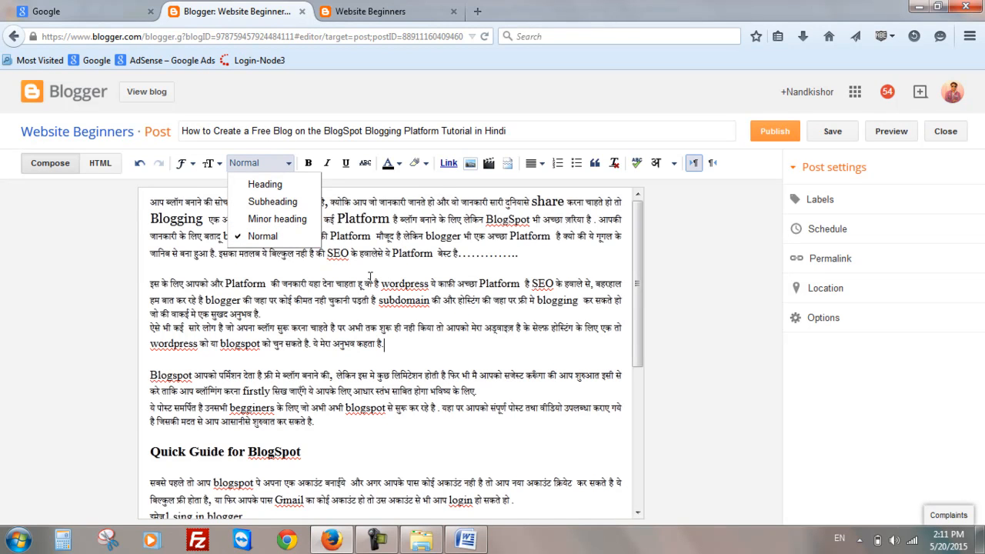
{"action": "left_click", "coordinate": [370, 275]}
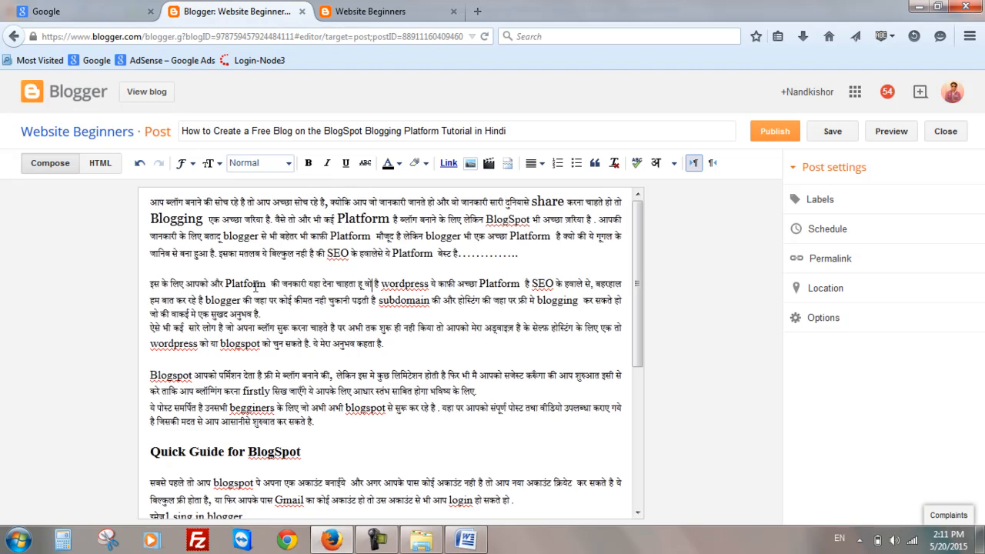
- Italicize the word "Blogging" in the first paragraph
{"action": "scroll", "coordinate": [333, 352], "scroll_direction": "down", "scroll_amount": 6}
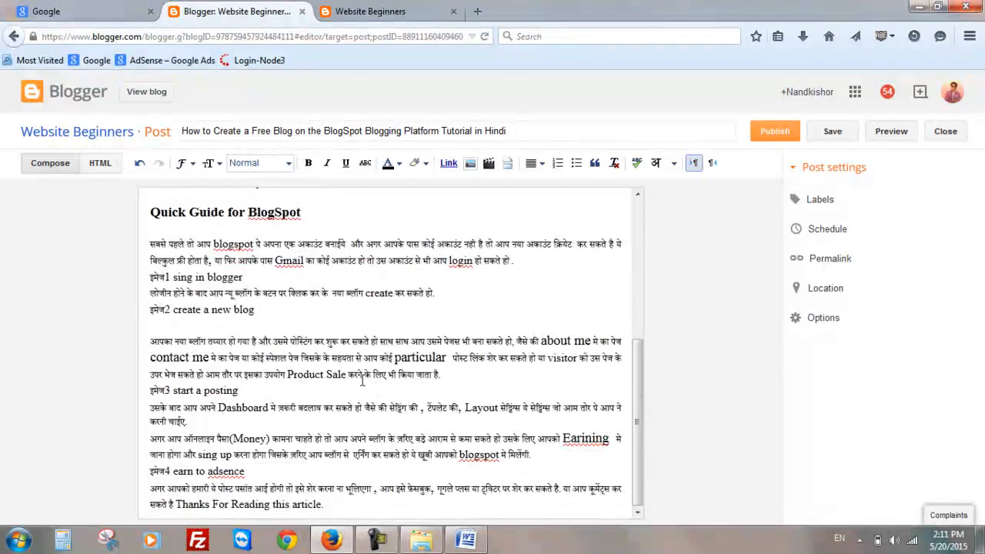
{"action": "scroll", "coordinate": [362, 381], "scroll_direction": "up", "scroll_amount": 6}
{"action": "left_click_drag", "start_coordinate": [204, 219], "coordinate": [137, 221]}
{"action": "left_click", "coordinate": [327, 163]}
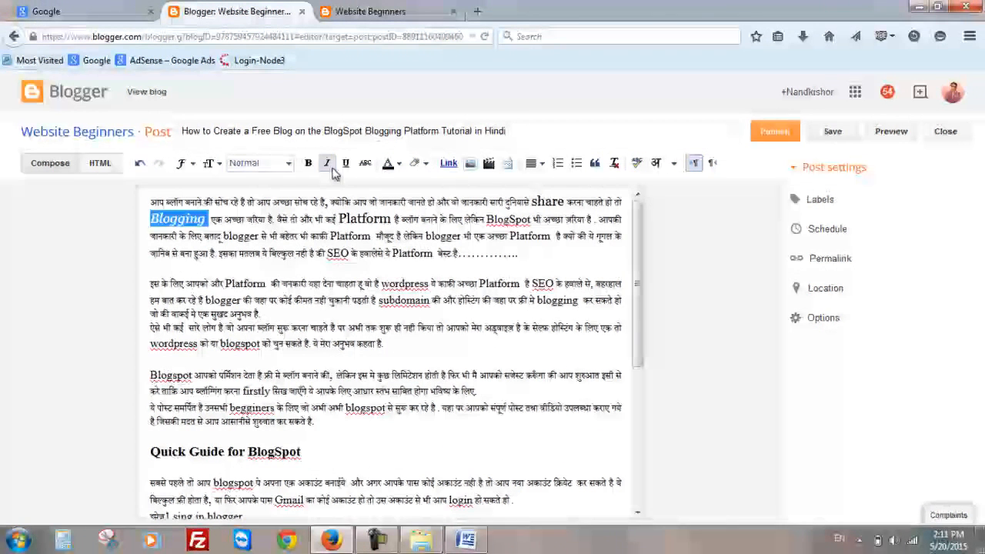
{"action": "left_click", "coordinate": [292, 220]}
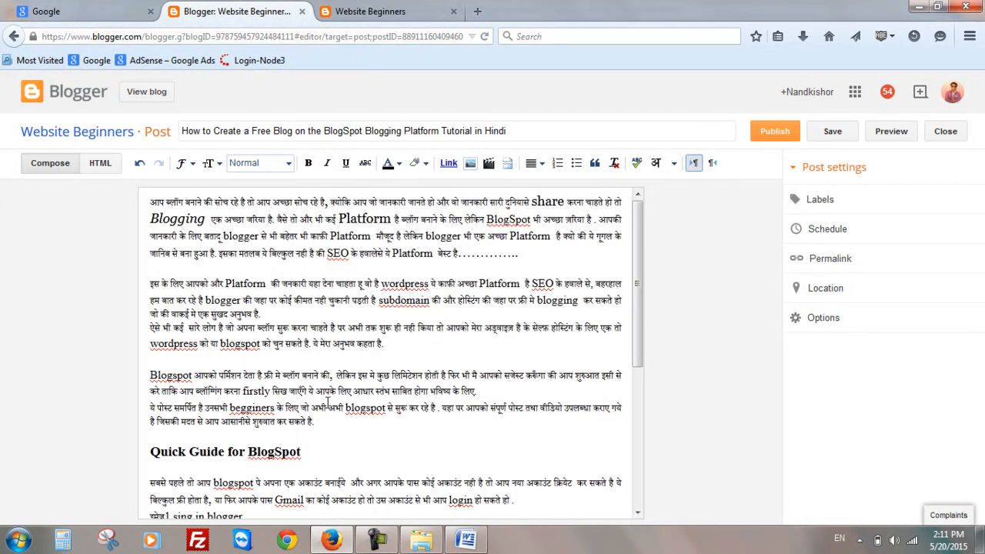
- Underline the "Quick Guide for BlogSpot" subheading
{"action": "left_click_drag", "start_coordinate": [302, 454], "coordinate": [146, 444]}
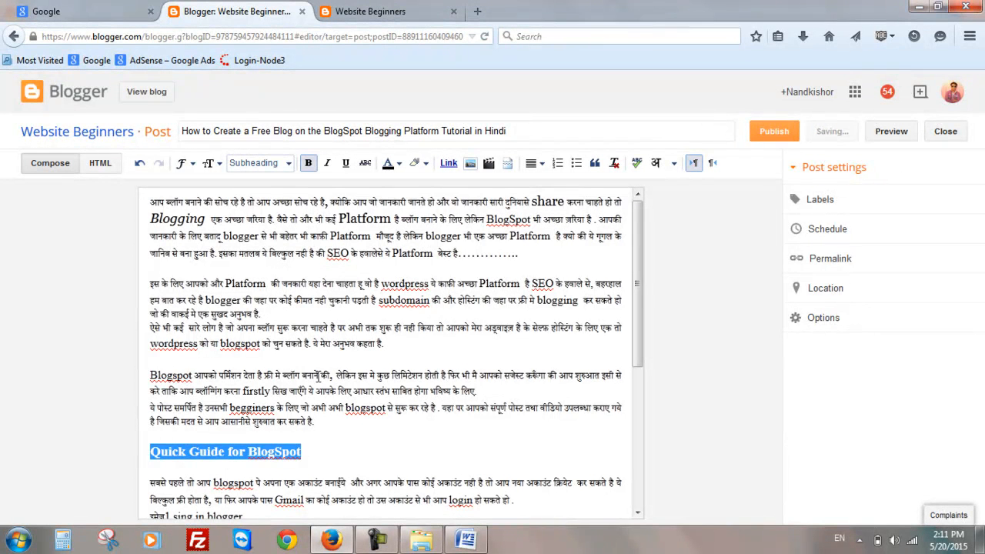
{"action": "left_click", "coordinate": [347, 163]}
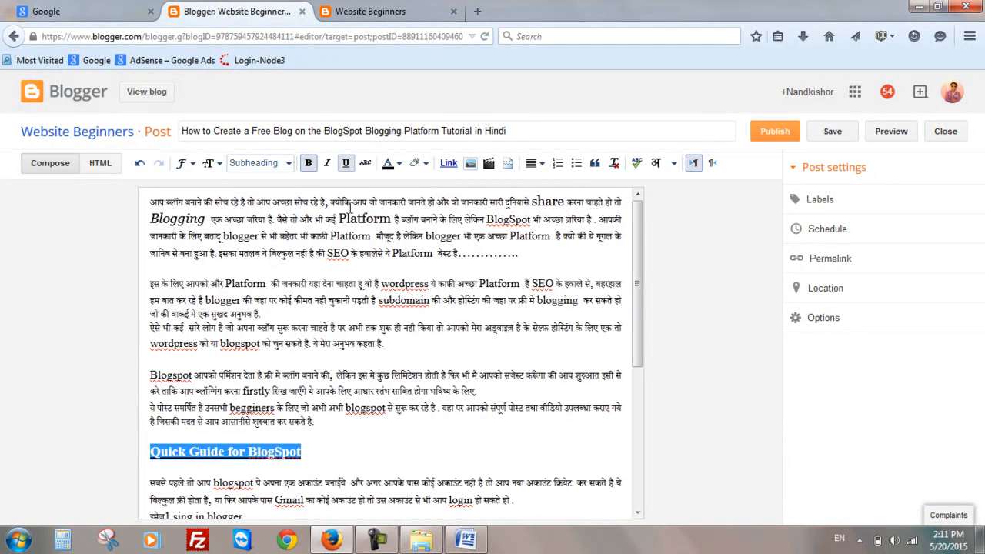
{"action": "left_click", "coordinate": [379, 453]}
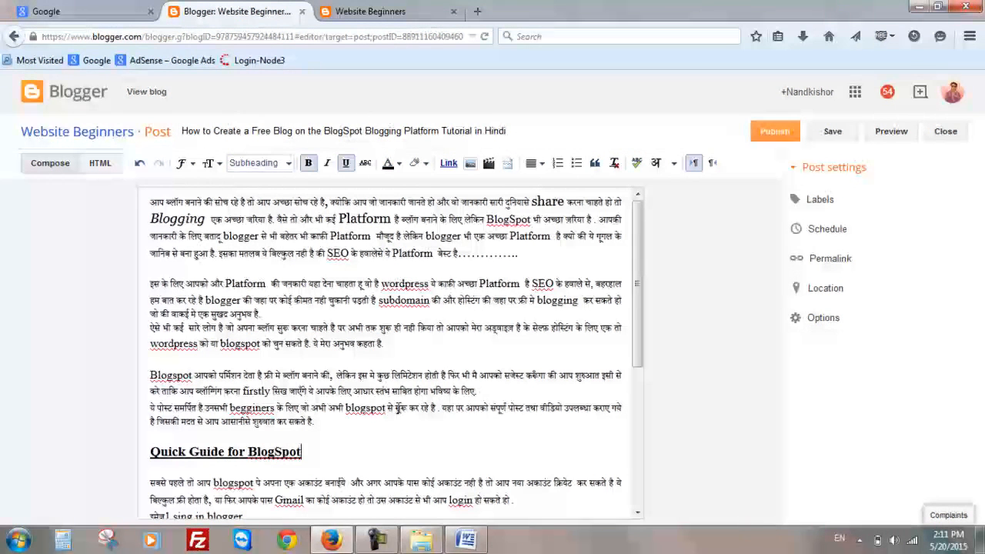
- Toggle strikethrough on and off for the word "blogspot" at the end of the second paragraph
{"action": "left_click_drag", "start_coordinate": [262, 342], "coordinate": [221, 341]}
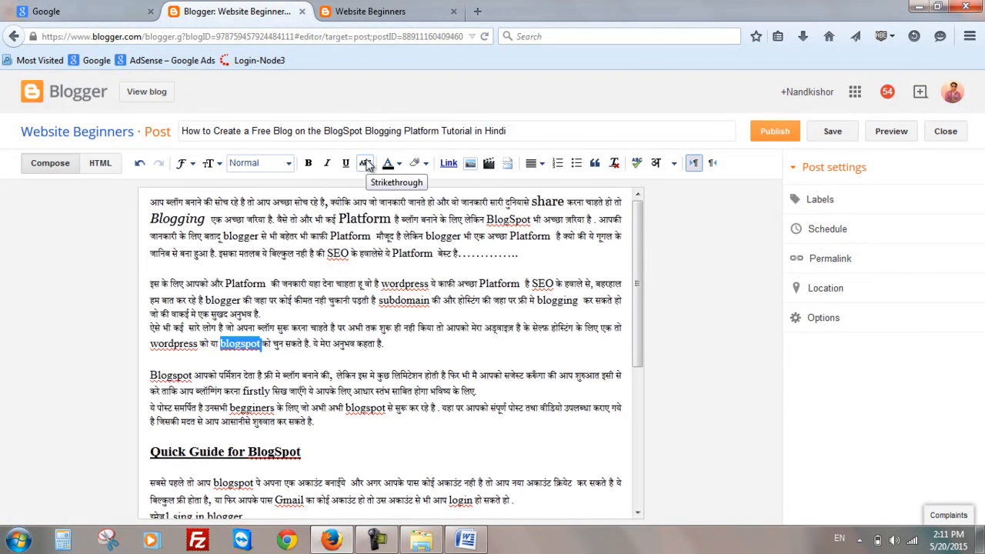
{"action": "left_click", "coordinate": [366, 163]}
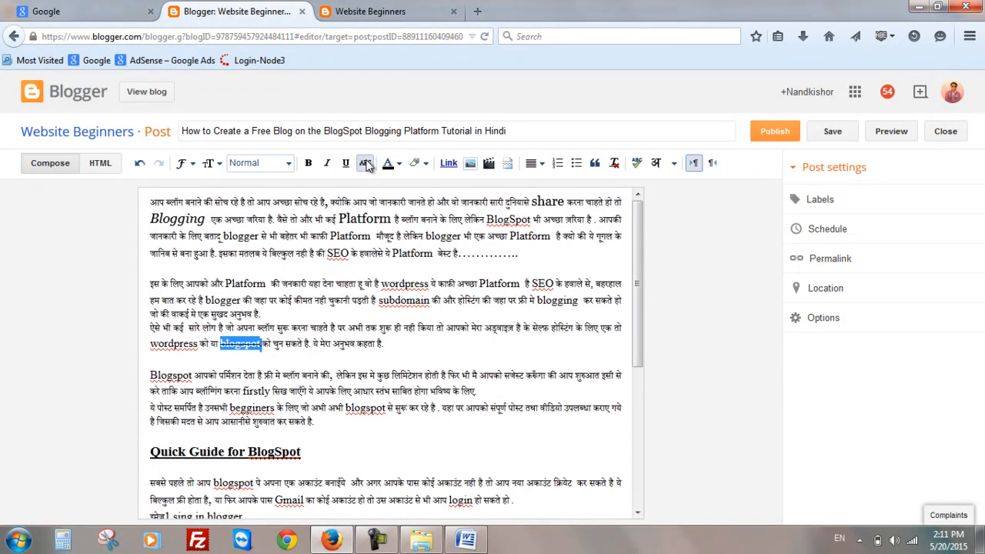
{"action": "left_click", "coordinate": [367, 163]}
{"action": "left_click", "coordinate": [367, 163]}
{"action": "left_click", "coordinate": [367, 163]}
{"action": "left_click", "coordinate": [361, 356]}
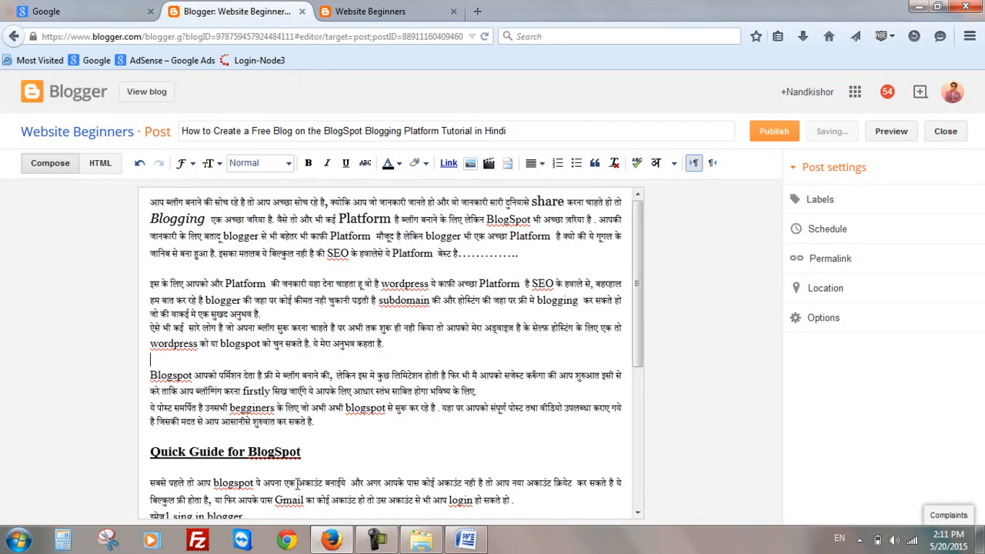
- Set the text colour of the "Quick Guide for BlogSpot" subheading to green
{"action": "left_click_drag", "start_coordinate": [150, 451], "coordinate": [303, 449]}
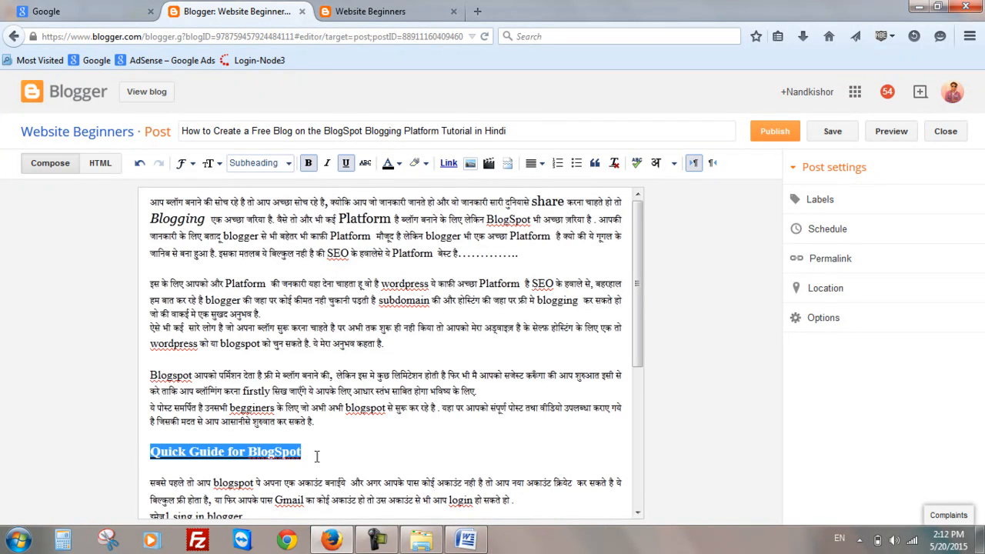
{"action": "left_click", "coordinate": [400, 164]}
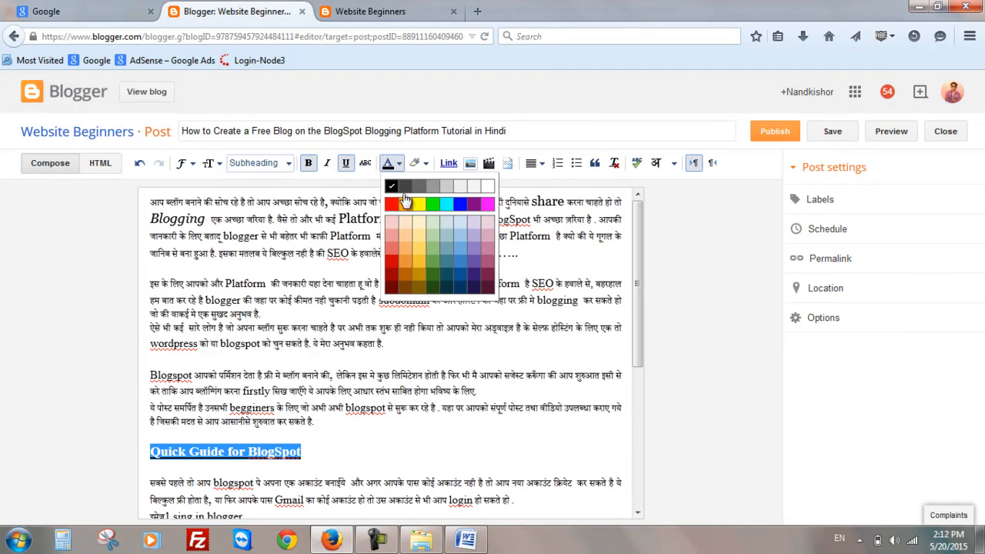
{"action": "left_click", "coordinate": [402, 186]}
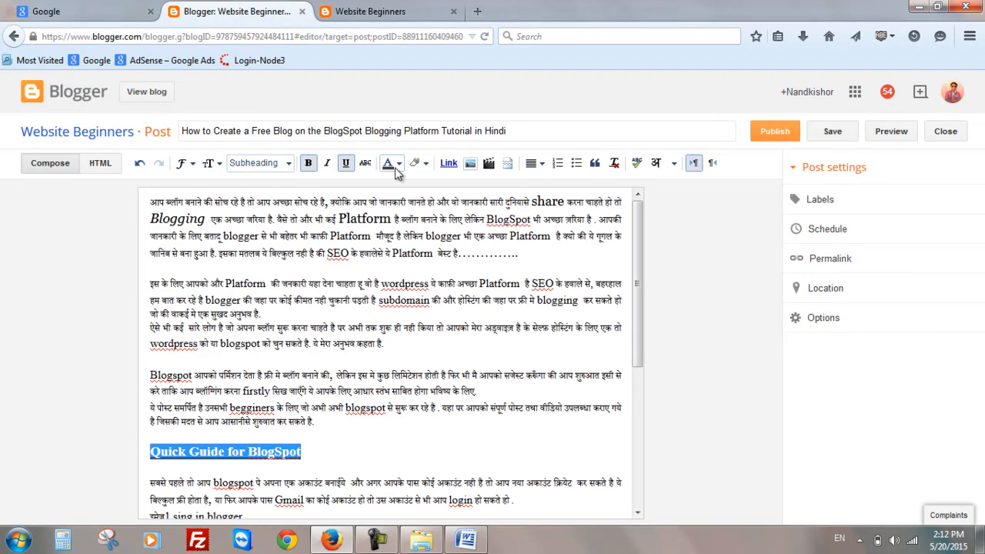
{"action": "left_click", "coordinate": [398, 164]}
{"action": "left_click", "coordinate": [435, 212]}
{"action": "left_click", "coordinate": [332, 418]}
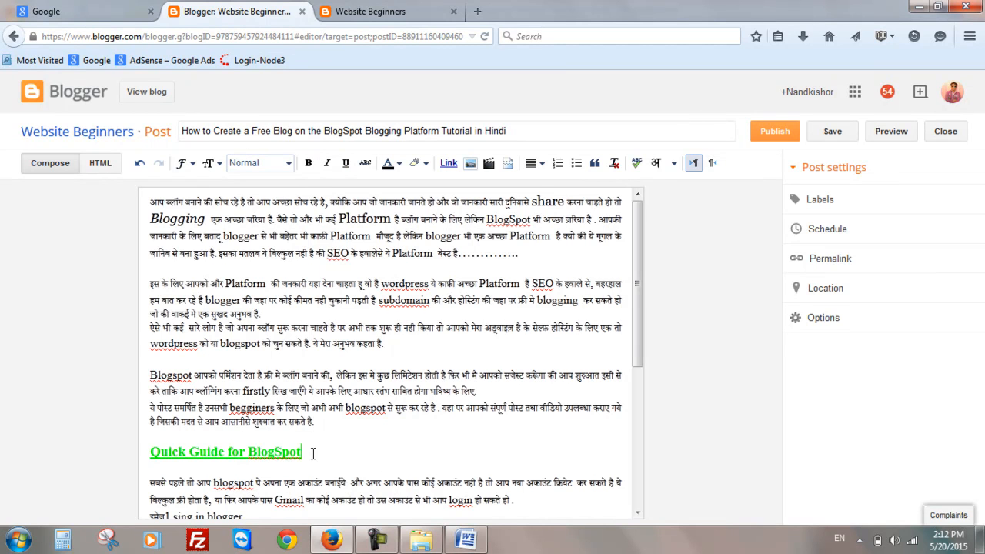
- Change the subheading's text colour to blue
{"action": "left_click_drag", "start_coordinate": [315, 453], "coordinate": [120, 457]}
{"action": "left_click", "coordinate": [399, 164]}
{"action": "left_click", "coordinate": [460, 205]}
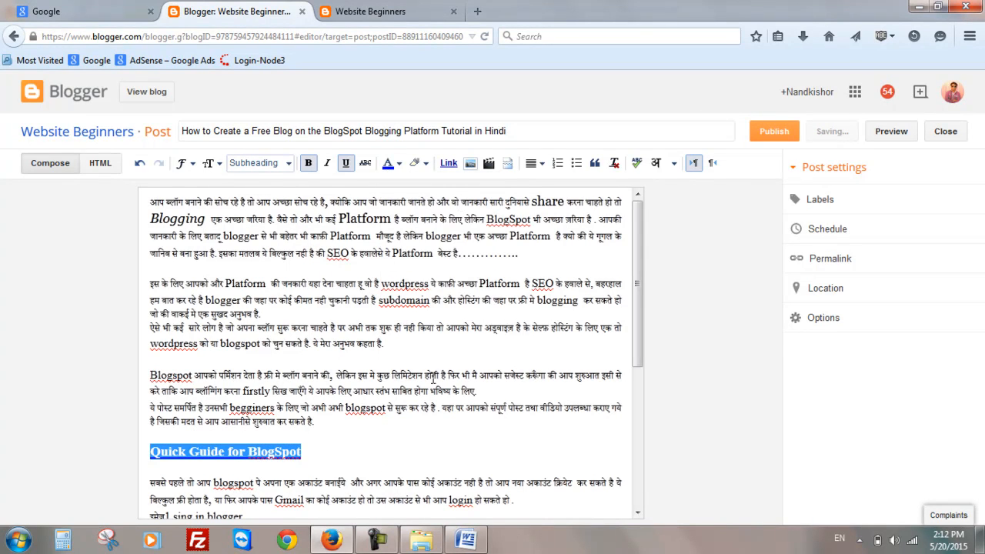
{"action": "left_click", "coordinate": [366, 453]}
- Give the subheading an orange background highlight
{"action": "left_click_drag", "start_coordinate": [312, 450], "coordinate": [109, 452]}
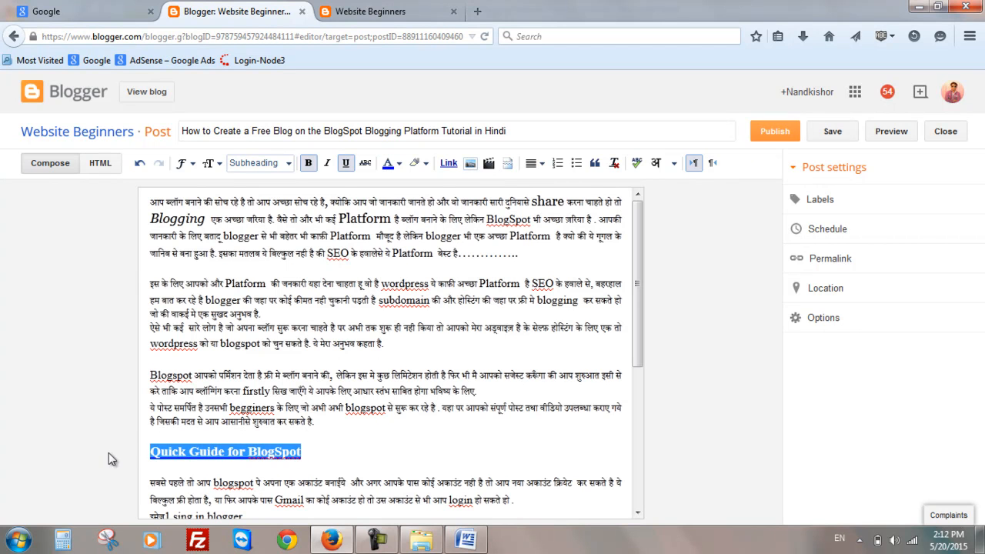
{"action": "left_click", "coordinate": [425, 165]}
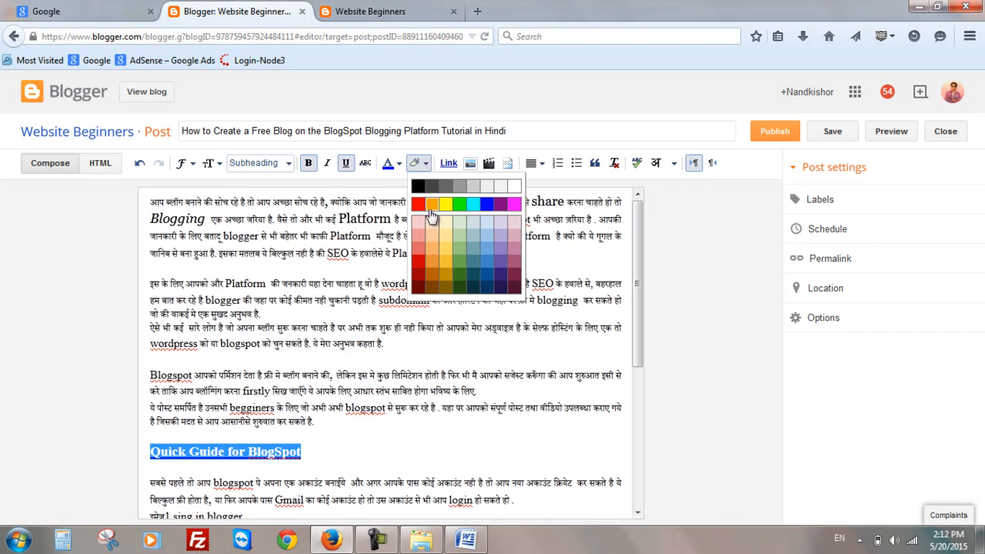
{"action": "left_click", "coordinate": [435, 206]}
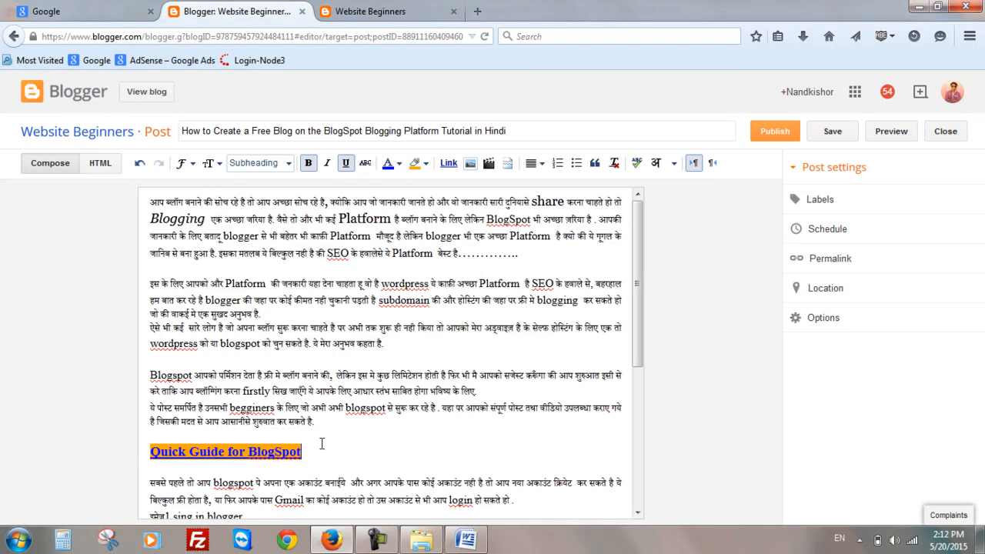
{"action": "left_click", "coordinate": [396, 407]}
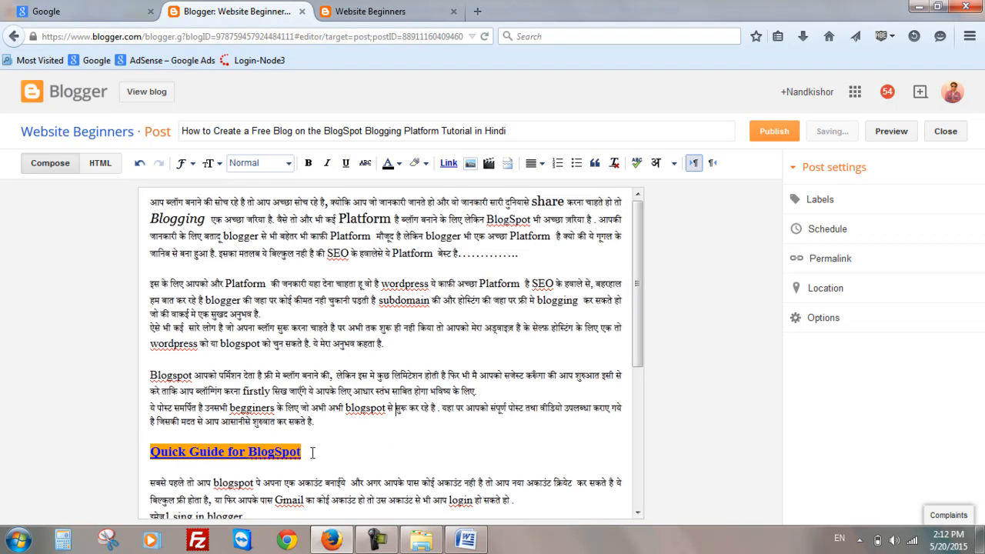
- Change the subheading's background highlight to light green
{"action": "left_click_drag", "start_coordinate": [312, 452], "coordinate": [92, 448]}
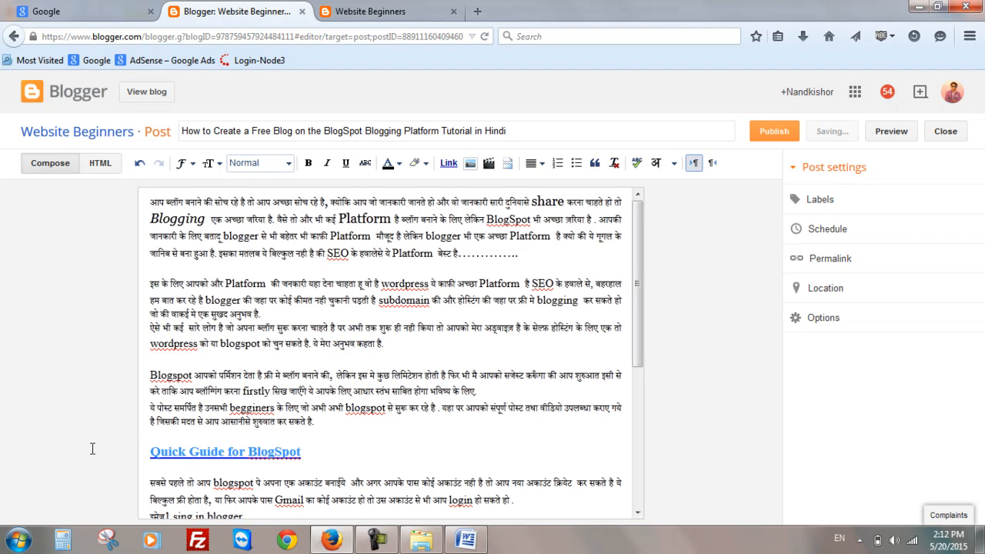
{"action": "left_click", "coordinate": [429, 168]}
{"action": "left_click", "coordinate": [459, 252]}
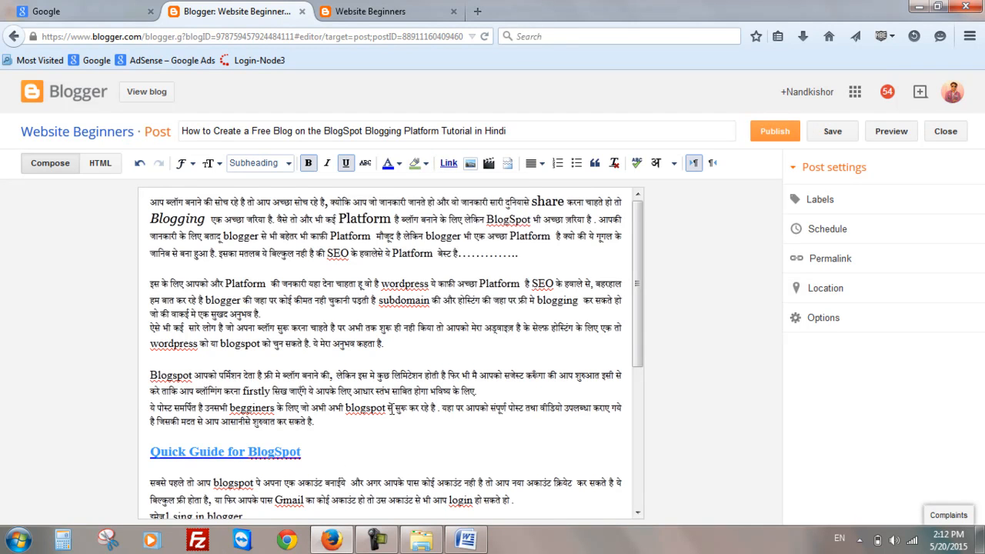
{"action": "left_click", "coordinate": [392, 422]}
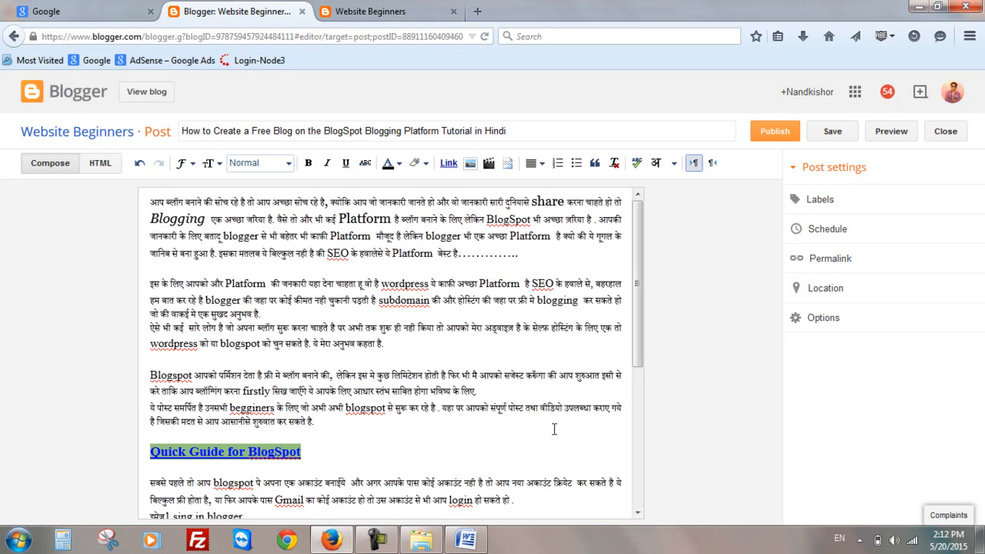
{"action": "scroll", "coordinate": [556, 426], "scroll_direction": "down", "scroll_amount": 2}
{"action": "scroll", "coordinate": [454, 389], "scroll_direction": "down", "scroll_amount": 5}
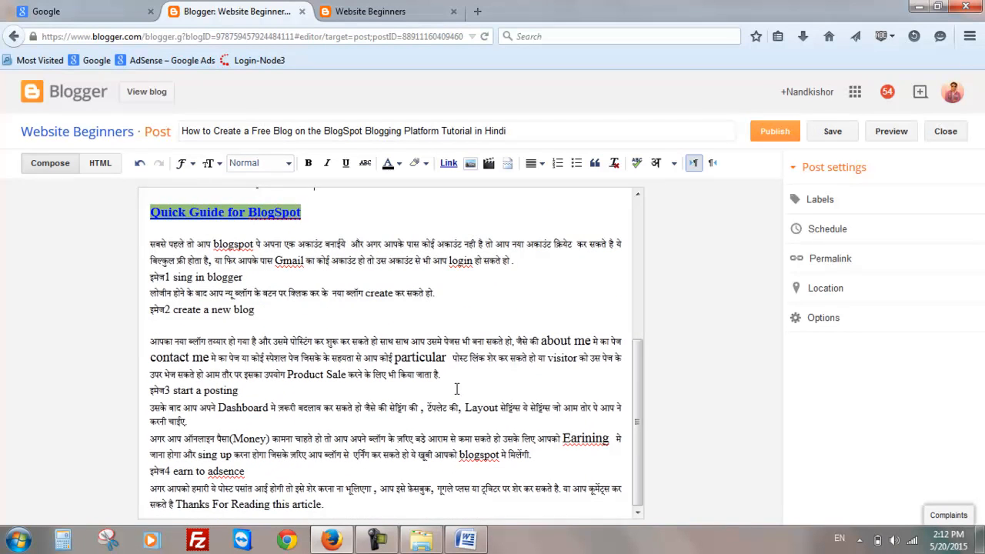
{"action": "scroll", "coordinate": [456, 389], "scroll_direction": "up", "scroll_amount": 5}
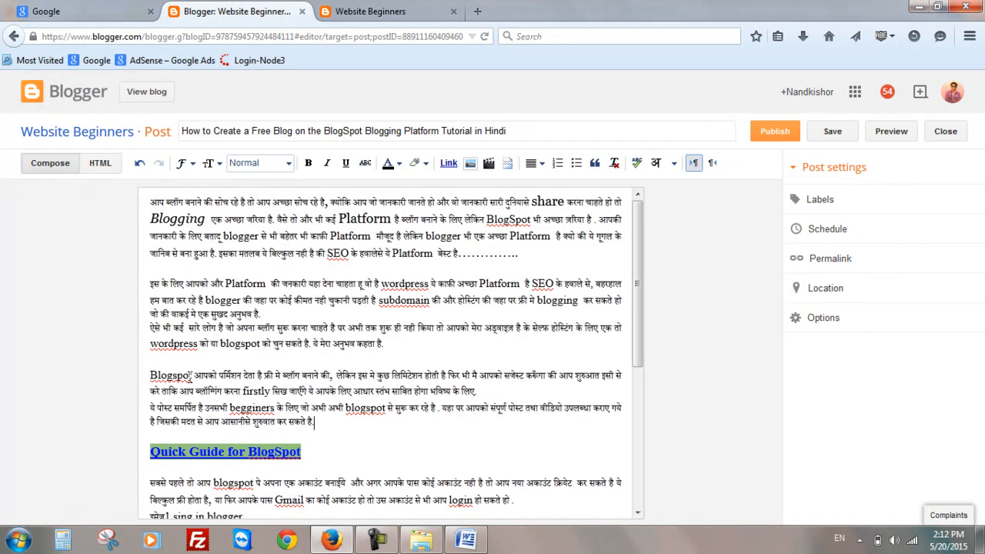
{"action": "left_click_drag", "start_coordinate": [192, 375], "coordinate": [140, 377]}
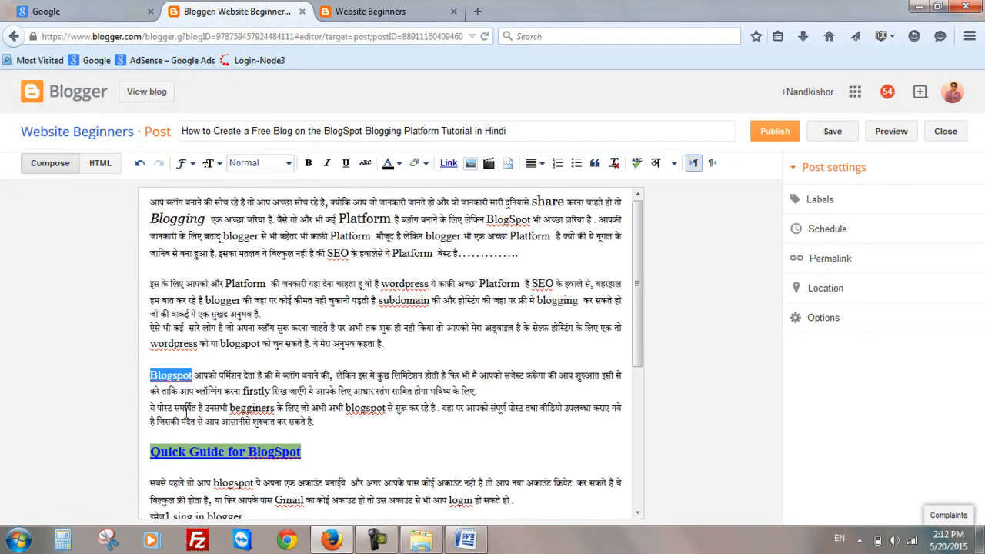
{"action": "left_click", "coordinate": [448, 164]}
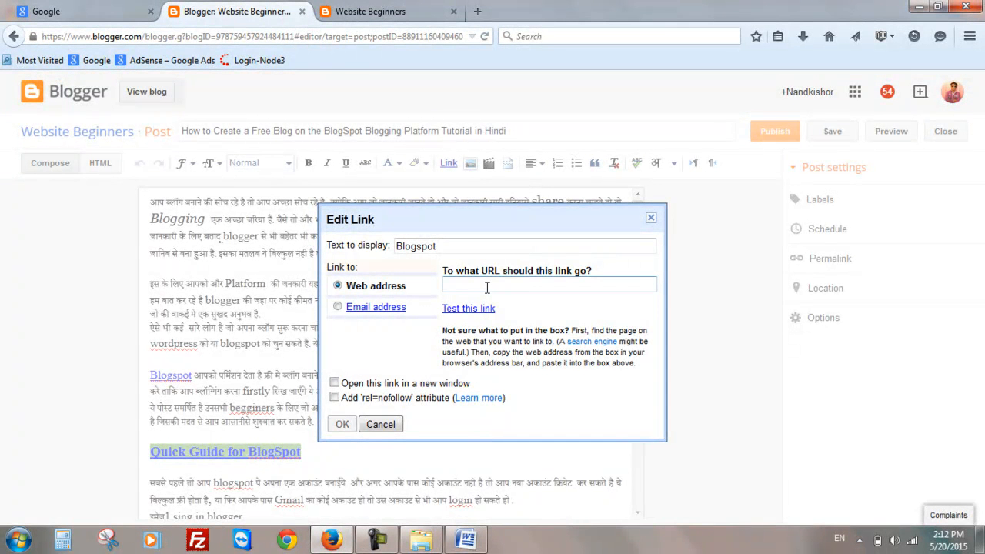
{"action": "type", "text": "www."}
{"action": "key", "text": "BackSpace"}
{"action": "key", "text": "BackSpace"}
{"action": "key", "text": "BackSpace"}
{"action": "type", "text": "http://"}
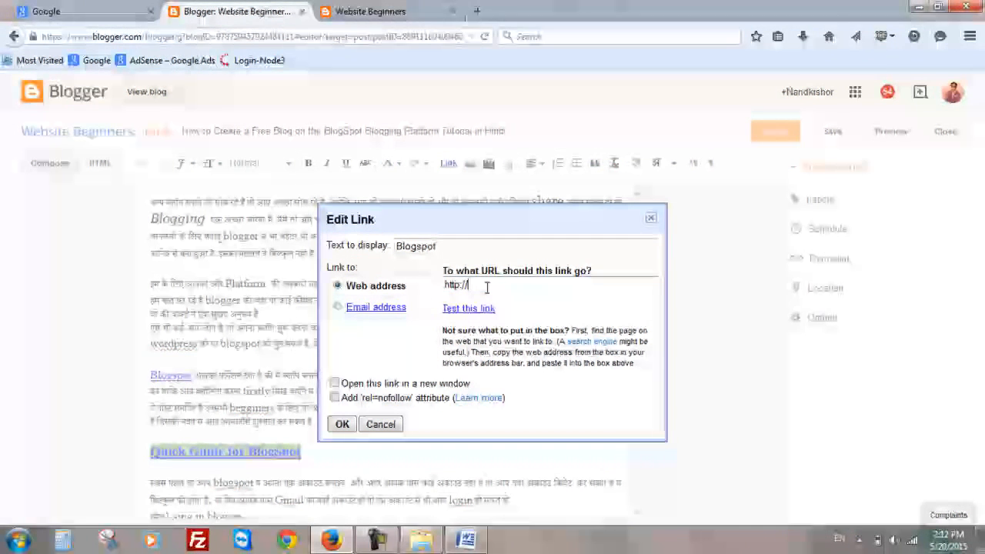
{"action": "type", "text": "www"}
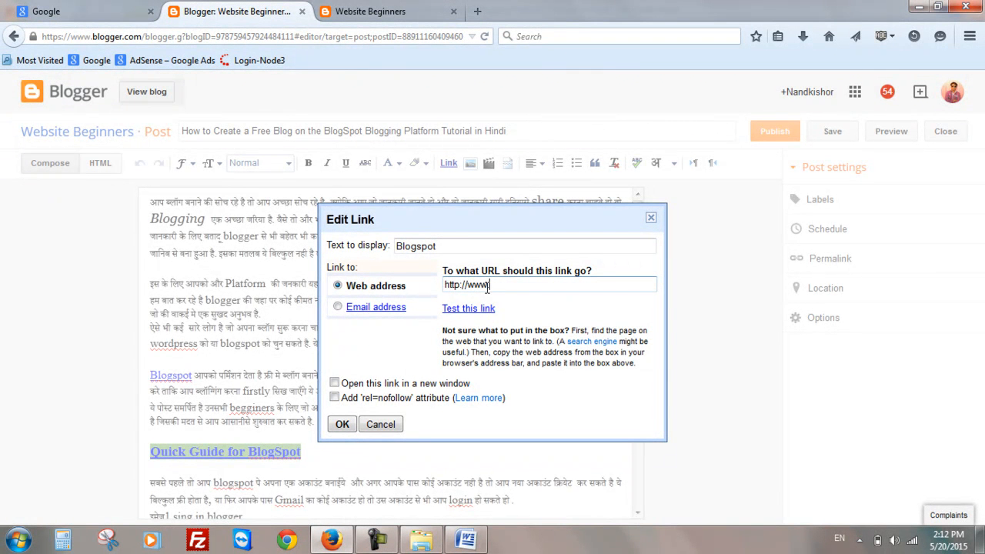
{"action": "type", "text": ".blogger.com"}
- Set the link to open in a new window with the rel='nofollow' attribute and confirm it
{"action": "left_click", "coordinate": [338, 308]}
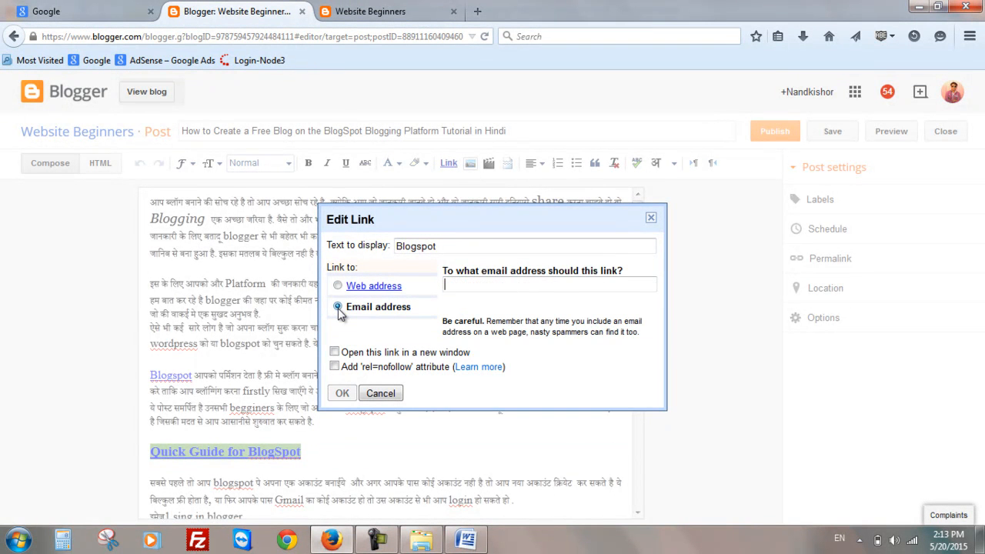
{"action": "left_click", "coordinate": [340, 286]}
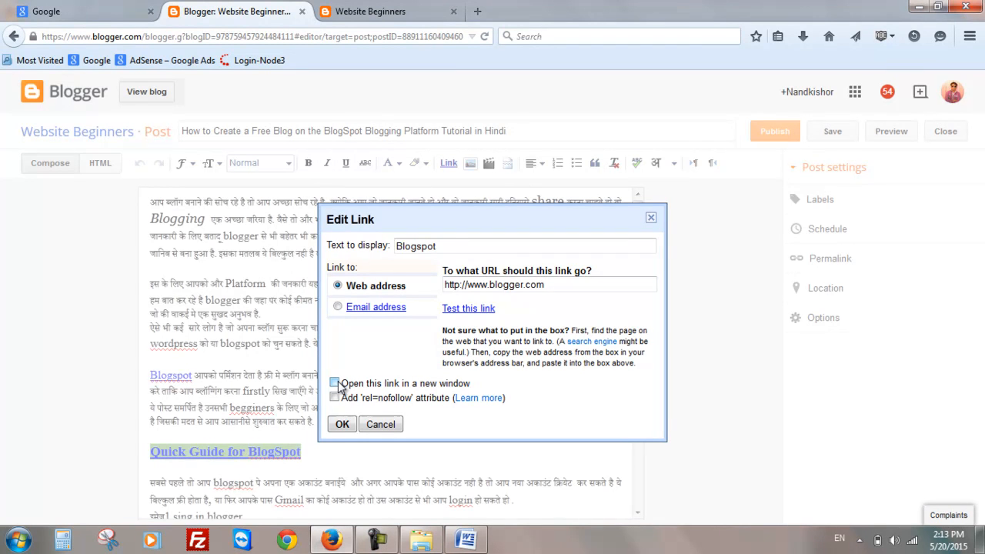
{"action": "left_click_drag", "start_coordinate": [549, 284], "coordinate": [436, 291]}
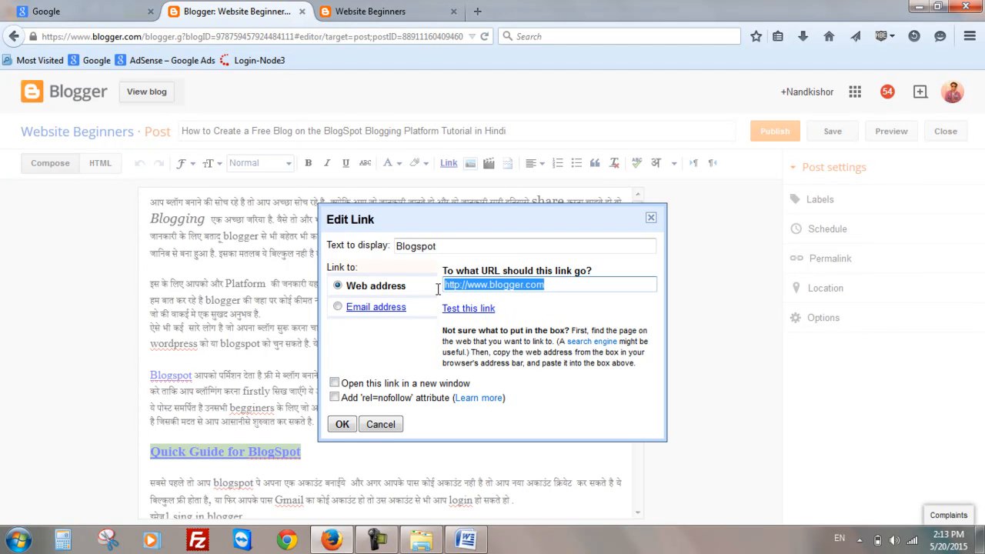
{"action": "left_click", "coordinate": [406, 358]}
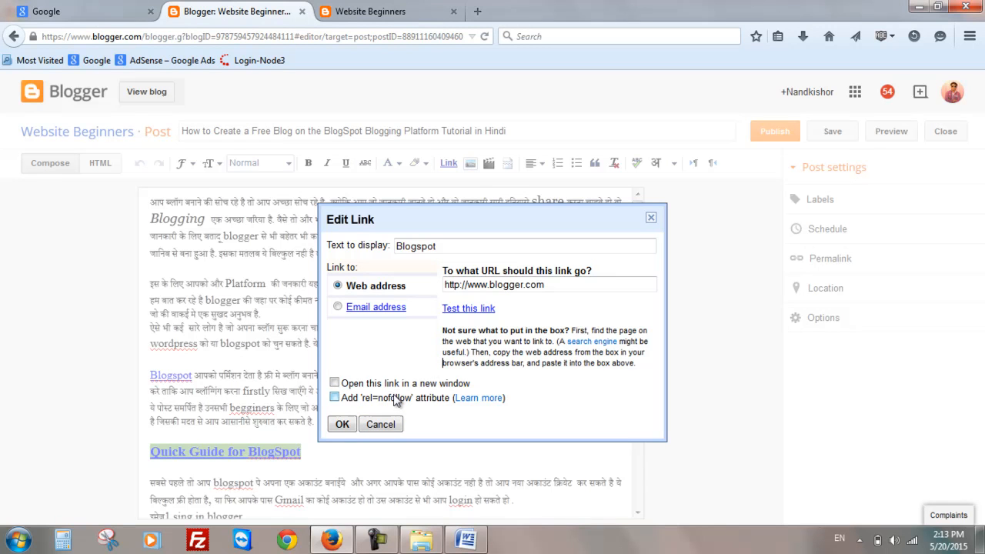
{"action": "left_click", "coordinate": [335, 383]}
{"action": "left_click", "coordinate": [334, 398]}
{"action": "left_click", "coordinate": [342, 424]}
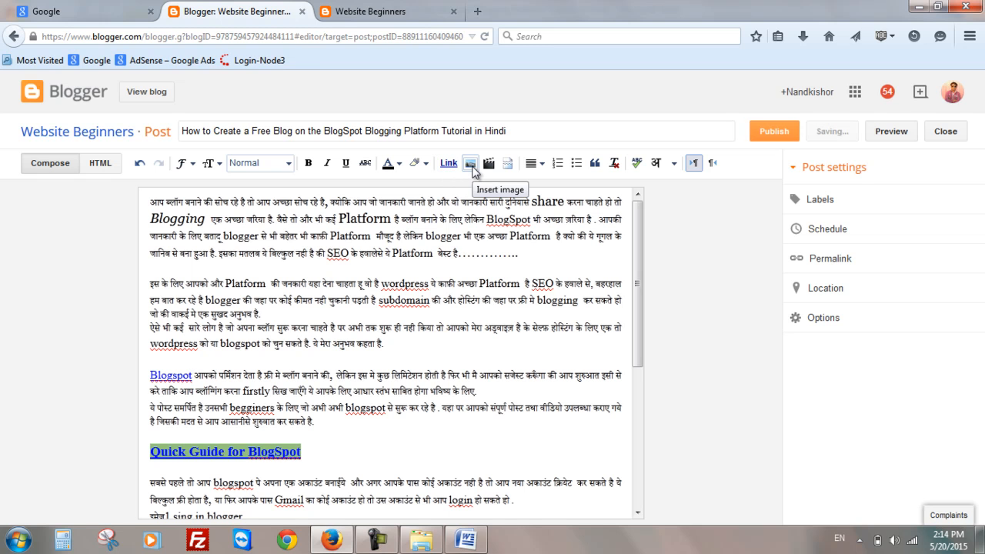
- Add an empty line after the first paragraph of the post
{"action": "left_click", "coordinate": [473, 171]}
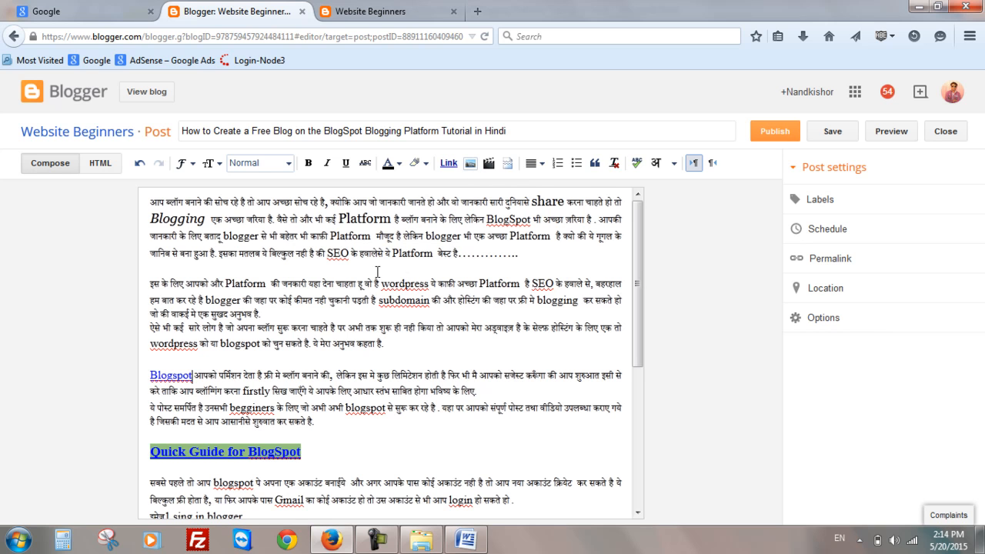
{"action": "left_click", "coordinate": [531, 260]}
{"action": "key", "text": "Return"}
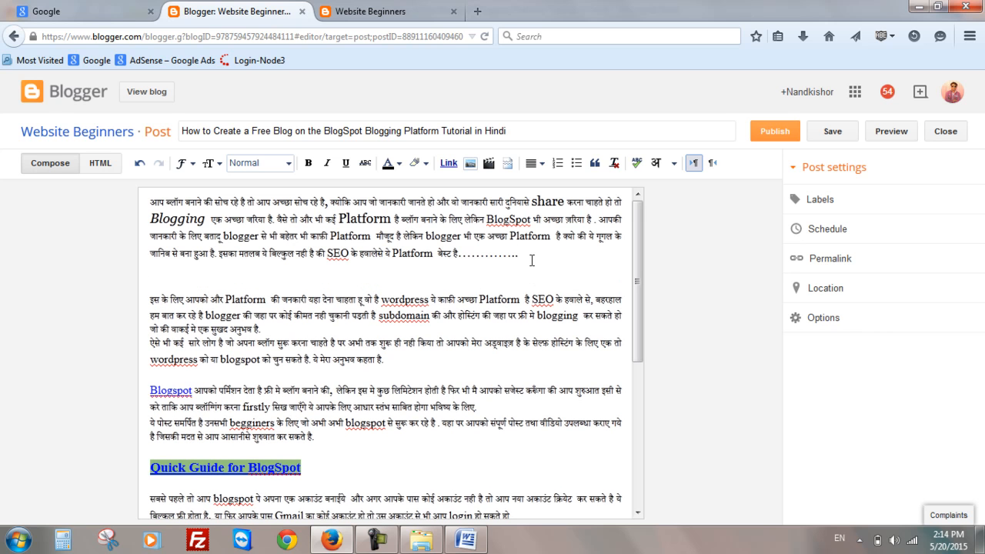
- Open the image insertion dialog and look through each of its image source options
{"action": "left_click", "coordinate": [469, 164]}
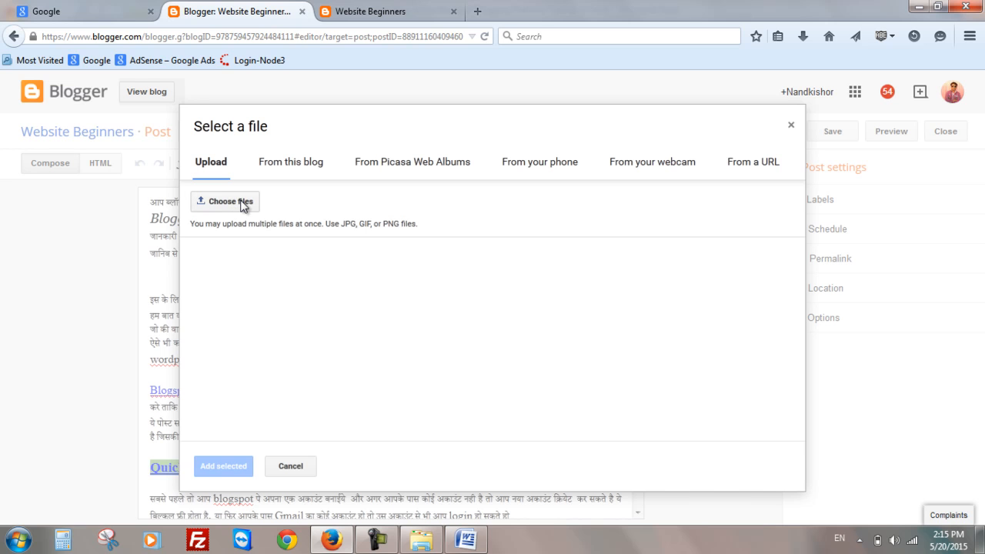
{"action": "left_click", "coordinate": [311, 173]}
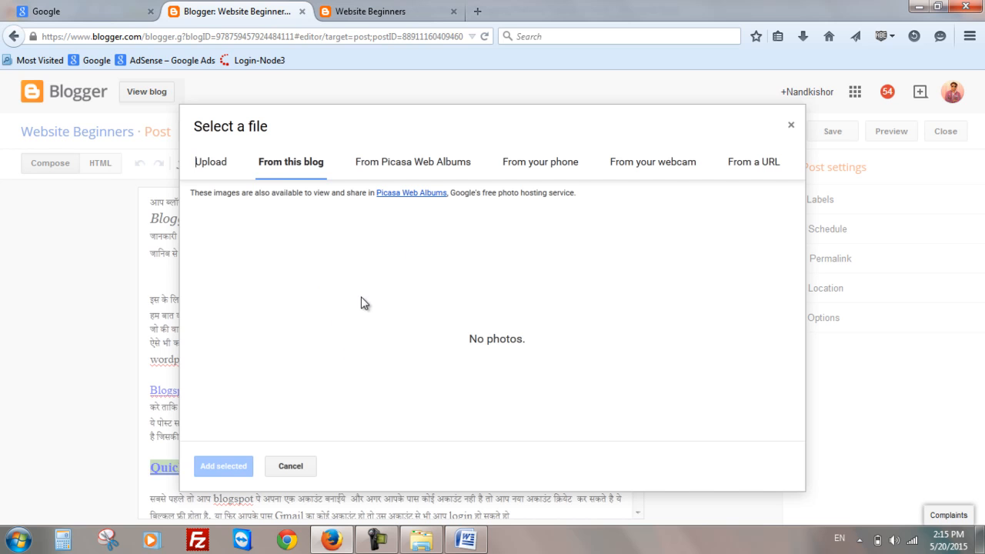
{"action": "left_click", "coordinate": [384, 167]}
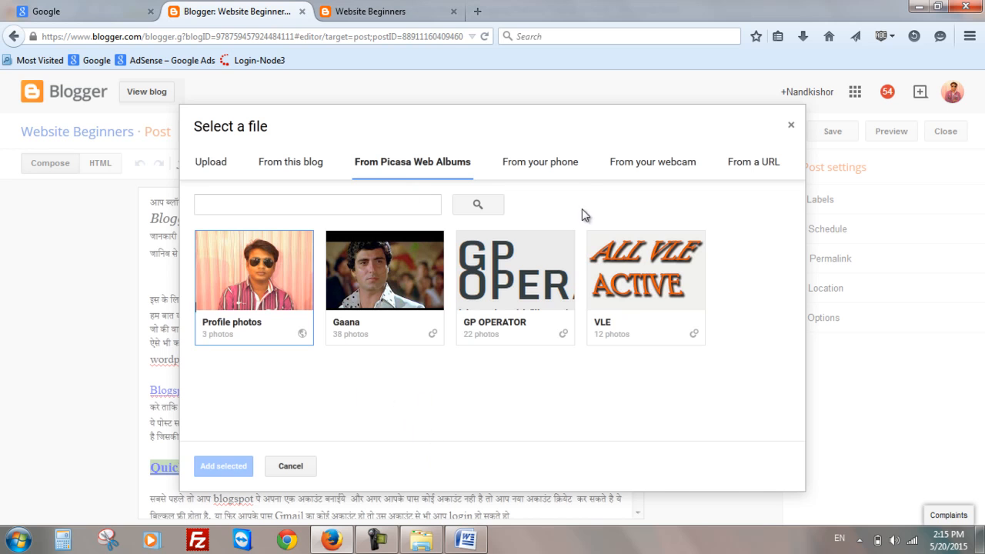
{"action": "left_click", "coordinate": [517, 171]}
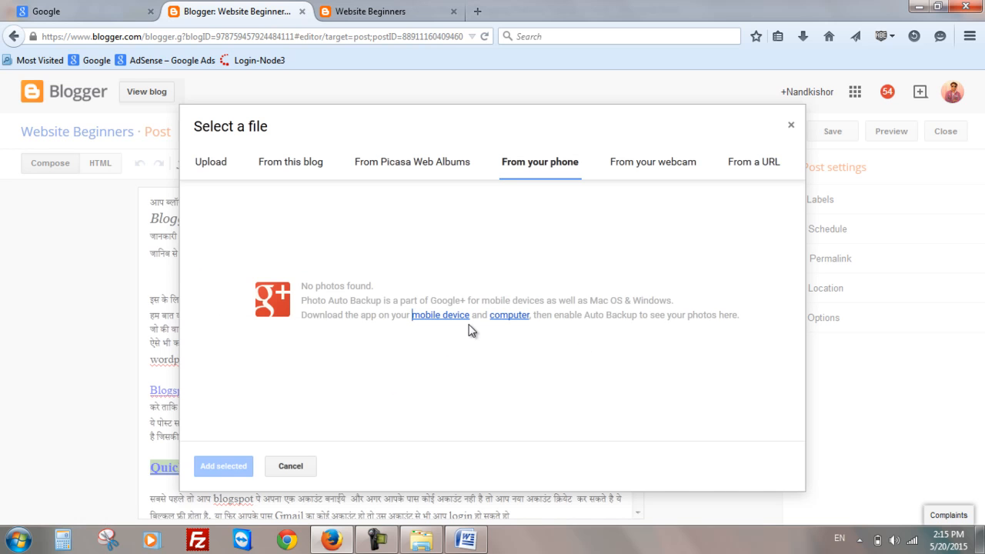
{"action": "left_click", "coordinate": [637, 168]}
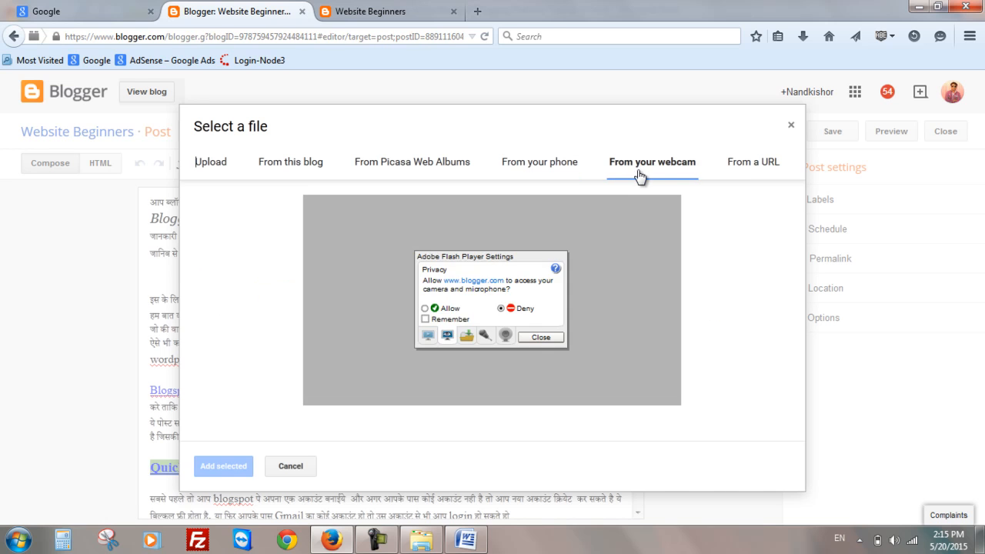
{"action": "left_click", "coordinate": [424, 307]}
{"action": "left_click", "coordinate": [537, 338]}
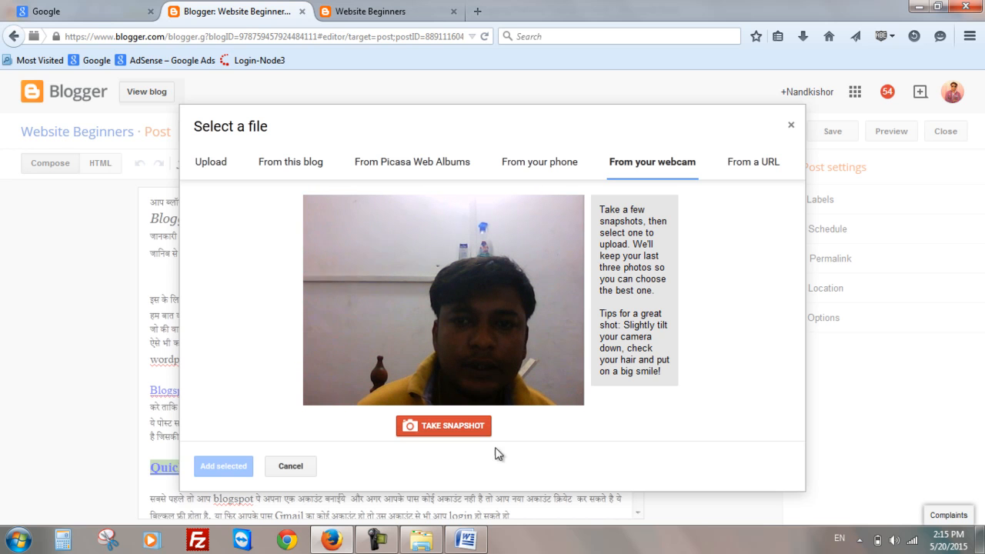
{"action": "left_click", "coordinate": [742, 168]}
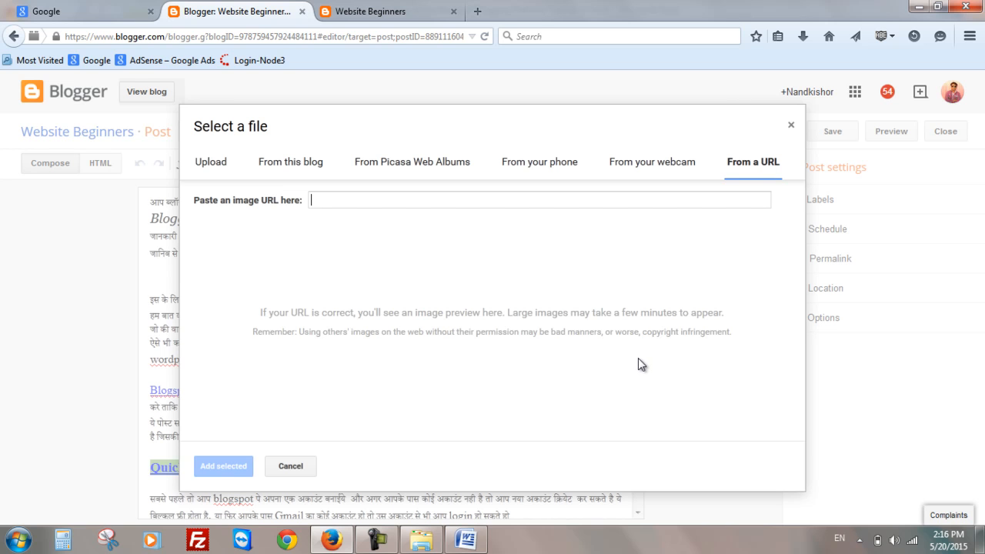
{"action": "left_click", "coordinate": [221, 164]}
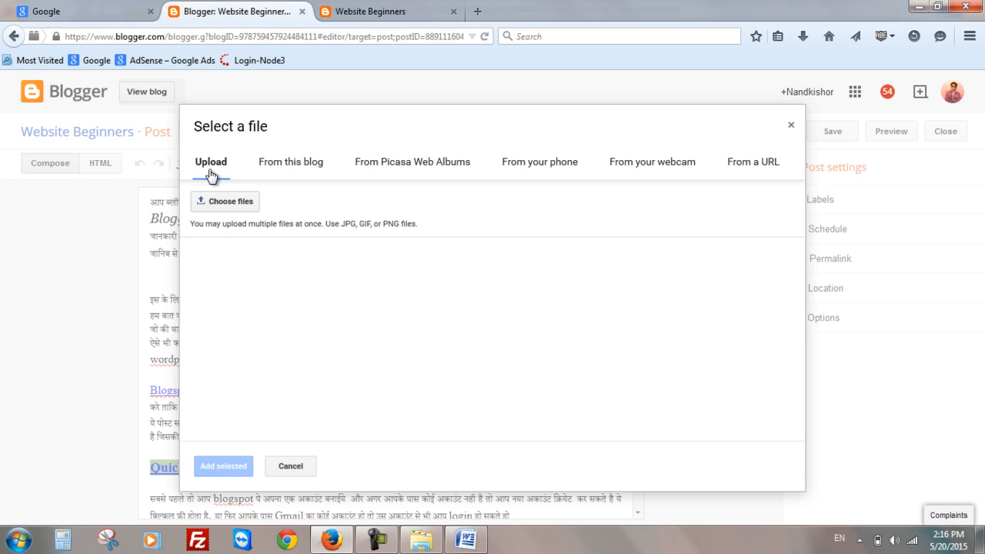
- Upload the image blogger.jpg from the blogger folder and add it to the post
{"action": "left_click", "coordinate": [224, 203]}
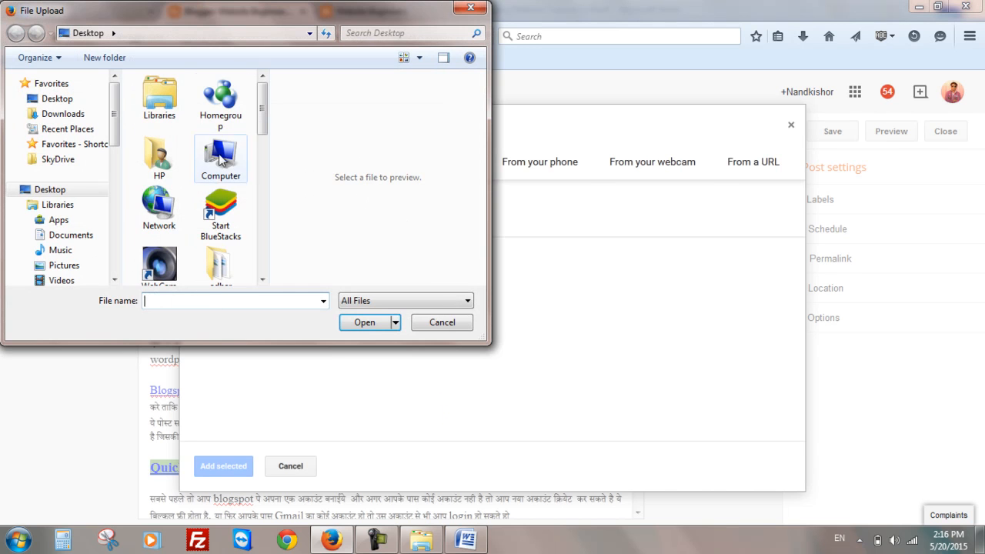
{"action": "left_click_drag", "start_coordinate": [259, 117], "coordinate": [266, 213]}
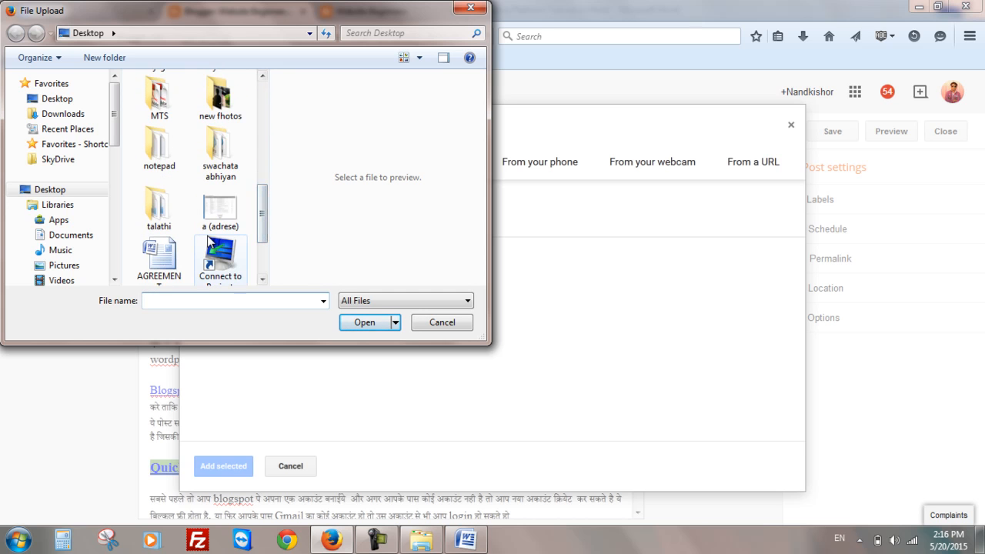
{"action": "left_click", "coordinate": [210, 300]}
{"action": "type", "text": "b"}
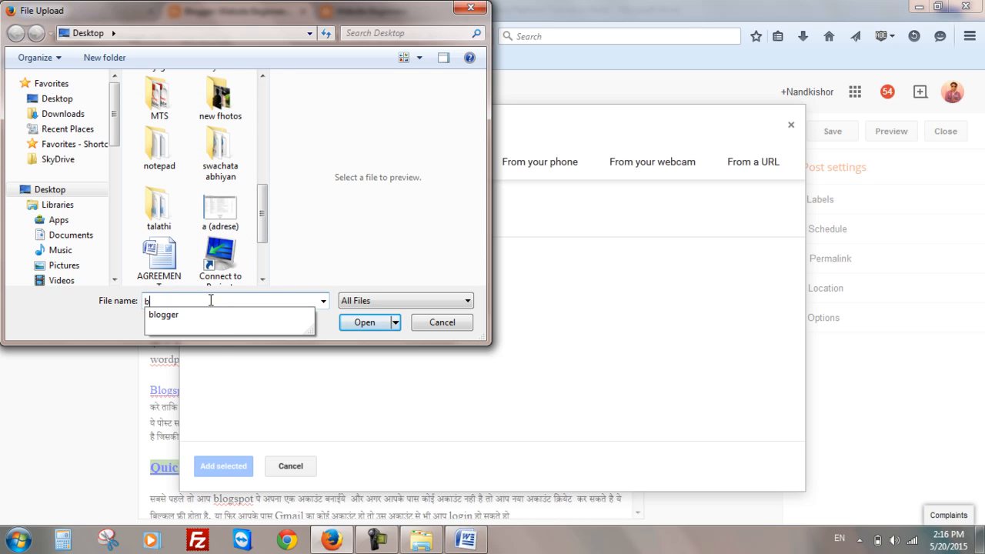
{"action": "left_click", "coordinate": [214, 314]}
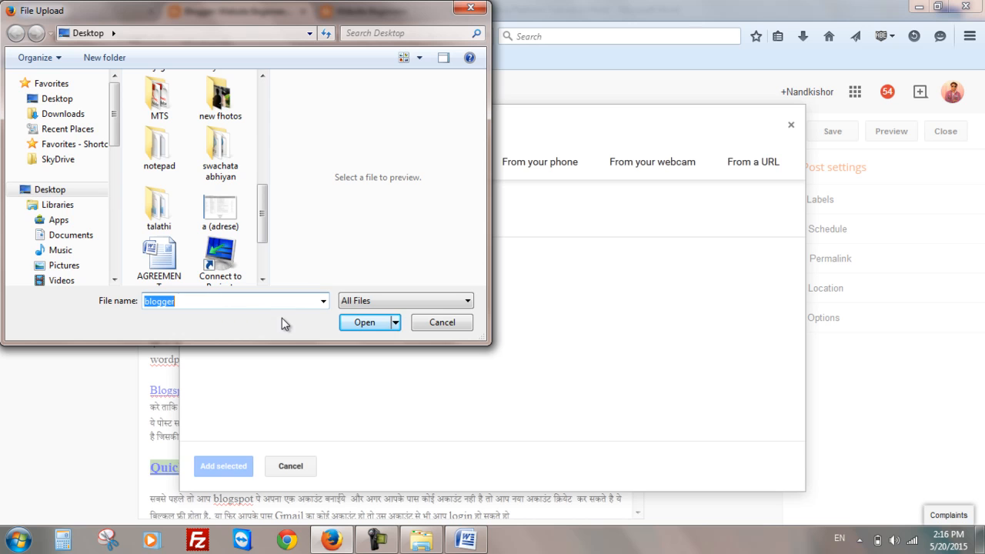
{"action": "left_click", "coordinate": [354, 322]}
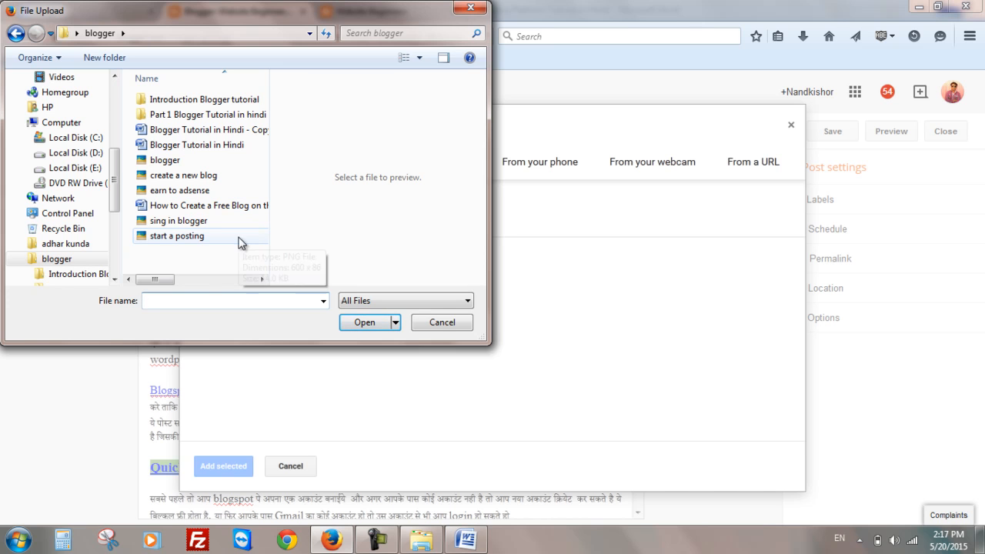
{"action": "left_click", "coordinate": [374, 541]}
{"action": "left_click", "coordinate": [372, 542]}
{"action": "left_click", "coordinate": [220, 160]}
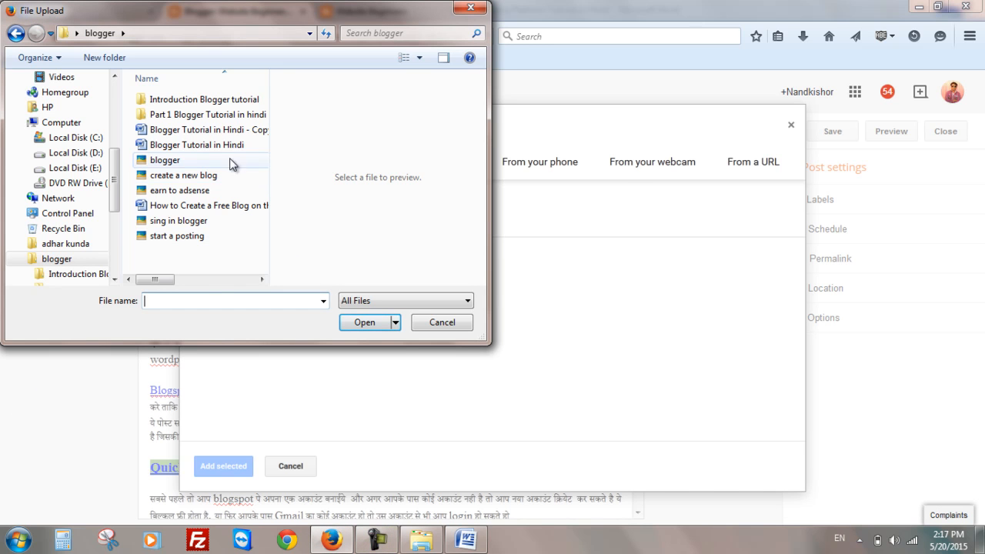
{"action": "left_click", "coordinate": [365, 322]}
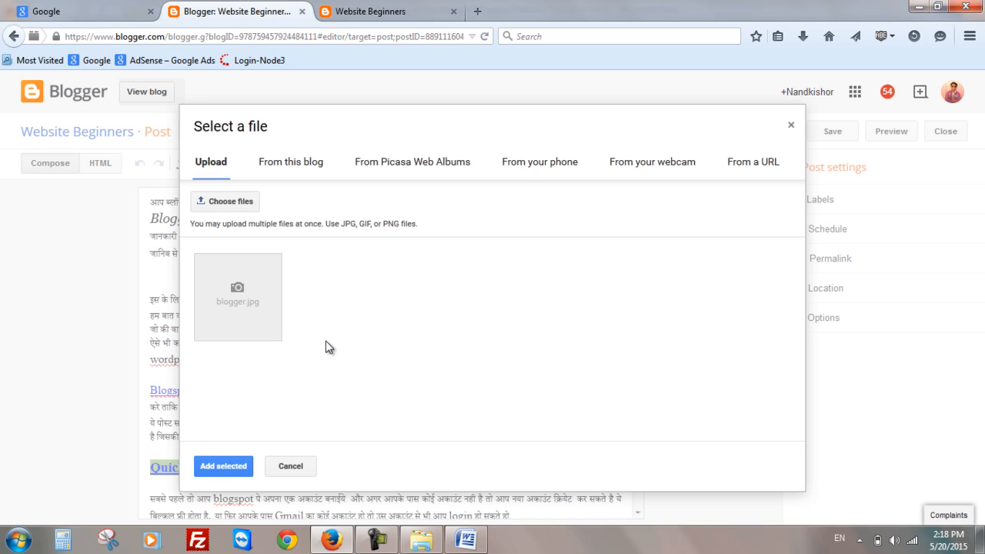
{"action": "left_click", "coordinate": [315, 304]}
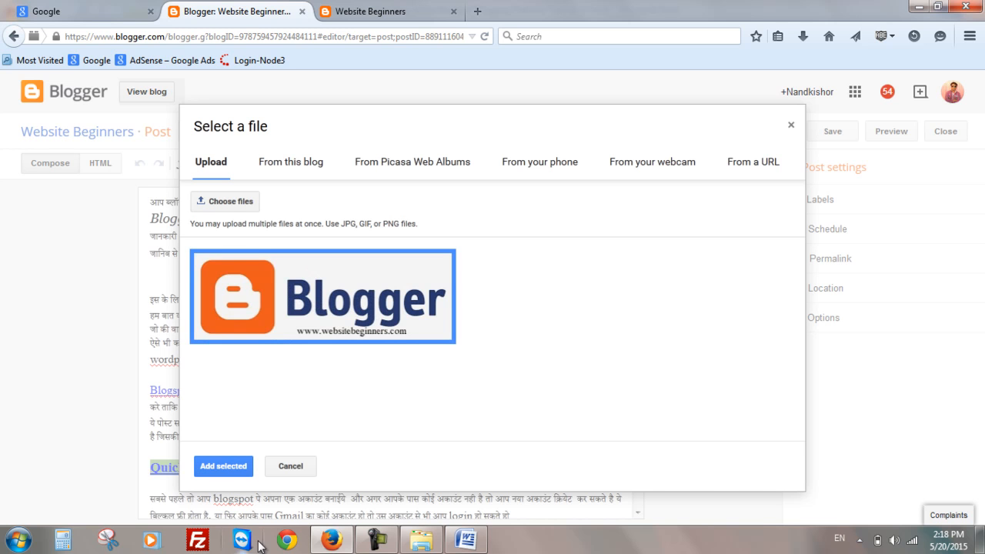
{"action": "left_click", "coordinate": [235, 472]}
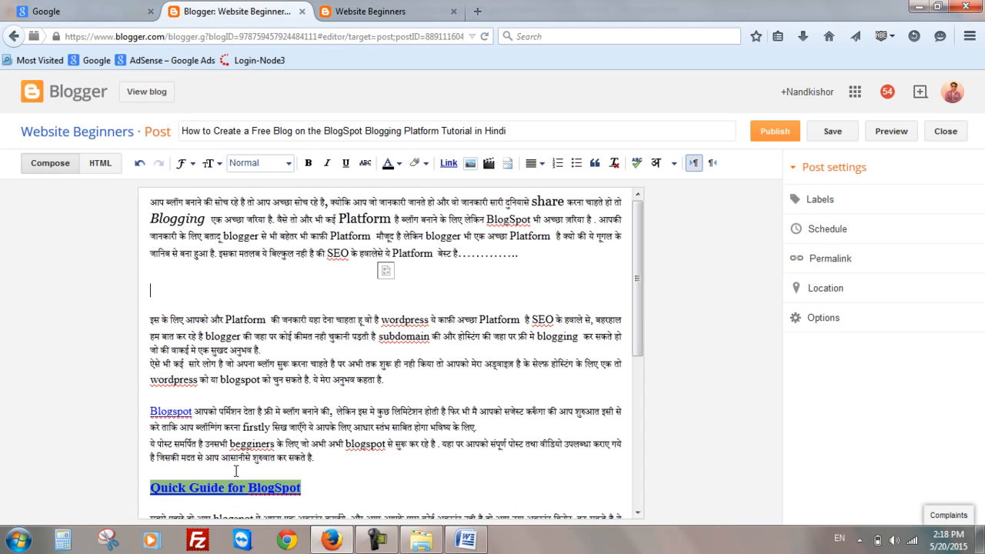
- Try several sizes for the inserted Blogger image and set it to Large
{"action": "left_click", "coordinate": [390, 320]}
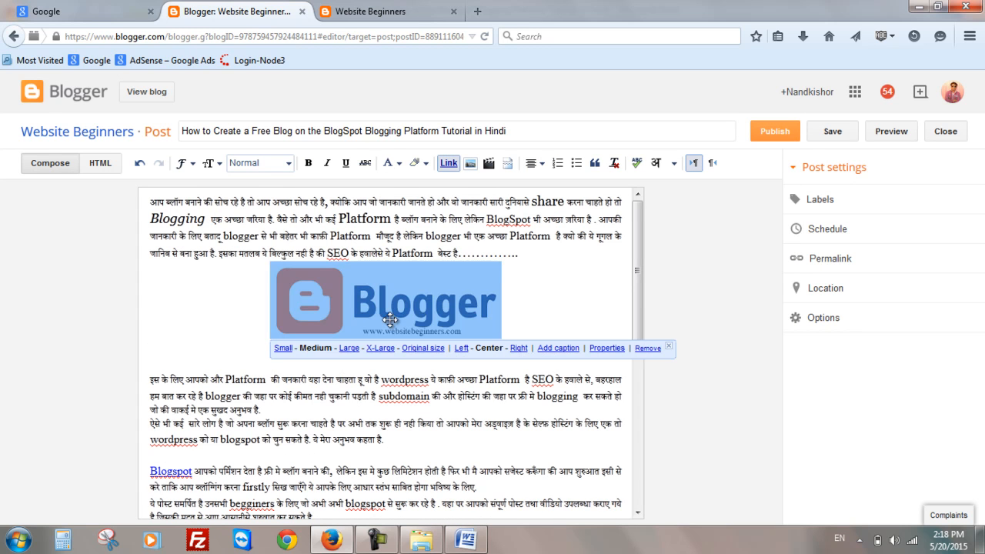
{"action": "left_click", "coordinate": [283, 349]}
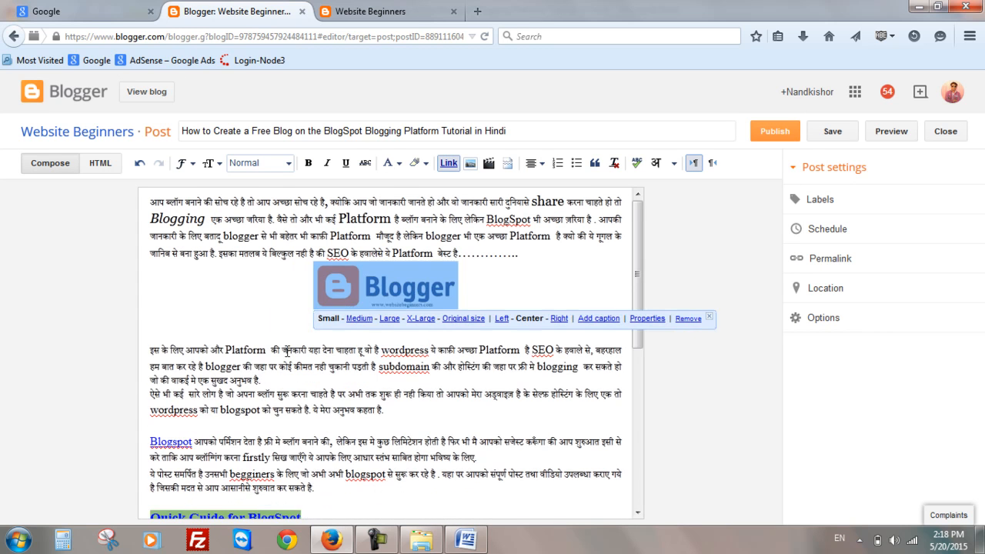
{"action": "left_click", "coordinate": [364, 318]}
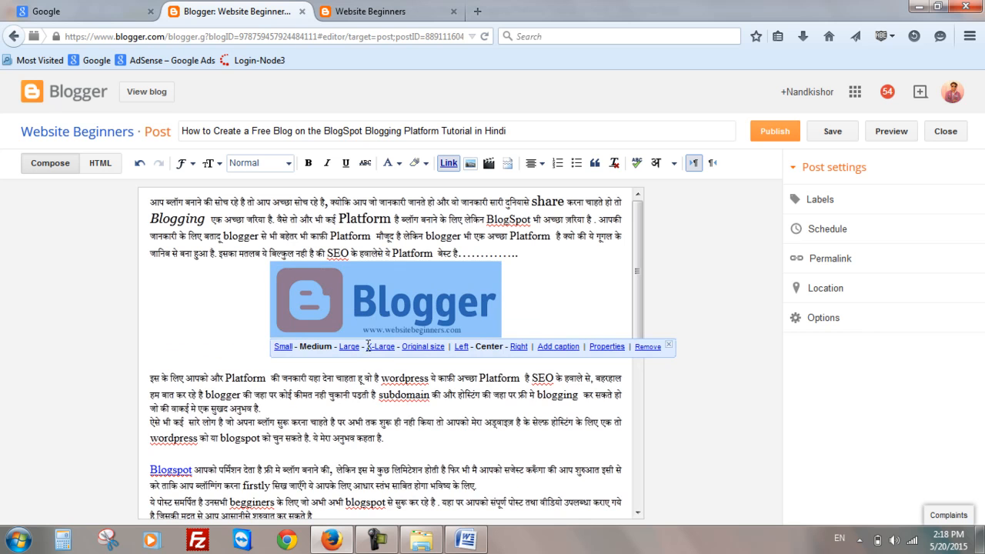
{"action": "left_click", "coordinate": [351, 347]}
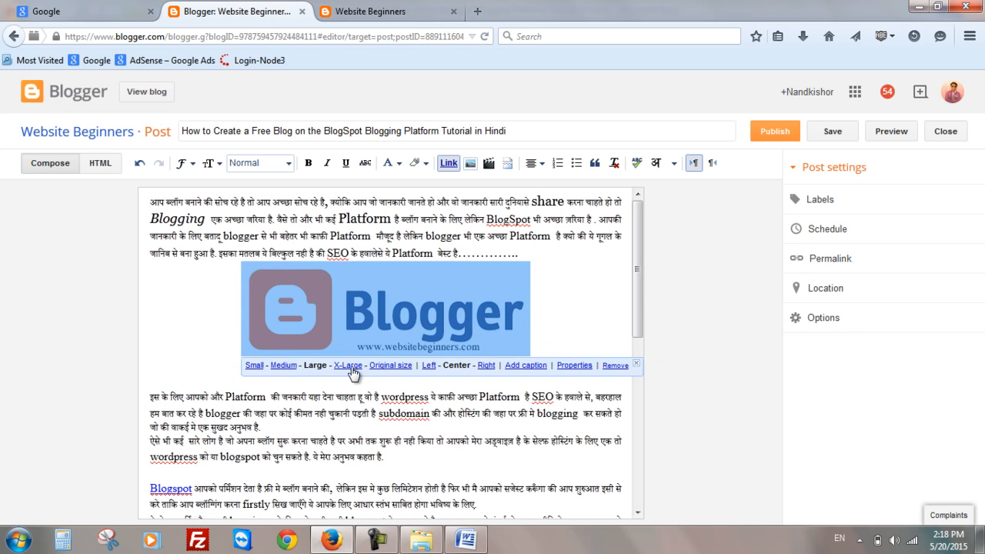
{"action": "left_click", "coordinate": [360, 369]}
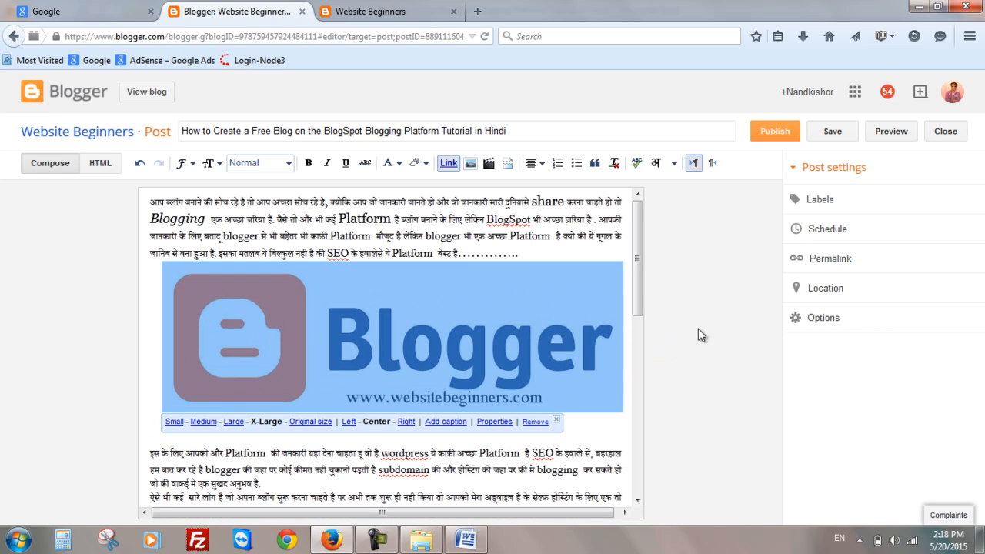
{"action": "left_click", "coordinate": [233, 422]}
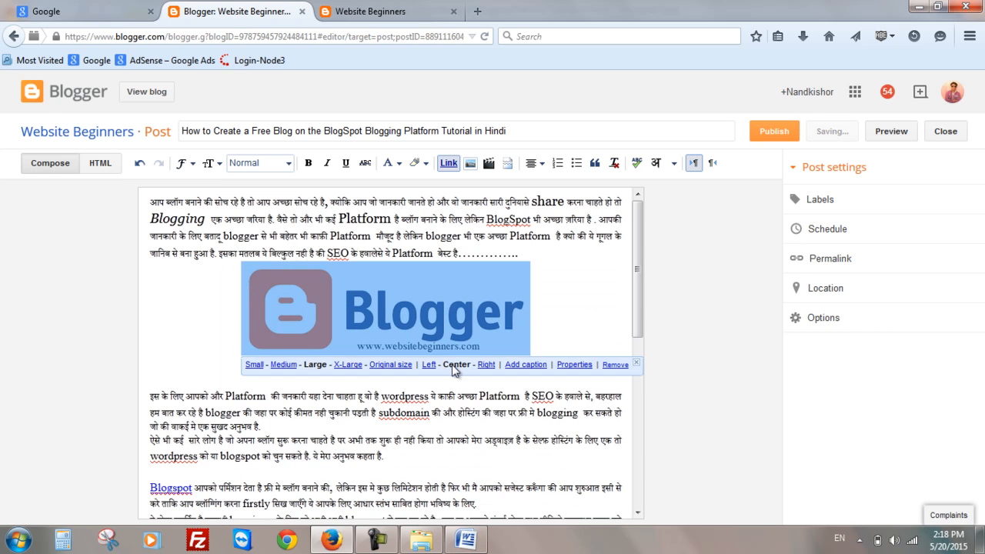
{"action": "left_click", "coordinate": [387, 365]}
{"action": "scroll", "coordinate": [383, 358], "scroll_direction": "down", "scroll_amount": 4}
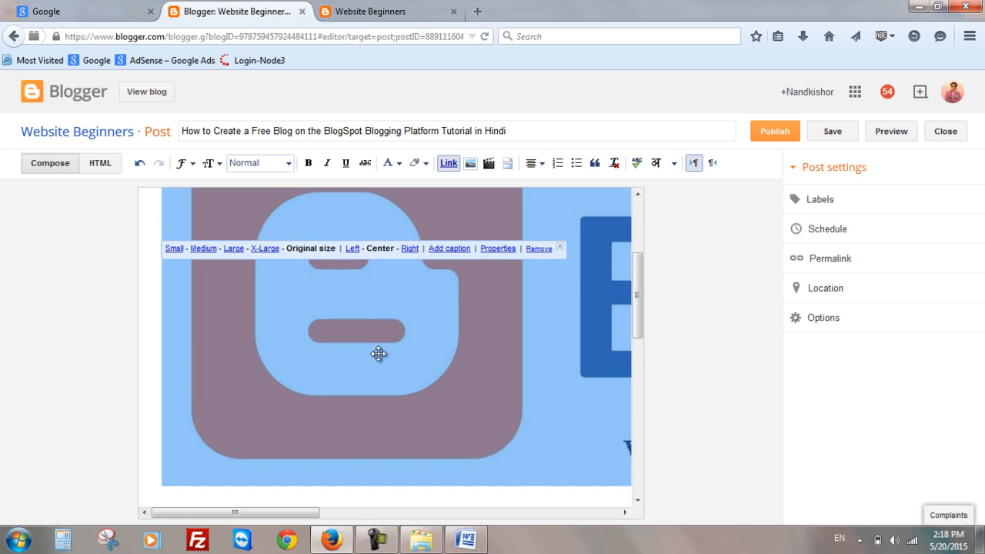
{"action": "left_click", "coordinate": [265, 249]}
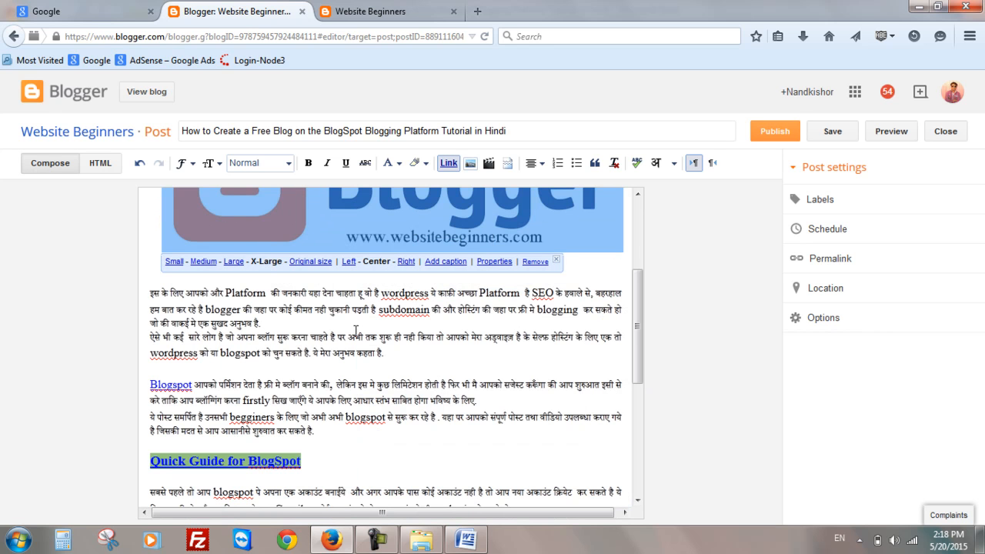
{"action": "left_click", "coordinate": [234, 262]}
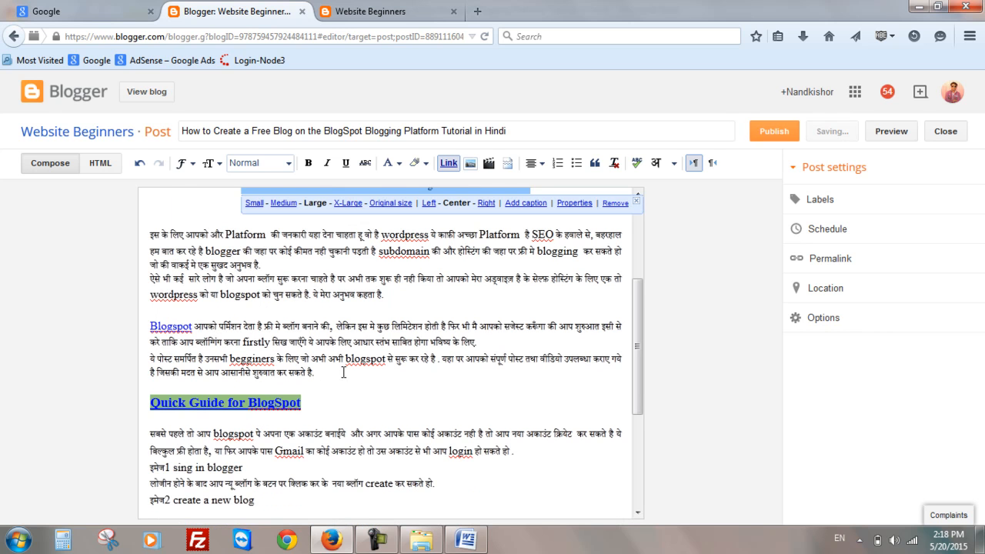
{"action": "scroll", "coordinate": [342, 373], "scroll_direction": "up", "scroll_amount": 4}
{"action": "left_click", "coordinate": [557, 336]}
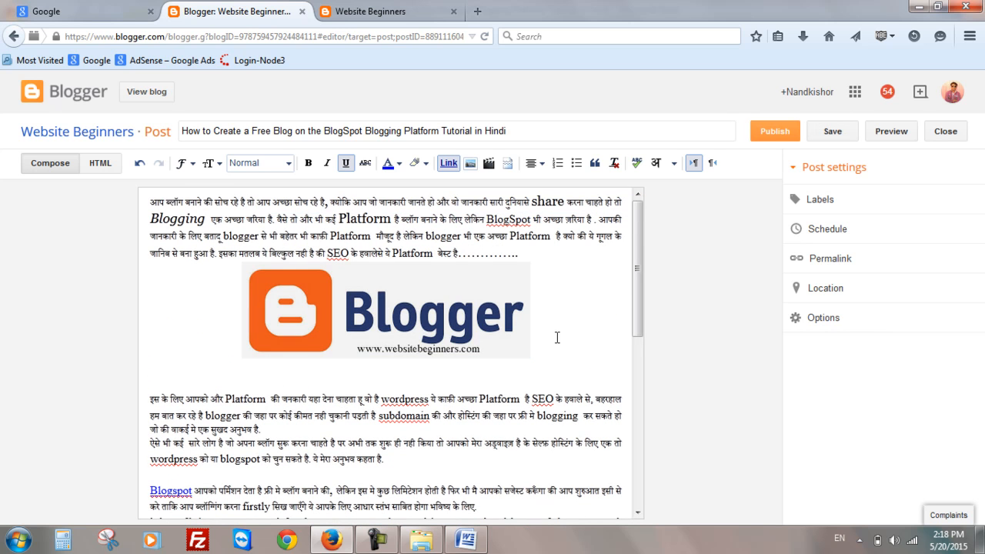
- Delete the 'sing in blogger' step line below the first Quick Guide paragraph
{"action": "scroll", "coordinate": [401, 383], "scroll_direction": "down", "scroll_amount": 6}
{"action": "scroll", "coordinate": [400, 383], "scroll_direction": "down", "scroll_amount": 2}
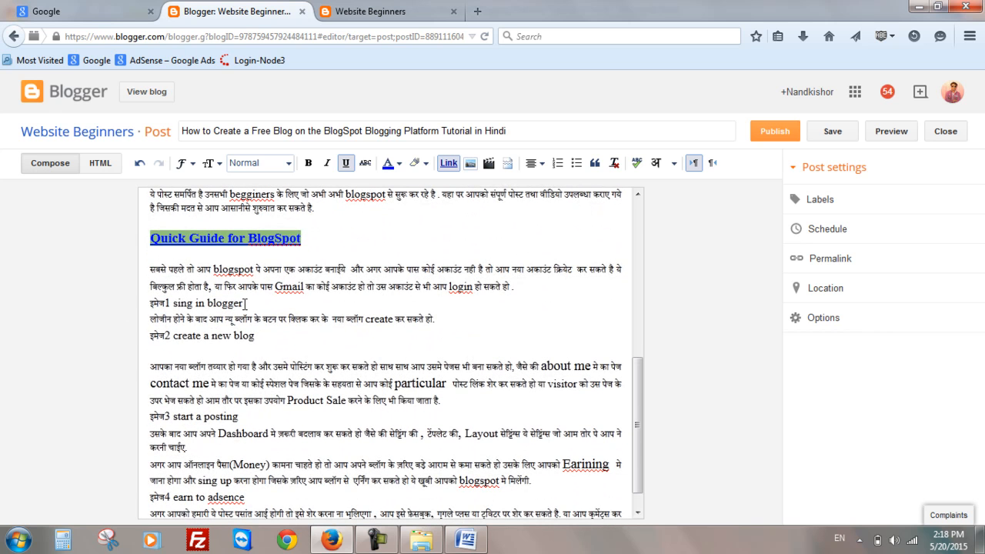
{"action": "left_click_drag", "start_coordinate": [244, 303], "coordinate": [166, 300]}
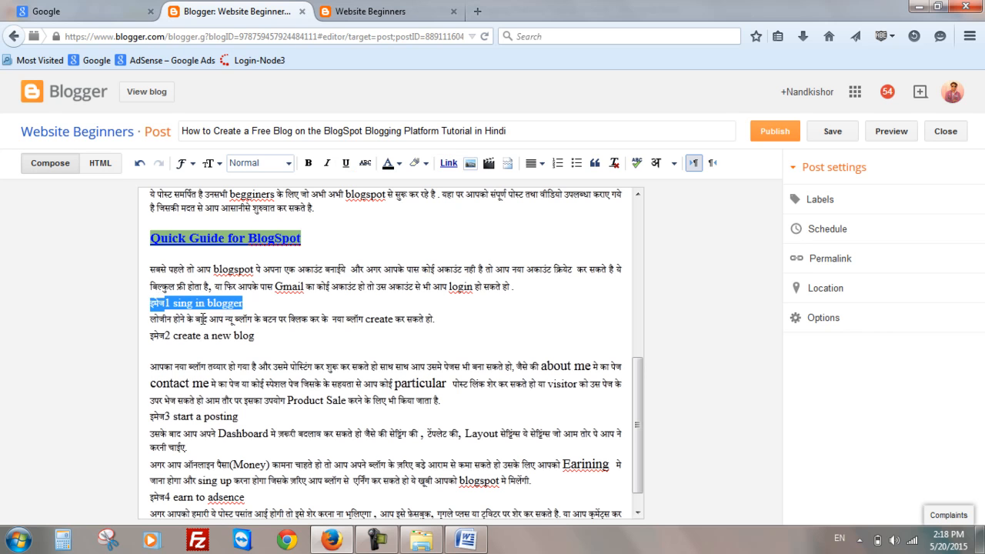
{"action": "key", "text": "BackSpace"}
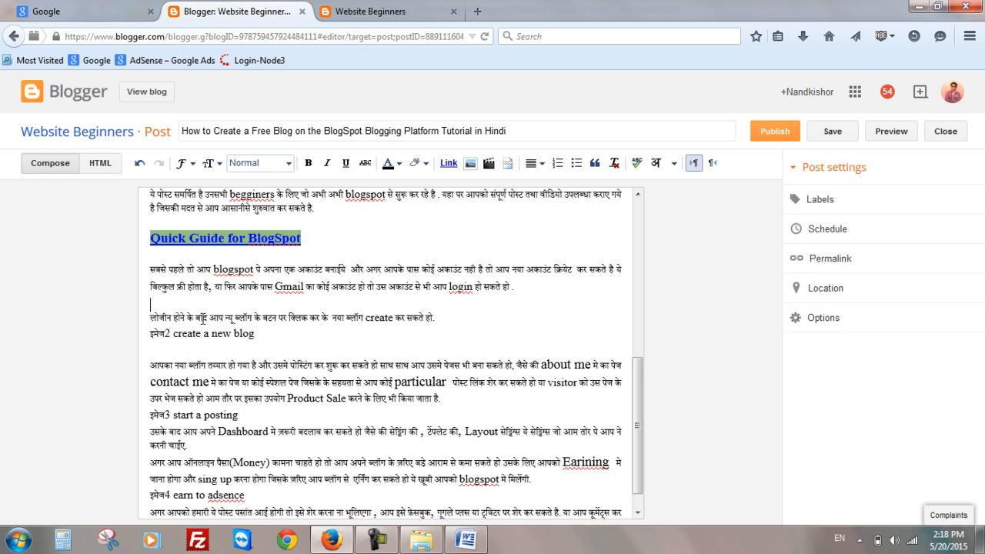
- Upload the images sing in blogger, start a posting and earn to adsence from the blogger folder
{"action": "left_click", "coordinate": [470, 162]}
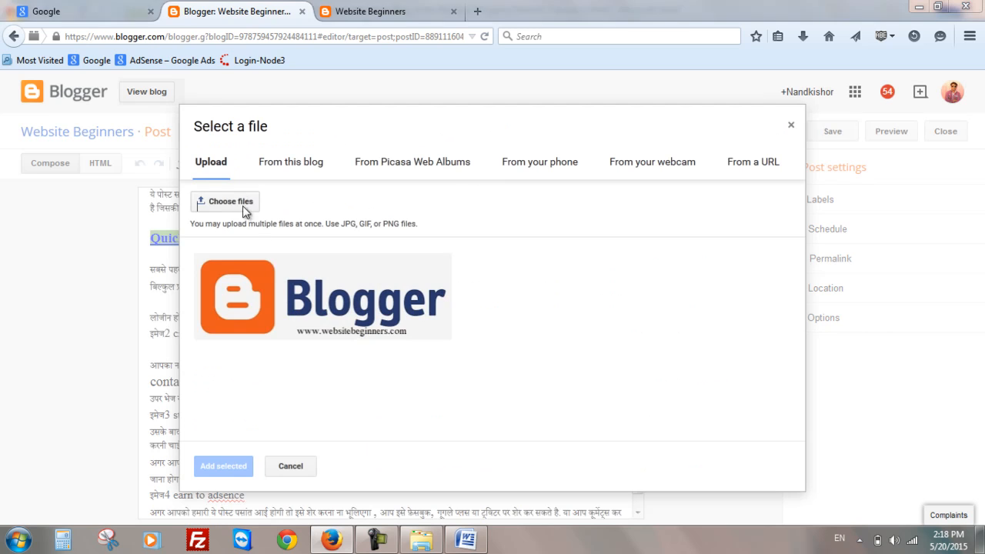
{"action": "left_click", "coordinate": [244, 203]}
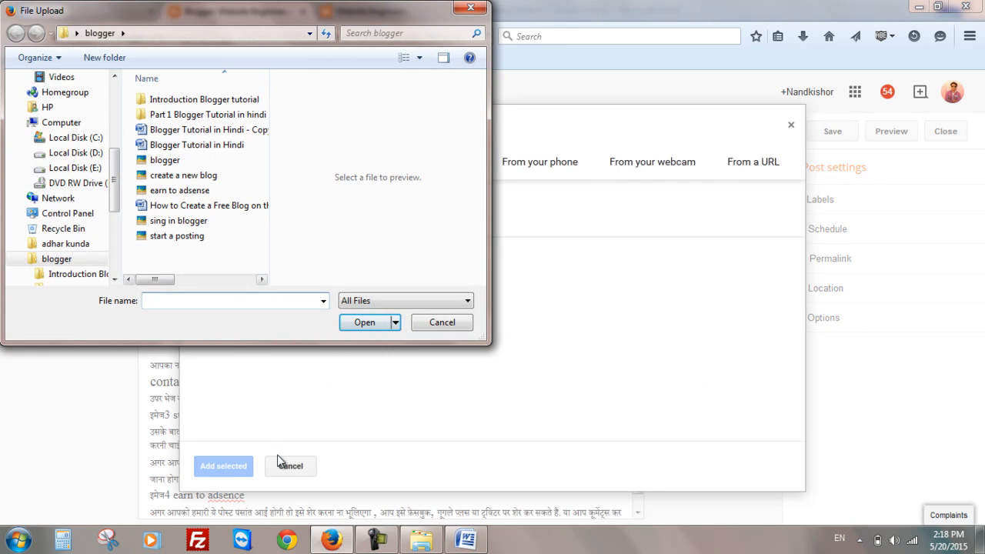
{"action": "left_click", "coordinate": [197, 224]}
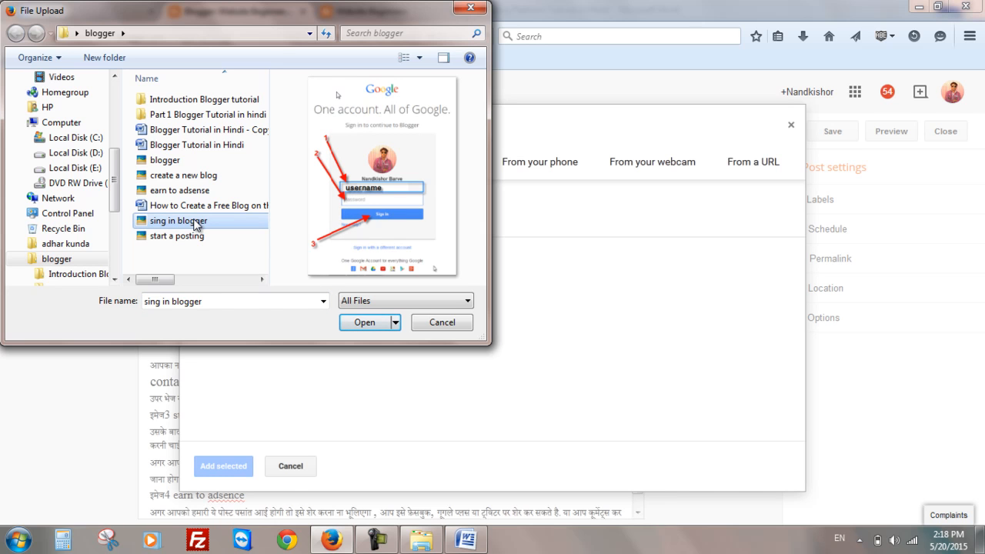
{"action": "left_click", "coordinate": [203, 236], "text": "ctrl"}
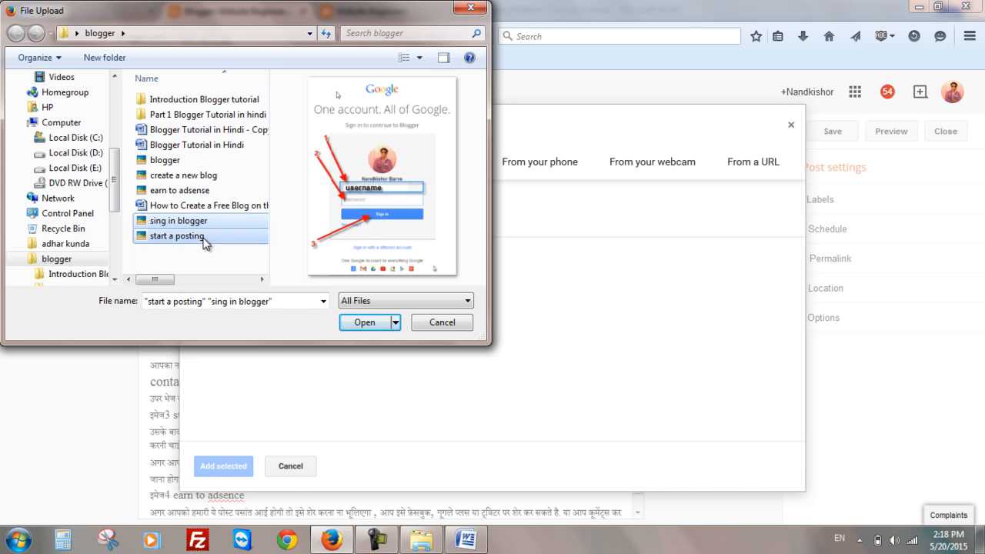
{"action": "left_click", "coordinate": [192, 189], "text": "ctrl"}
{"action": "key", "text": "Return"}
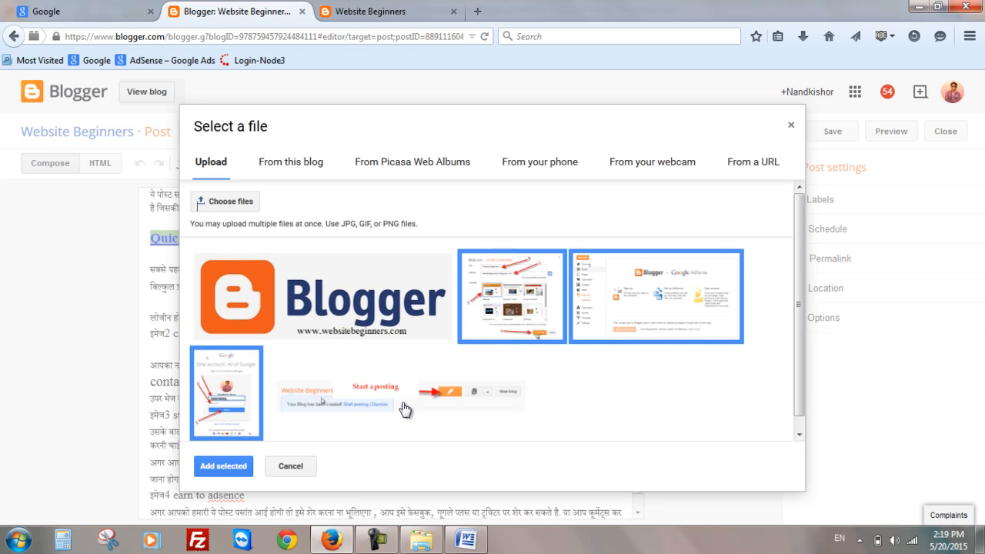
- Insert the Google sign-in screenshot into the post below the first Quick Guide paragraph
{"action": "left_click", "coordinate": [231, 391]}
{"action": "left_click", "coordinate": [231, 391]}
{"action": "left_click", "coordinate": [510, 327]}
{"action": "left_click", "coordinate": [583, 332]}
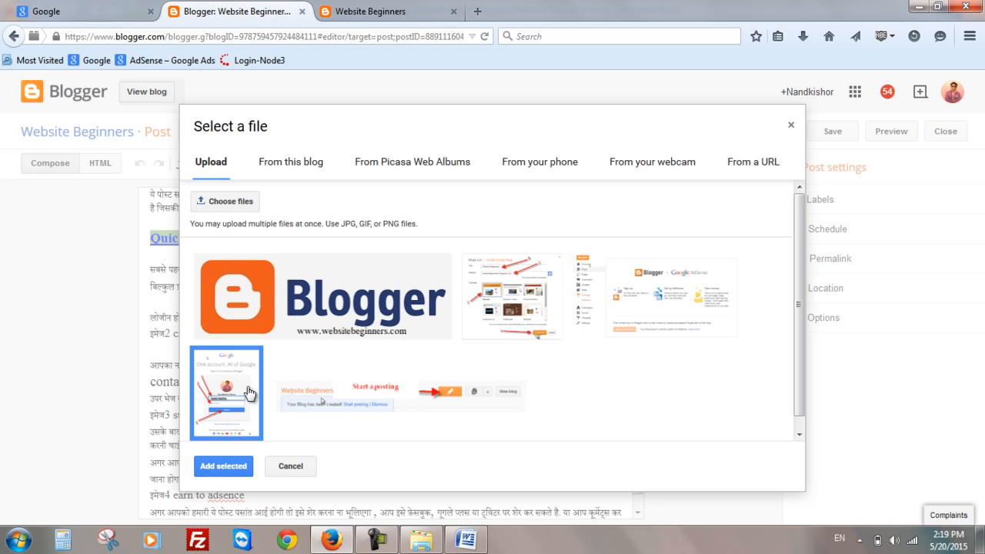
{"action": "left_click", "coordinate": [224, 466]}
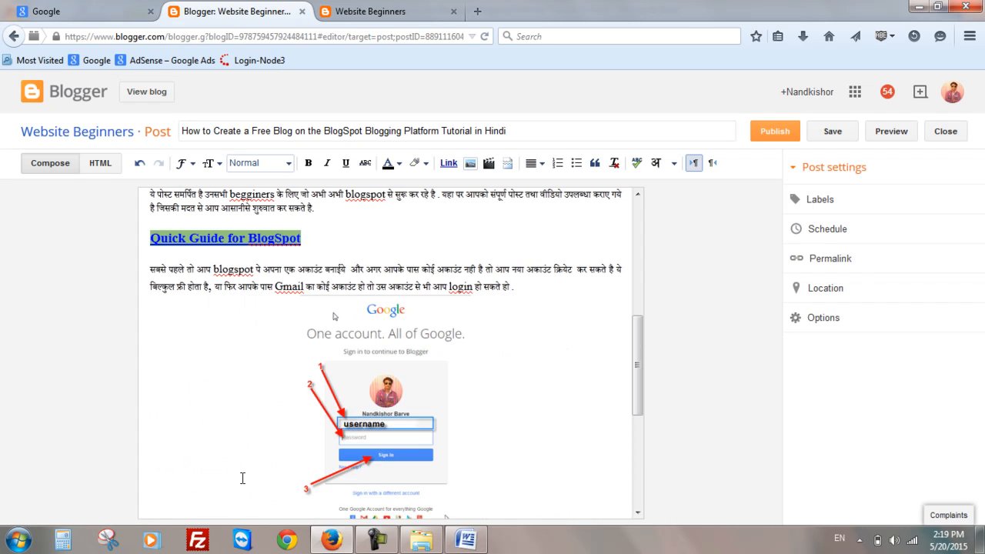
- Insert the create-a-new-blog screenshot in place of the 'इमेज2 create a new blog' line
{"action": "scroll", "coordinate": [288, 480], "scroll_direction": "down", "scroll_amount": 6}
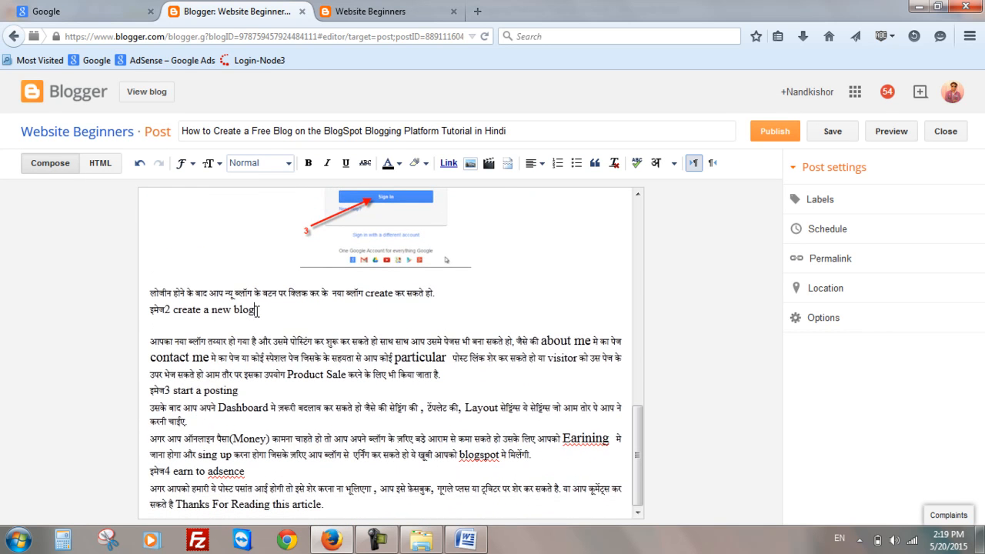
{"action": "left_click_drag", "start_coordinate": [257, 311], "coordinate": [136, 314]}
{"action": "left_click", "coordinate": [470, 163]}
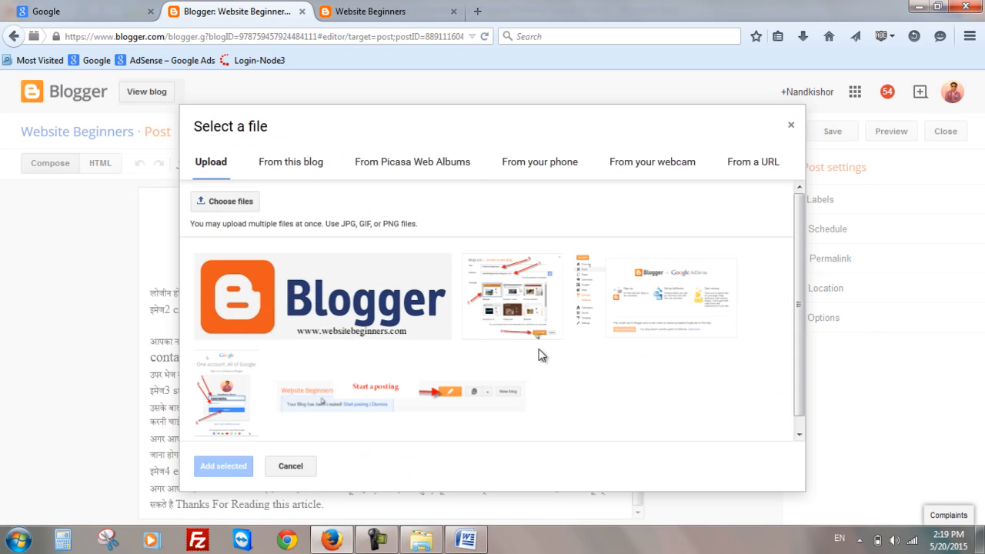
{"action": "left_click", "coordinate": [511, 322]}
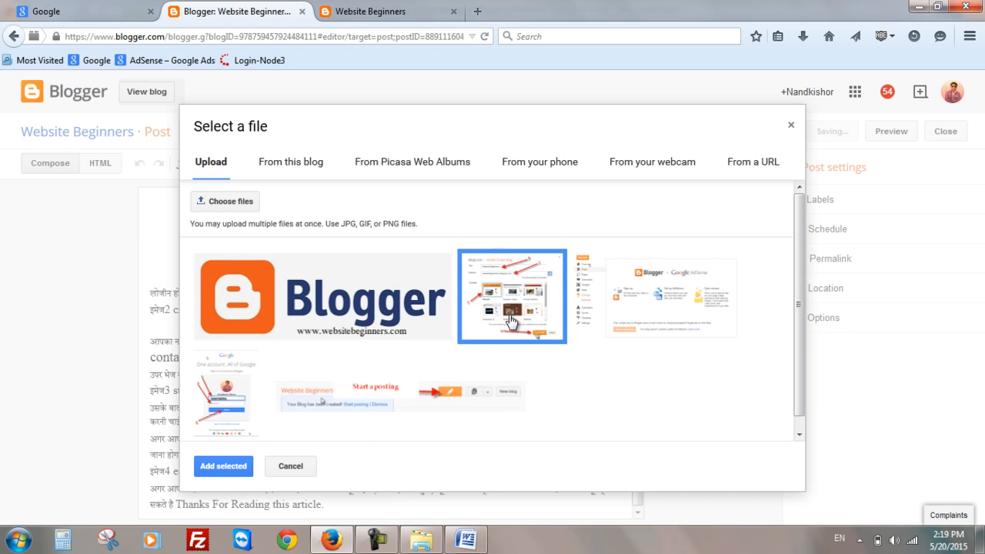
{"action": "left_click", "coordinate": [205, 469]}
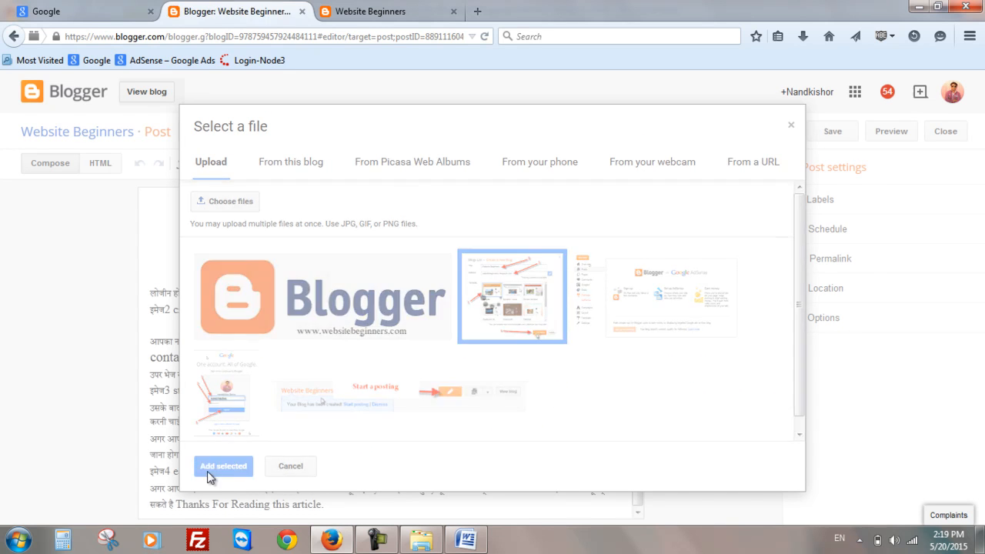
- Delete the leftover 'इमेज2 create a new blog' text line below the inserted screenshot
{"action": "scroll", "coordinate": [287, 455], "scroll_direction": "down", "scroll_amount": 2}
{"action": "scroll", "coordinate": [287, 455], "scroll_direction": "down", "scroll_amount": 1}
{"action": "left_click_drag", "start_coordinate": [260, 433], "coordinate": [163, 425]}
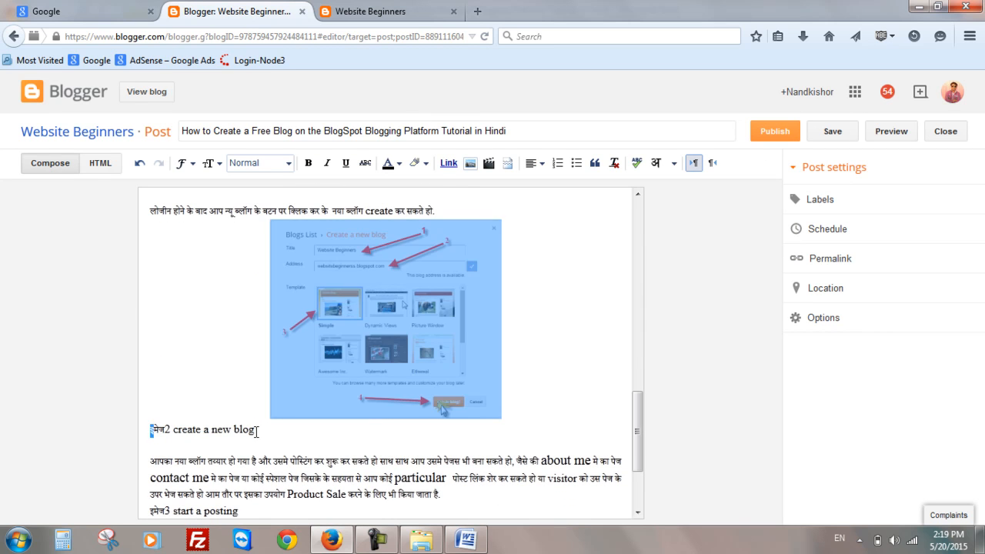
{"action": "left_click_drag", "start_coordinate": [256, 431], "coordinate": [146, 429]}
{"action": "key", "text": "BackSpace"}
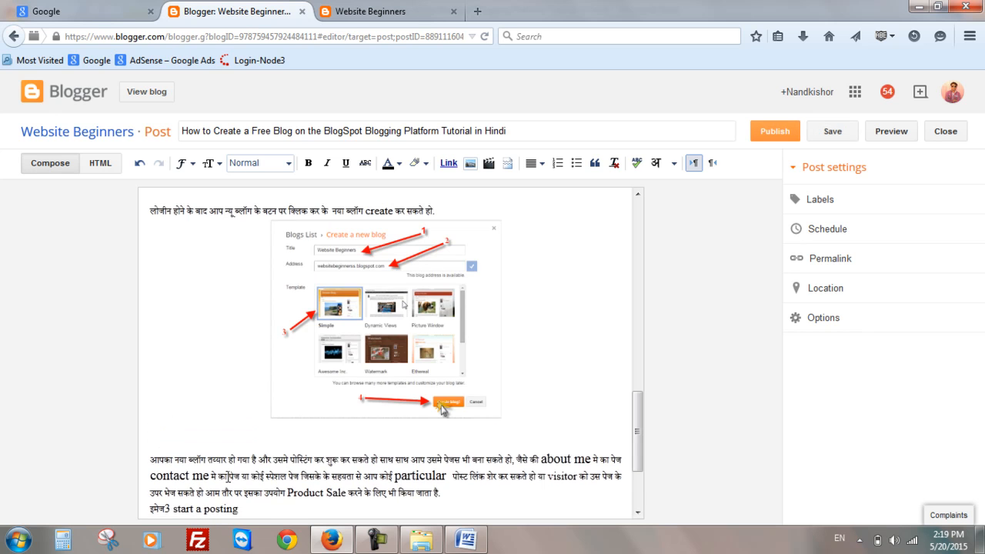
- Delete the 'इमेज3 start a posting' text line from the post
{"action": "scroll", "coordinate": [228, 473], "scroll_direction": "down", "scroll_amount": 3}
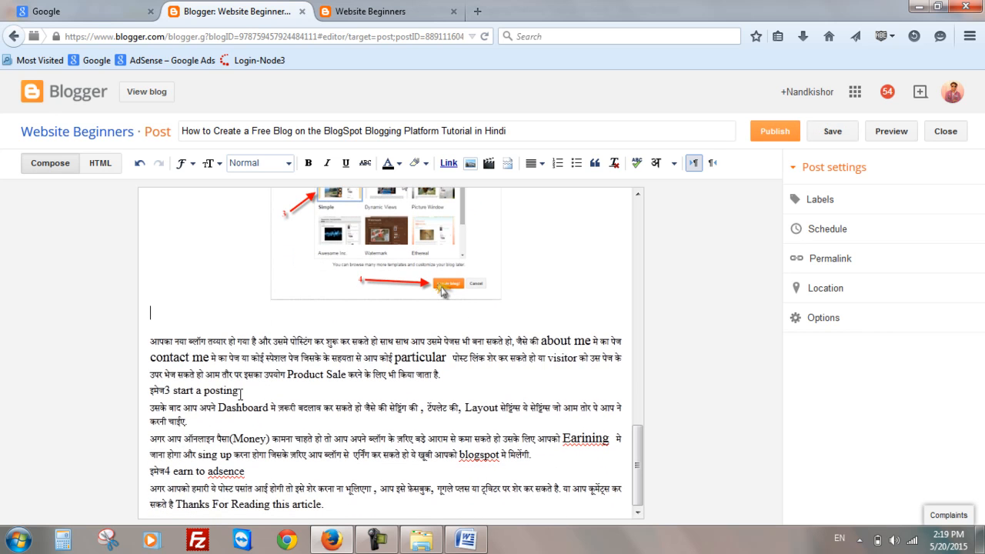
{"action": "left_click_drag", "start_coordinate": [240, 394], "coordinate": [148, 390]}
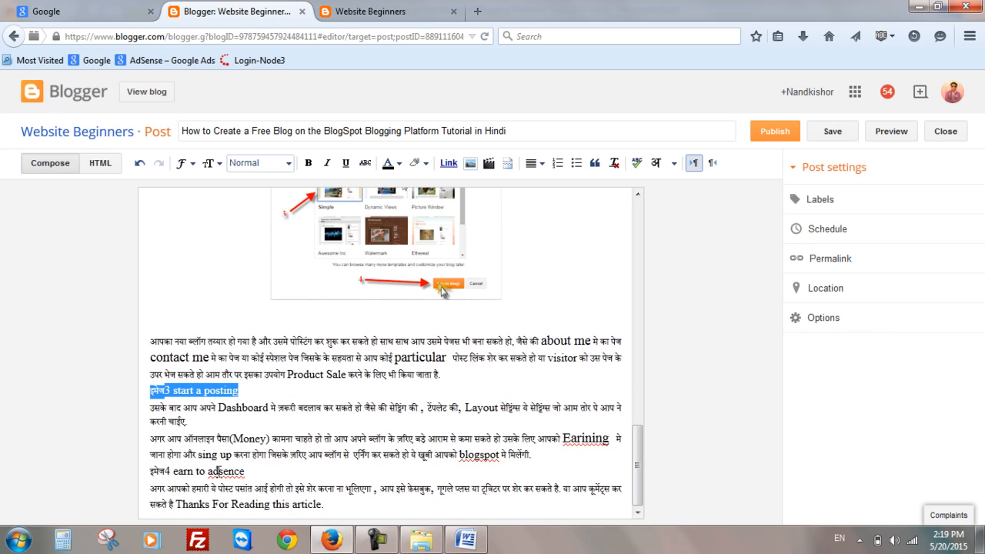
{"action": "key", "text": "BackSpace"}
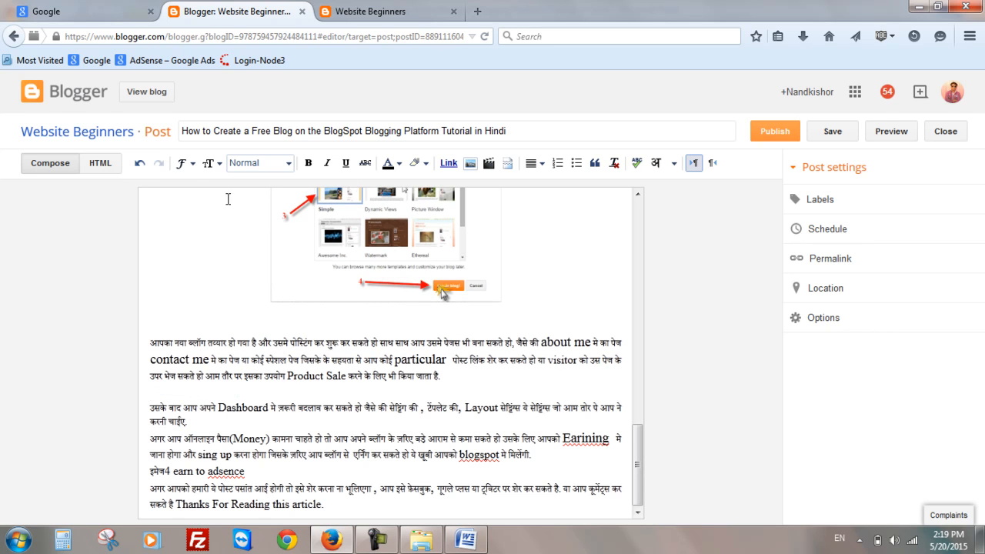
- Insert the start a posting screenshot where the 'इमेज3 start a posting' line was
{"action": "left_click", "coordinate": [477, 160]}
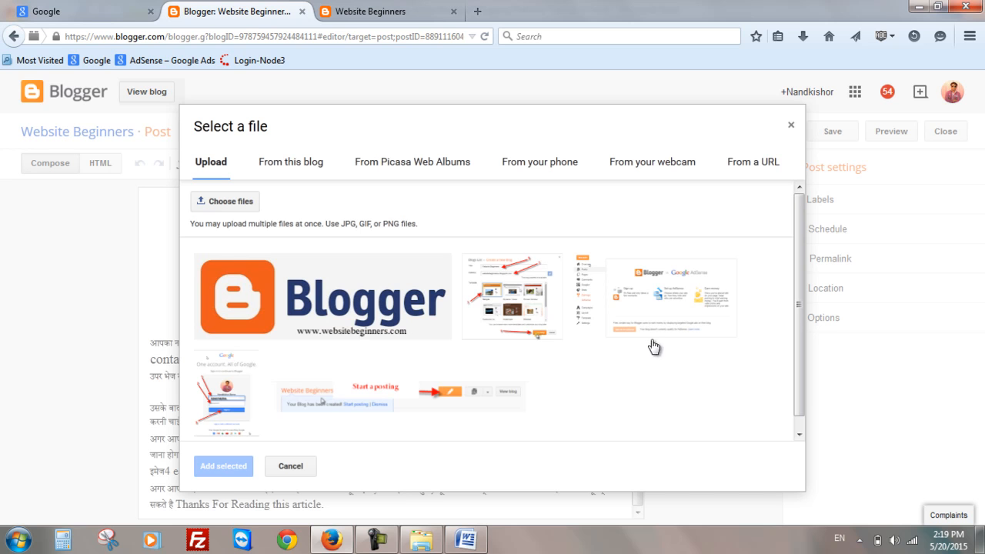
{"action": "left_click", "coordinate": [423, 401]}
{"action": "left_click", "coordinate": [223, 466]}
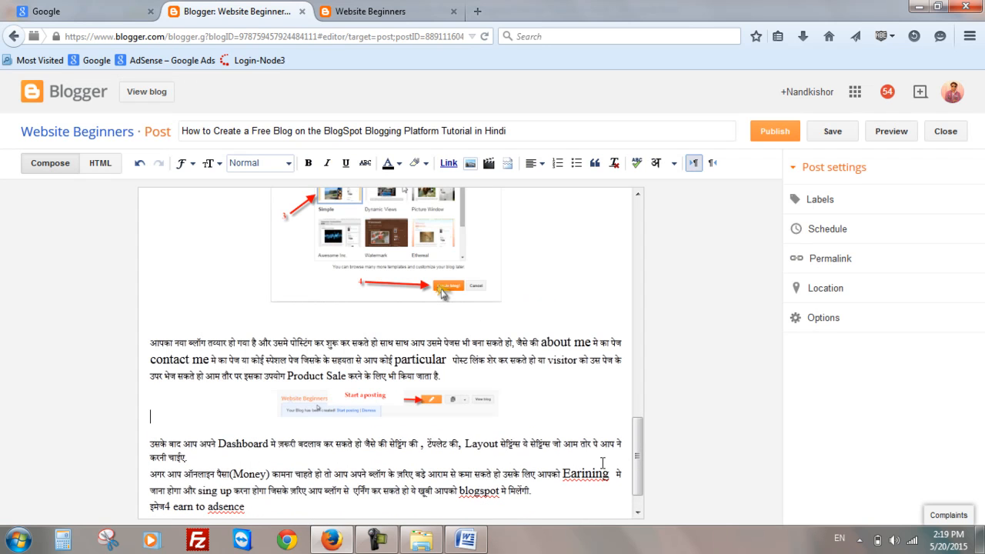
- Delete the 'इमेज4 earn to adsence' text line near the end of the post
{"action": "scroll", "coordinate": [637, 461], "scroll_direction": "down", "scroll_amount": 1}
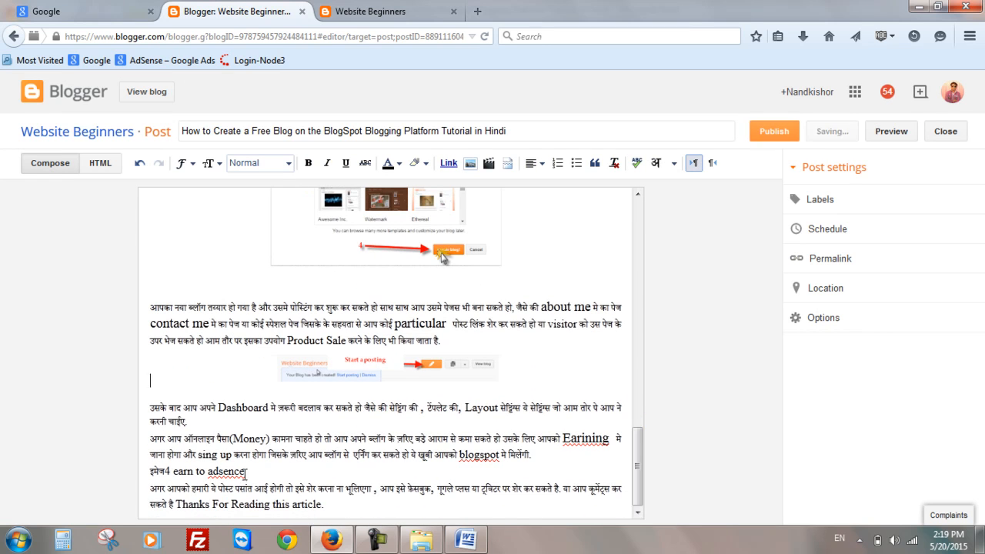
{"action": "left_click_drag", "start_coordinate": [246, 471], "coordinate": [126, 473]}
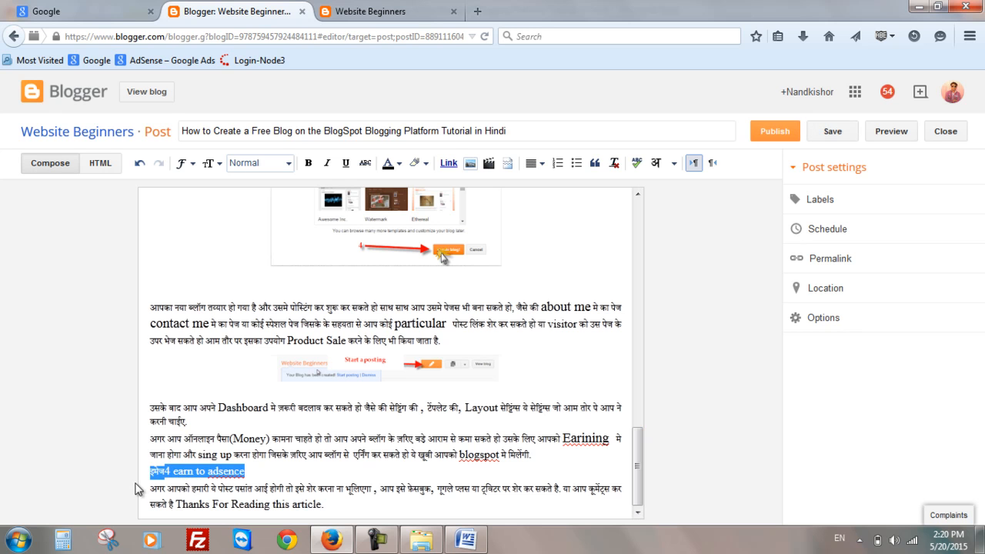
{"action": "key", "text": "Delete"}
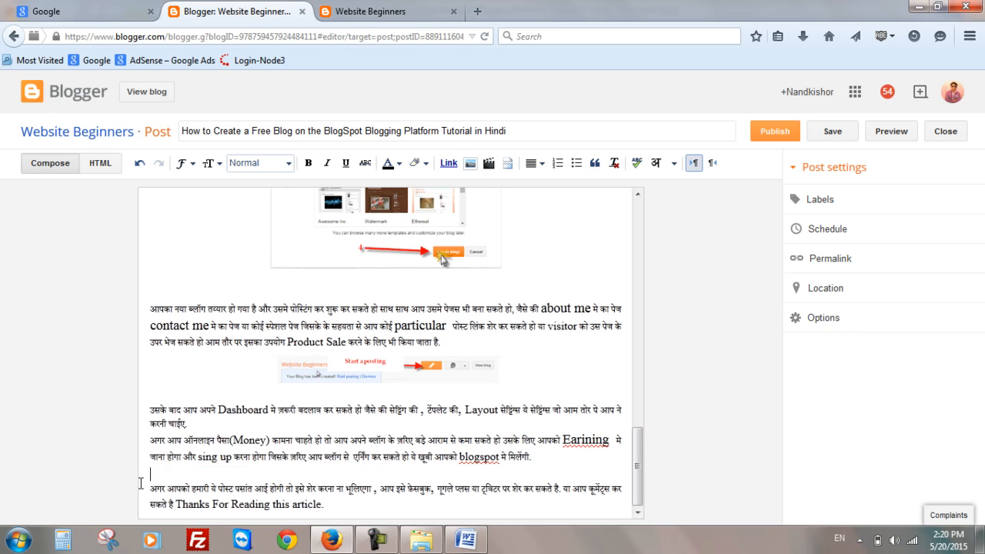
- Insert the Blogger AdSense screenshot where the 'इमेज4 earn to adsence' line was
{"action": "left_click", "coordinate": [469, 163]}
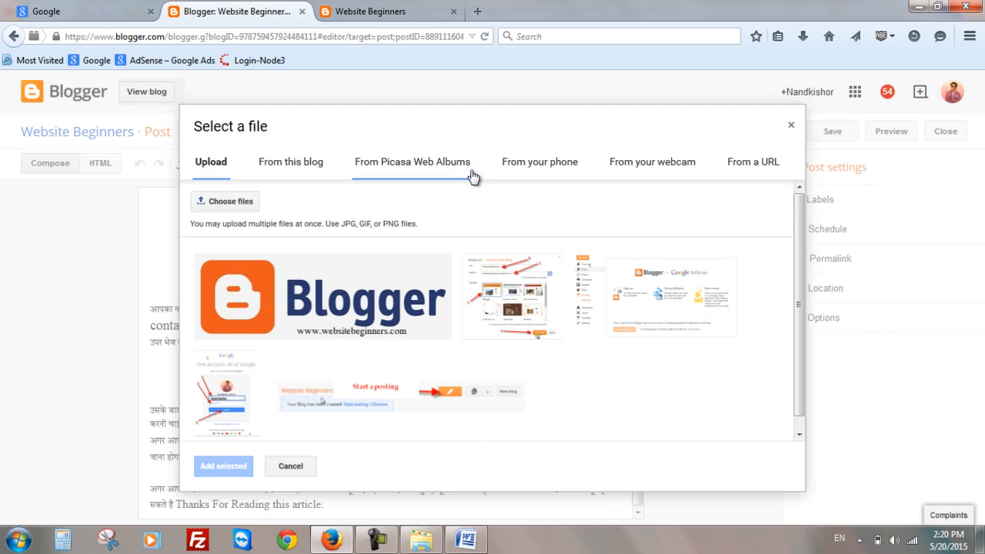
{"action": "left_click", "coordinate": [663, 305]}
{"action": "left_click", "coordinate": [209, 467]}
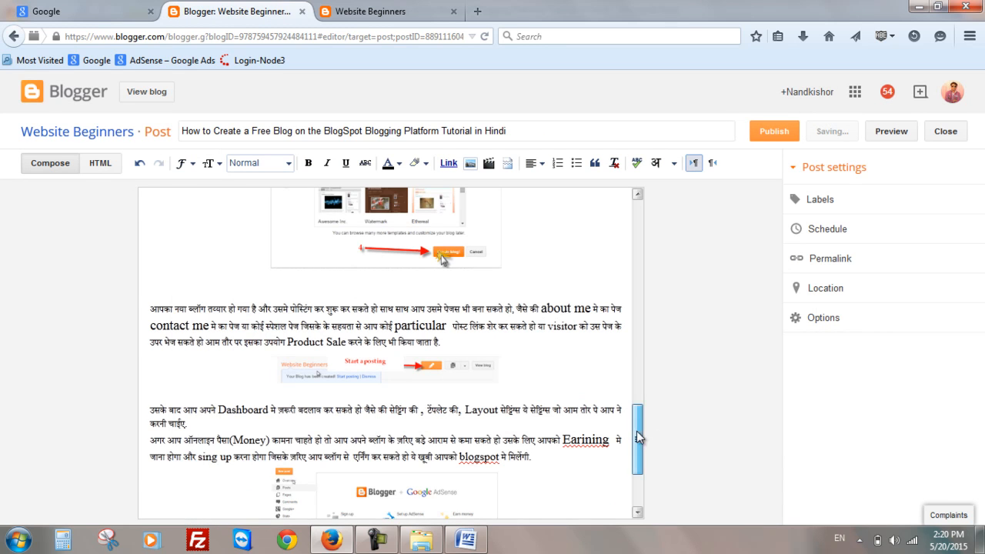
- Resize the Google sign-in screenshot in the post to Large
{"action": "scroll", "coordinate": [633, 436], "scroll_direction": "down", "scroll_amount": 3}
{"action": "scroll", "coordinate": [500, 419], "scroll_direction": "up", "scroll_amount": 15}
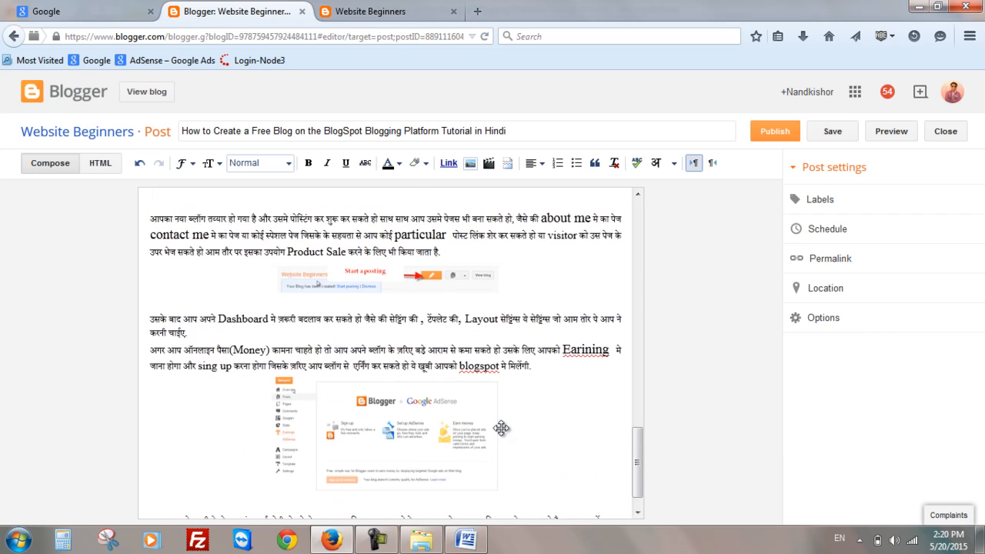
{"action": "scroll", "coordinate": [501, 428], "scroll_direction": "up", "scroll_amount": 3}
{"action": "scroll", "coordinate": [502, 427], "scroll_direction": "down", "scroll_amount": 12}
{"action": "left_click", "coordinate": [401, 304]}
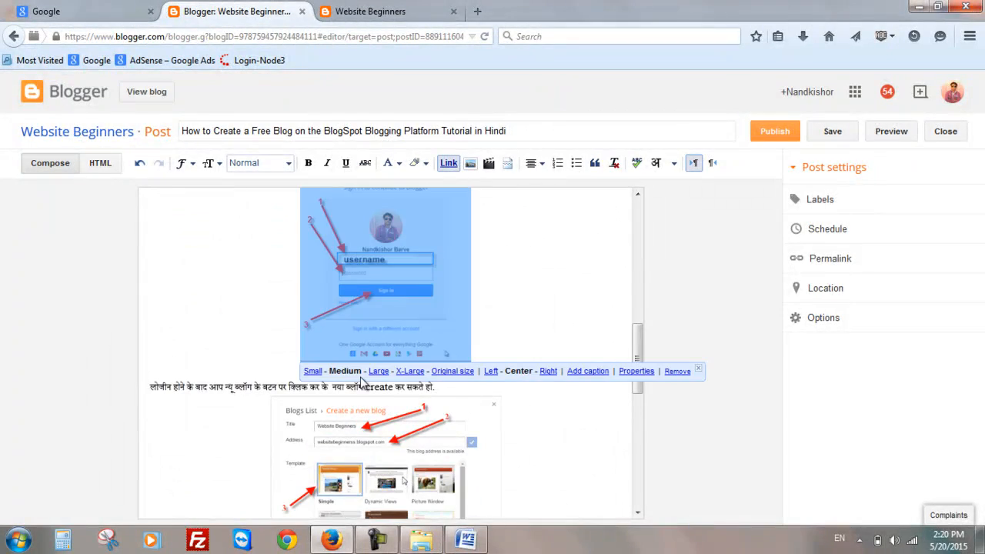
{"action": "left_click", "coordinate": [375, 372]}
{"action": "left_click", "coordinate": [495, 372]}
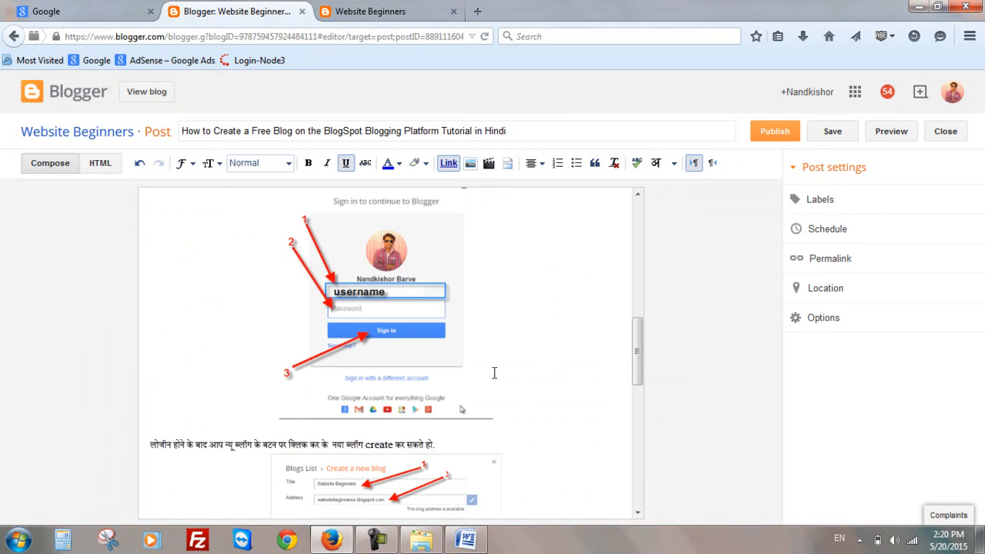
- Resize the create-a-new-blog screenshot to Large
{"action": "scroll", "coordinate": [412, 387], "scroll_direction": "down", "scroll_amount": 4}
{"action": "left_click", "coordinate": [374, 334]}
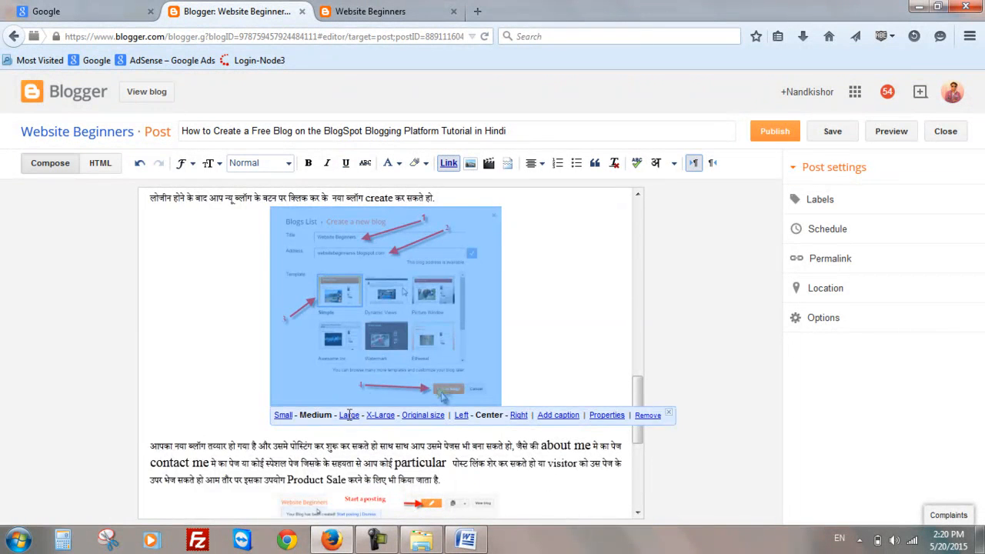
{"action": "left_click", "coordinate": [348, 416]}
- Resize the Blogger AdSense screenshot to Large
{"action": "scroll", "coordinate": [377, 396], "scroll_direction": "down", "scroll_amount": 4}
{"action": "left_click", "coordinate": [373, 394]}
{"action": "left_click", "coordinate": [350, 408]}
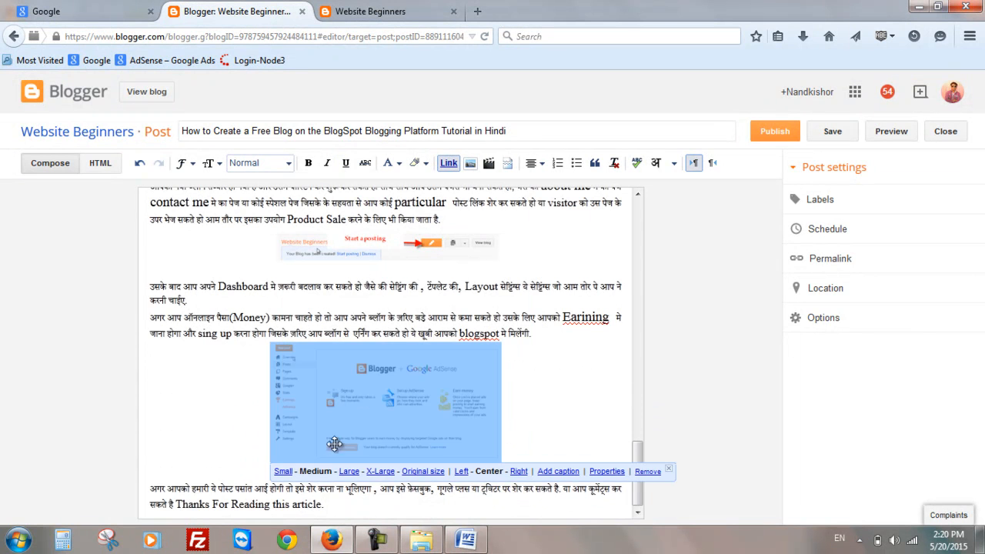
{"action": "left_click", "coordinate": [350, 472]}
- Resize the start a posting screenshot to Large
{"action": "scroll", "coordinate": [394, 444], "scroll_direction": "down", "scroll_amount": 1}
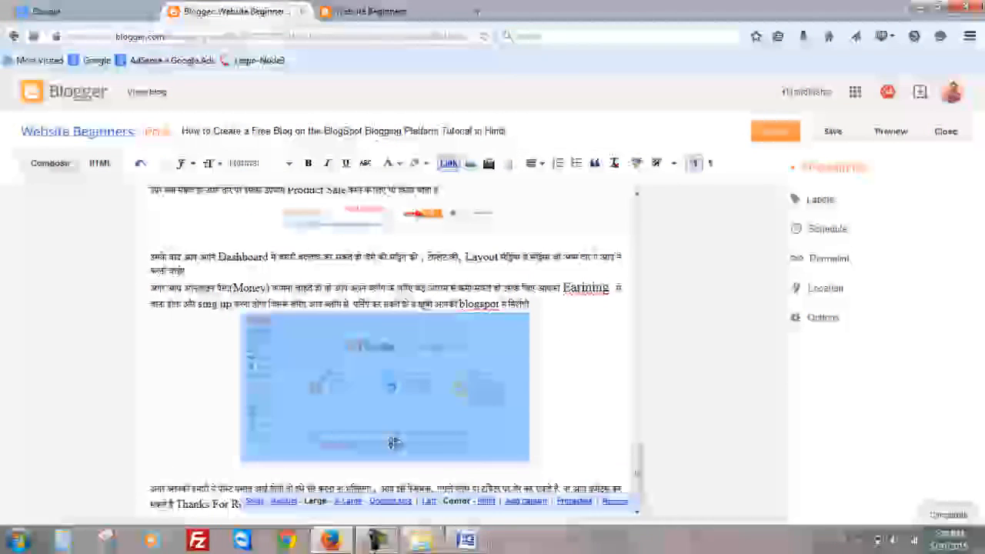
{"action": "scroll", "coordinate": [550, 452], "scroll_direction": "up", "scroll_amount": 10}
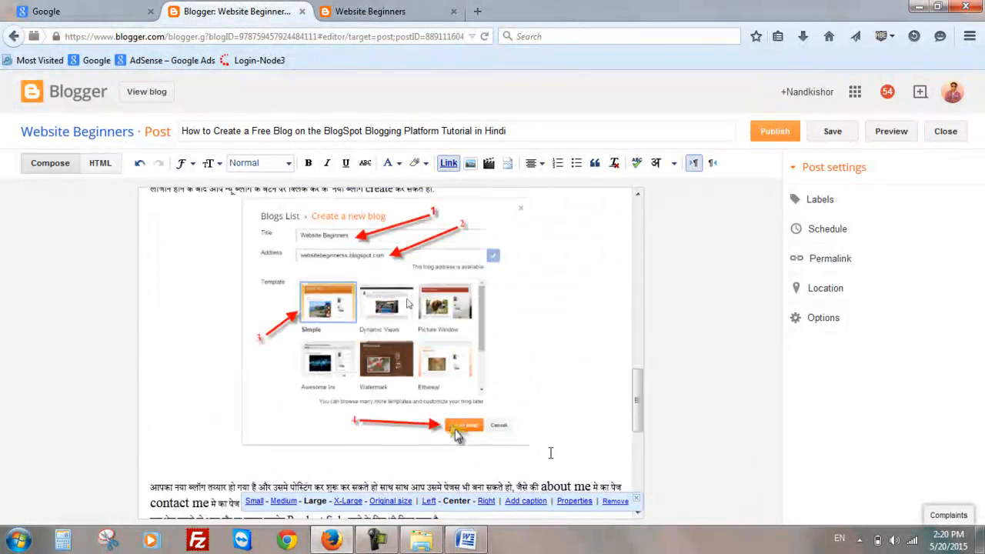
{"action": "scroll", "coordinate": [550, 452], "scroll_direction": "down", "scroll_amount": 6}
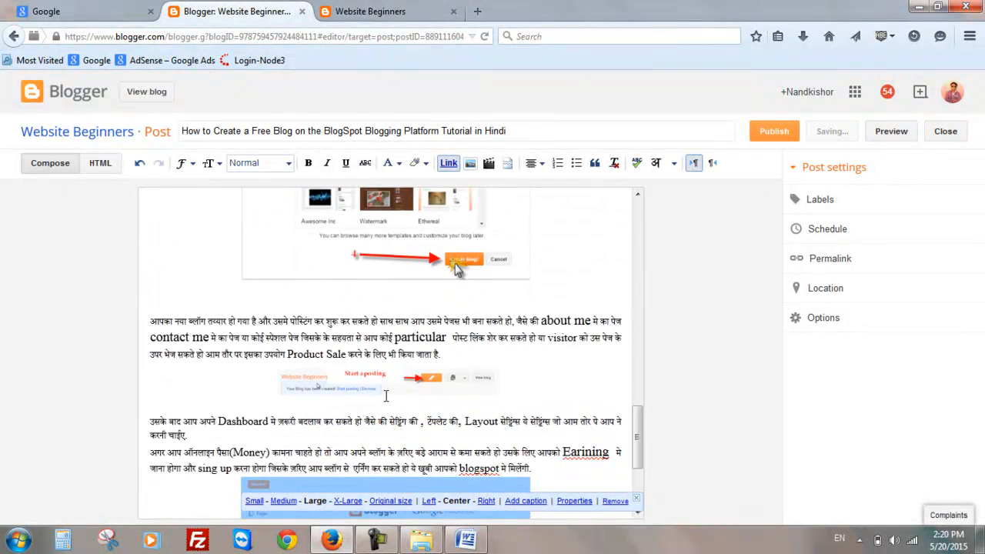
{"action": "left_click", "coordinate": [388, 387]}
{"action": "left_click", "coordinate": [347, 408]}
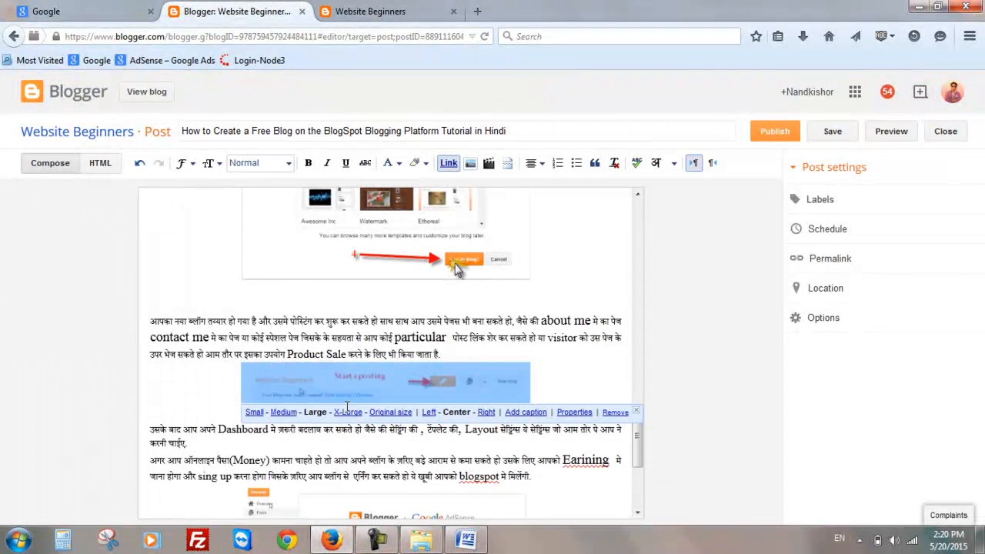
{"action": "left_click", "coordinate": [672, 422]}
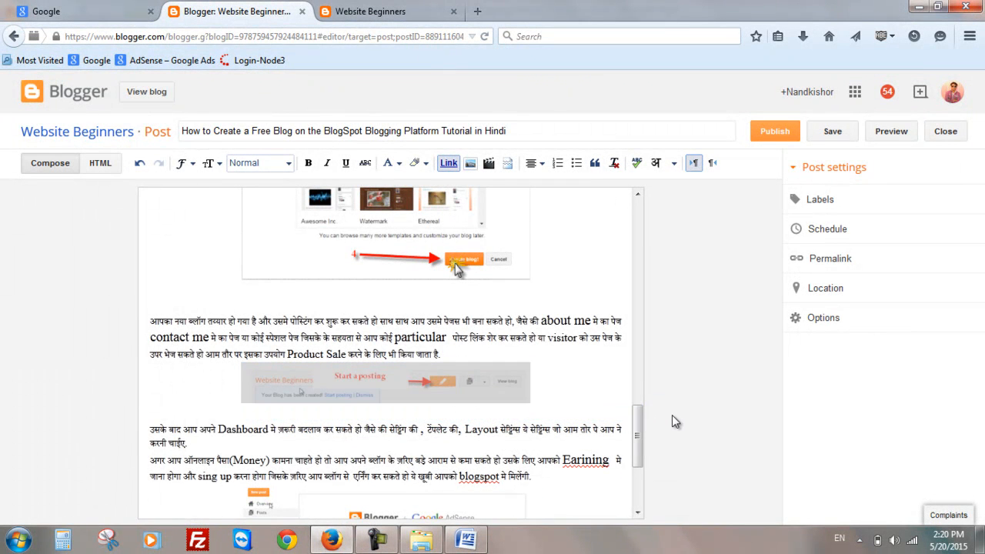
{"action": "left_click", "coordinate": [320, 397]}
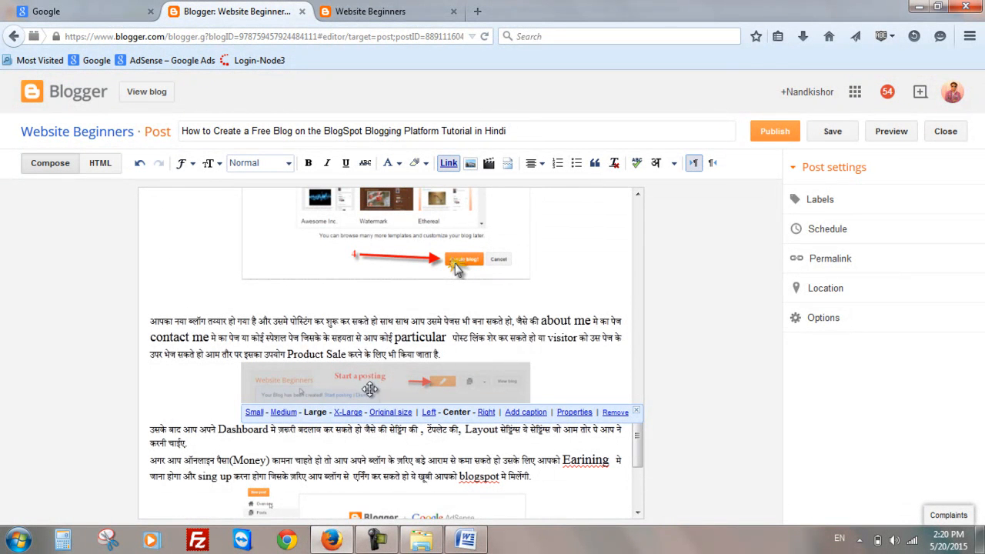
- Add a caption under the start a posting screenshot and clear its placeholder caption text
{"action": "left_click", "coordinate": [524, 412]}
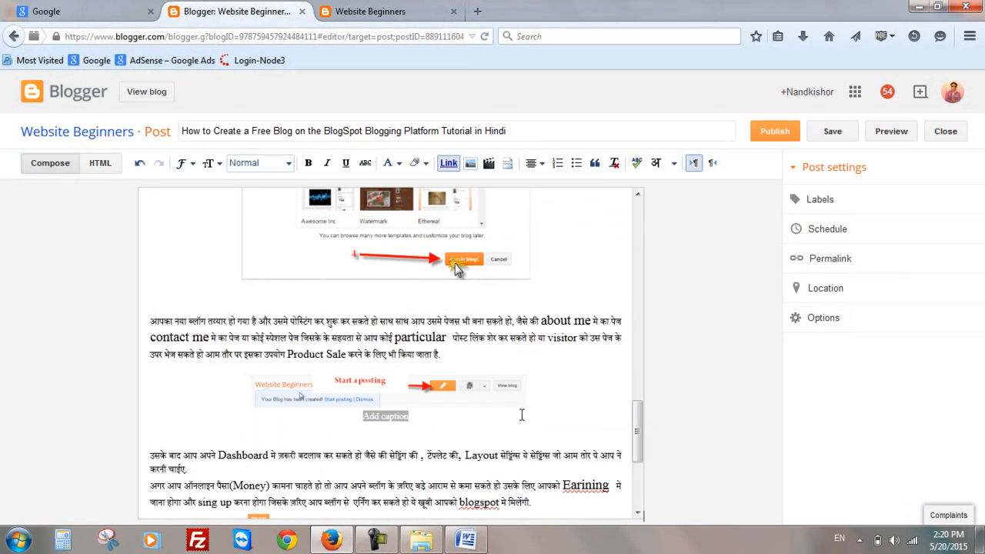
{"action": "left_click", "coordinate": [398, 423]}
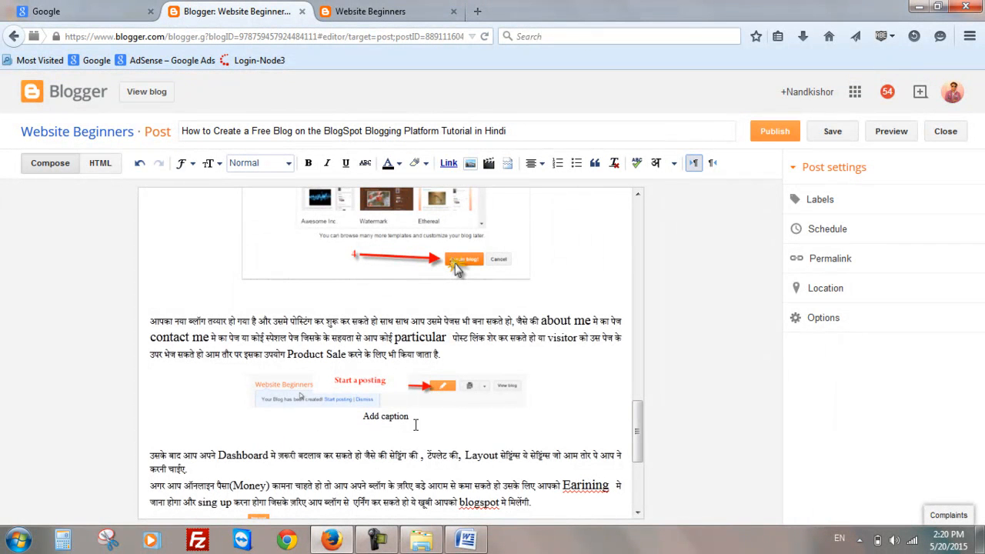
{"action": "left_click_drag", "start_coordinate": [410, 416], "coordinate": [363, 416]}
{"action": "key", "text": "Delete"}
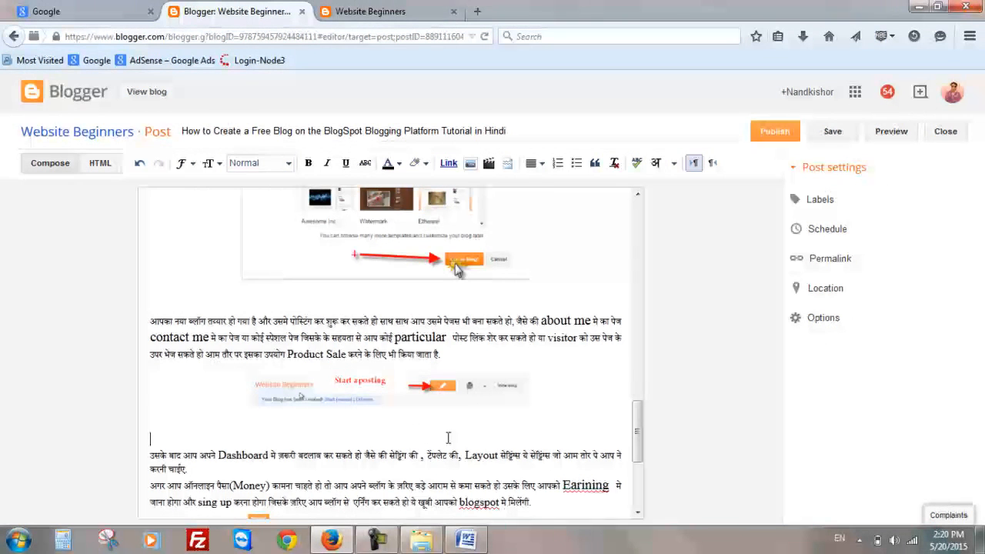
- Add the labels blogspot and blogger to the post
{"action": "scroll", "coordinate": [447, 437], "scroll_direction": "up", "scroll_amount": 5}
{"action": "scroll", "coordinate": [447, 436], "scroll_direction": "up", "scroll_amount": 2}
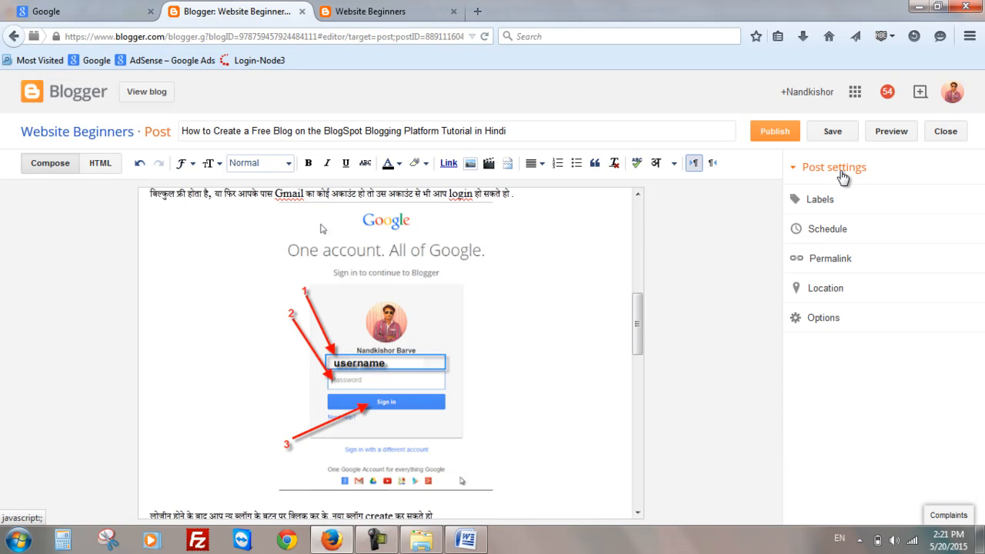
{"action": "left_click", "coordinate": [820, 201]}
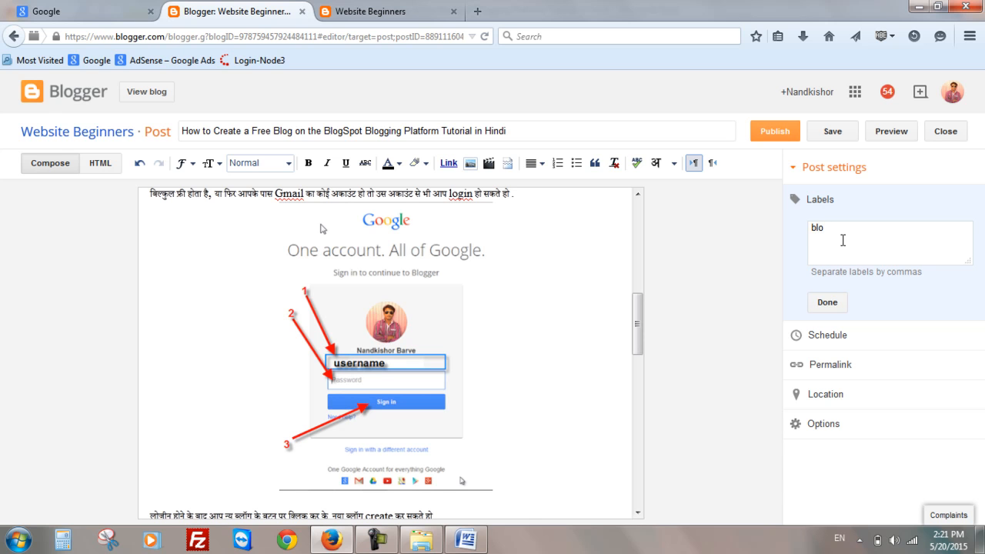
{"action": "type", "text": "pot,blogger"}
{"action": "left_click", "coordinate": [825, 304]}
- Review the post's schedule, permalink, location and options settings, keeping the schedule automatic
{"action": "left_click", "coordinate": [828, 241]}
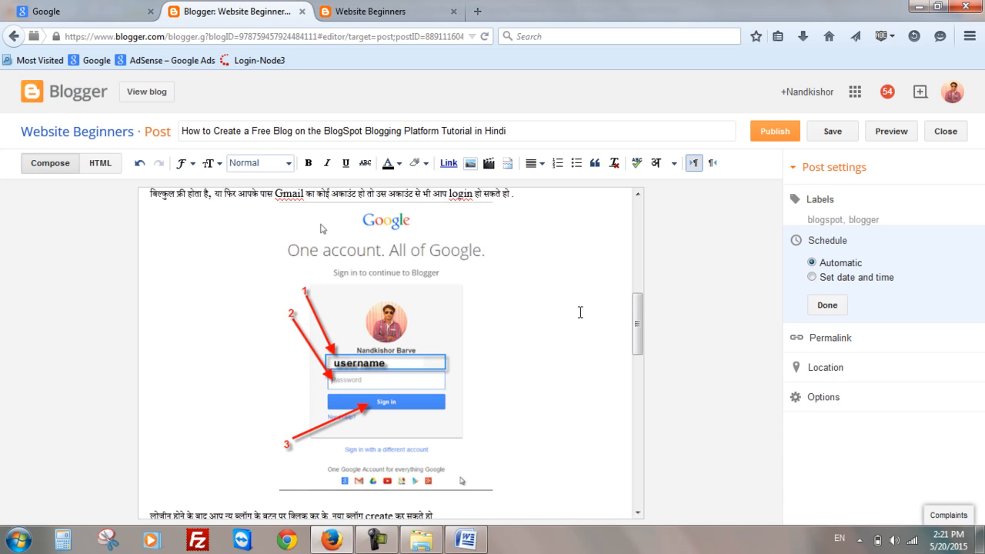
{"action": "left_click", "coordinate": [811, 277]}
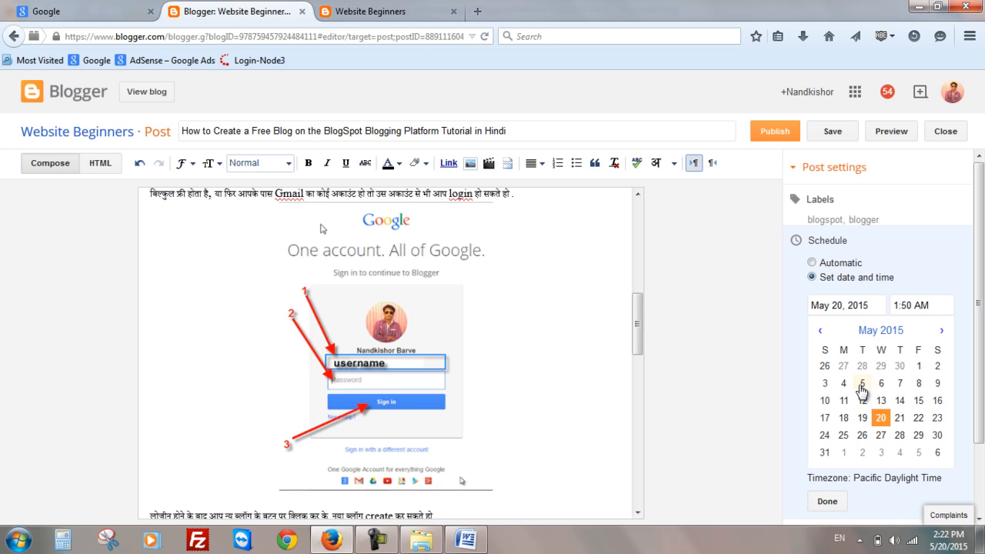
{"action": "left_click", "coordinate": [811, 263]}
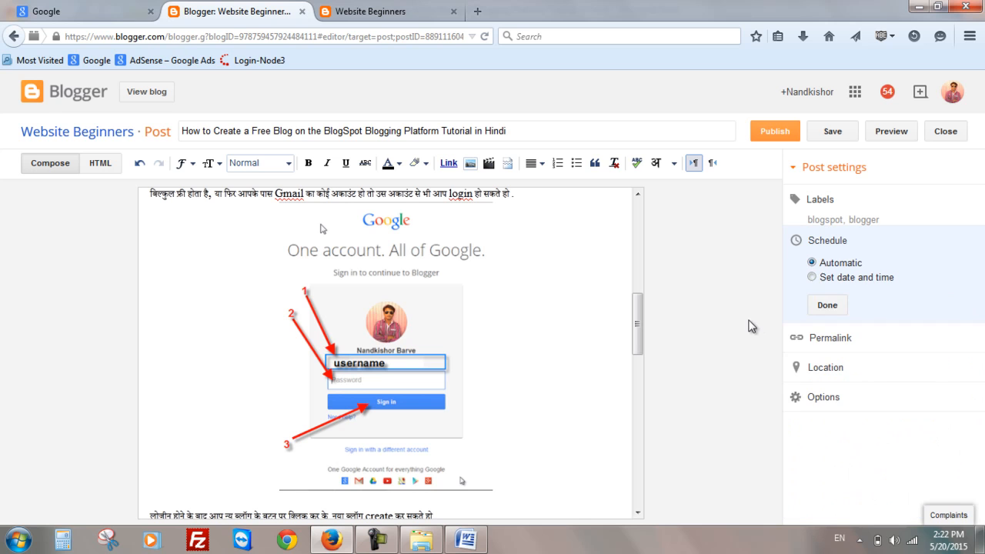
{"action": "left_click", "coordinate": [837, 306]}
{"action": "left_click", "coordinate": [823, 271]}
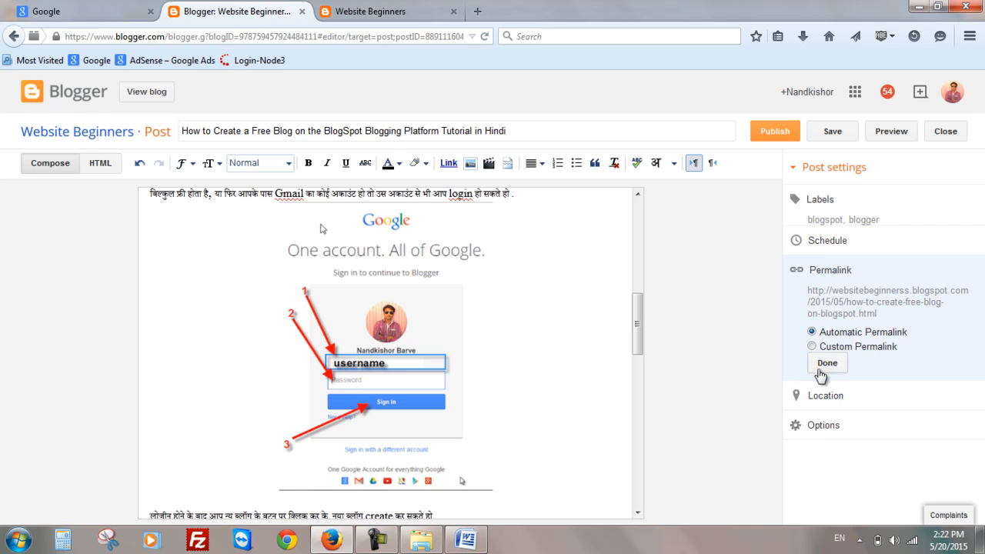
{"action": "left_click", "coordinate": [820, 367]}
{"action": "left_click", "coordinate": [817, 308]}
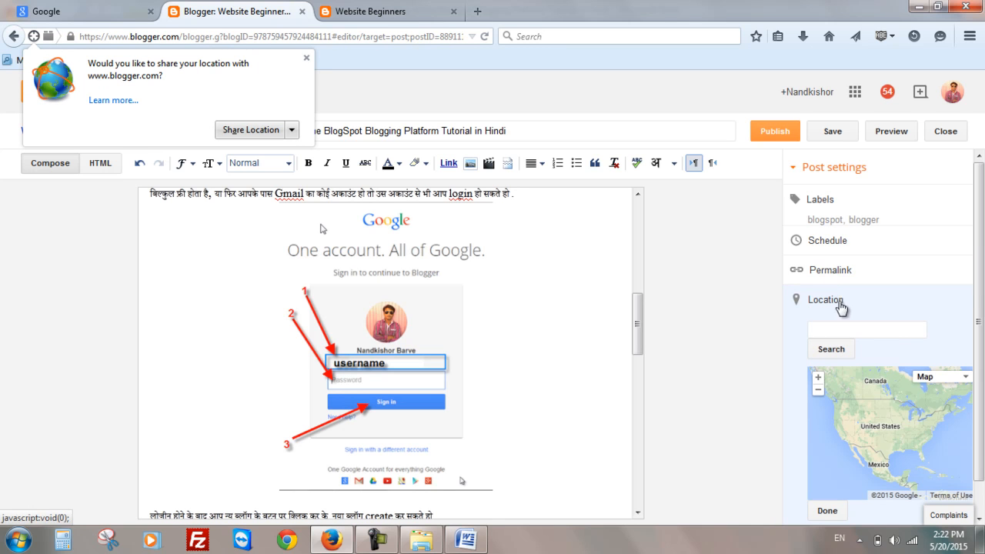
{"action": "left_click", "coordinate": [827, 511]}
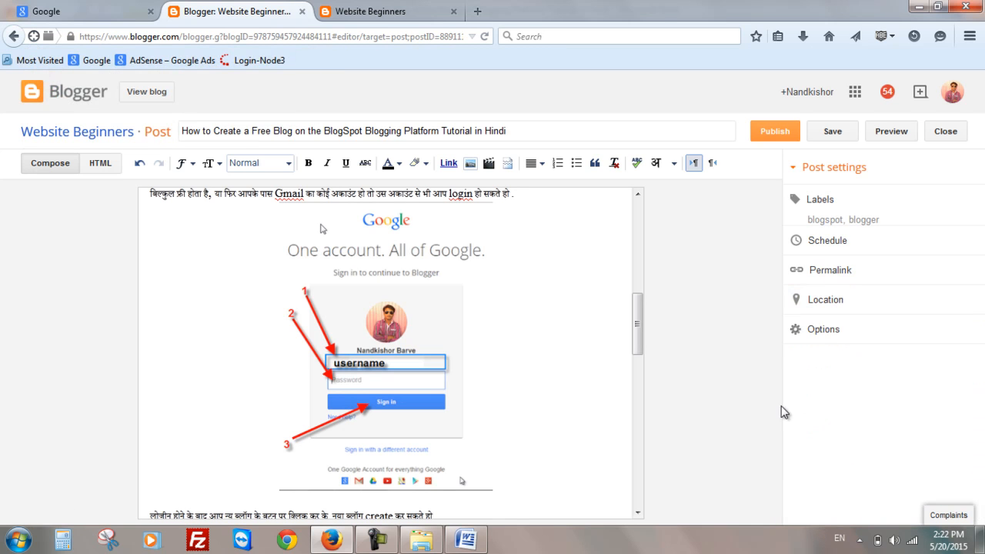
{"action": "left_click", "coordinate": [825, 338]}
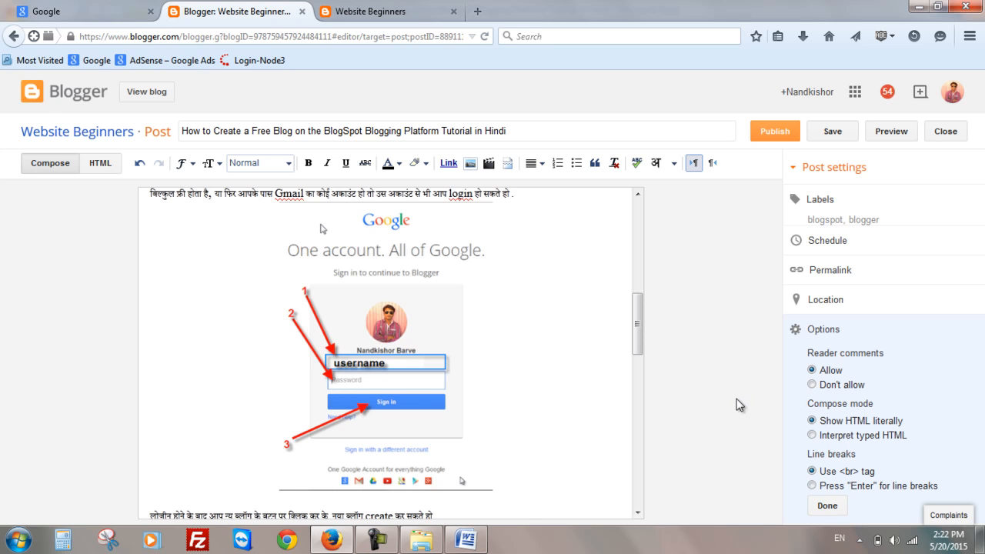
{"action": "left_click", "coordinate": [828, 507]}
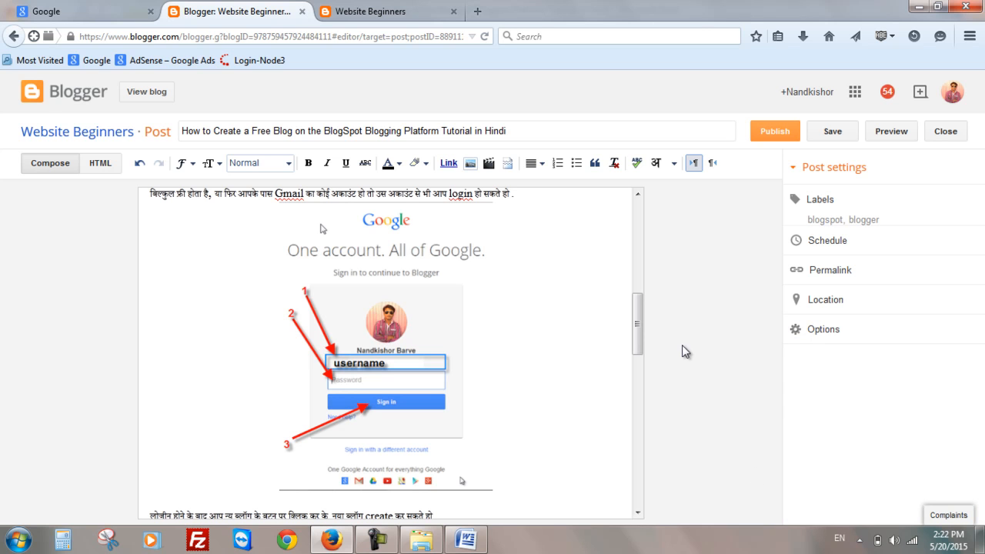
- Publish the post and share it publicly on Google+
{"action": "left_click_drag", "start_coordinate": [638, 327], "coordinate": [658, 228]}
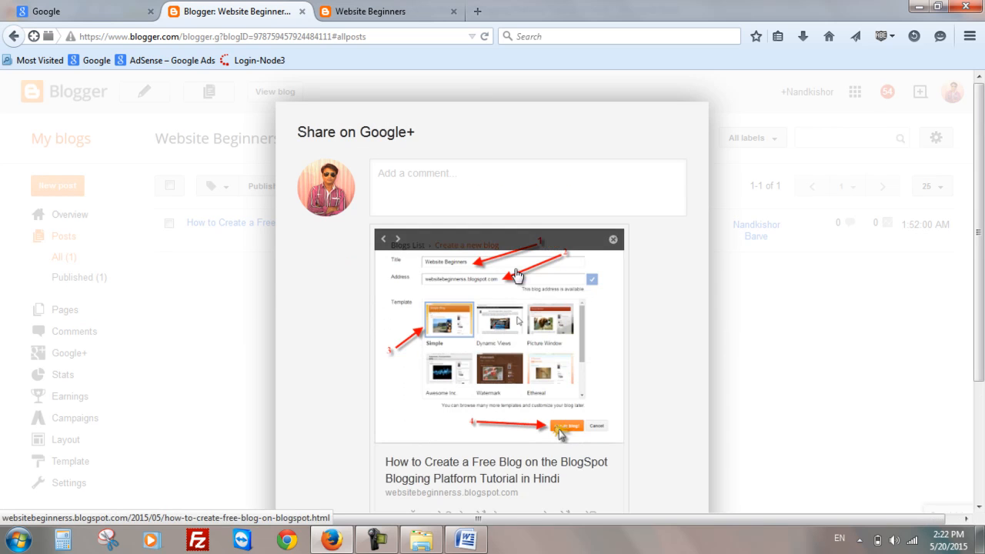
{"action": "scroll", "coordinate": [637, 208], "scroll_direction": "down", "scroll_amount": 2}
{"action": "scroll", "coordinate": [637, 207], "scroll_direction": "down", "scroll_amount": 3}
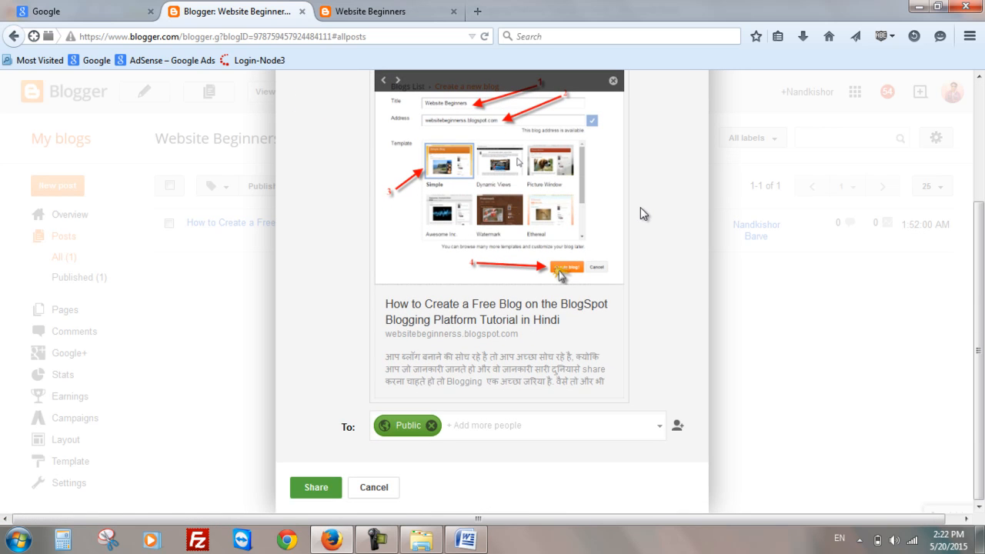
{"action": "left_click", "coordinate": [326, 487]}
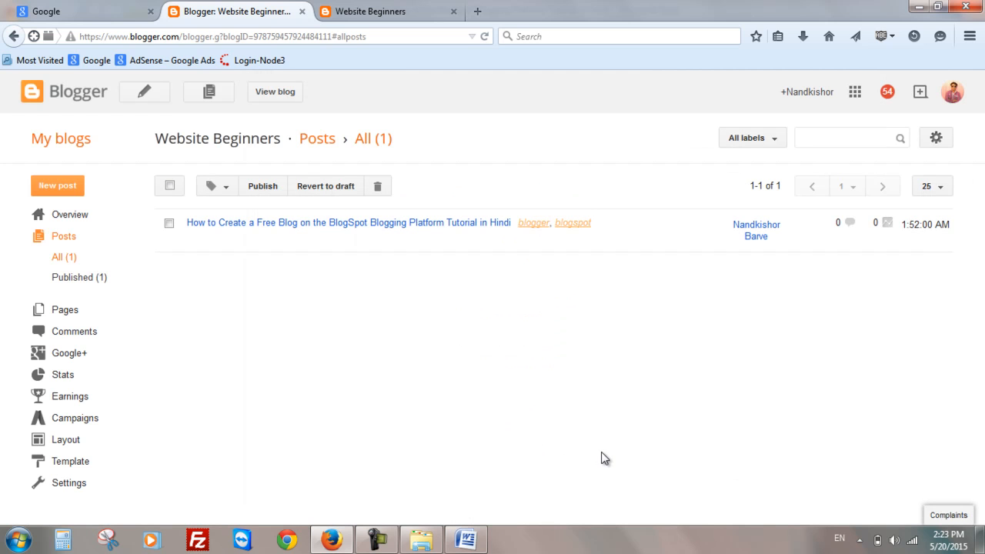
- Switch to the blog tab and reload it to view the published post
{"action": "mouse_move", "coordinate": [418, 227]}
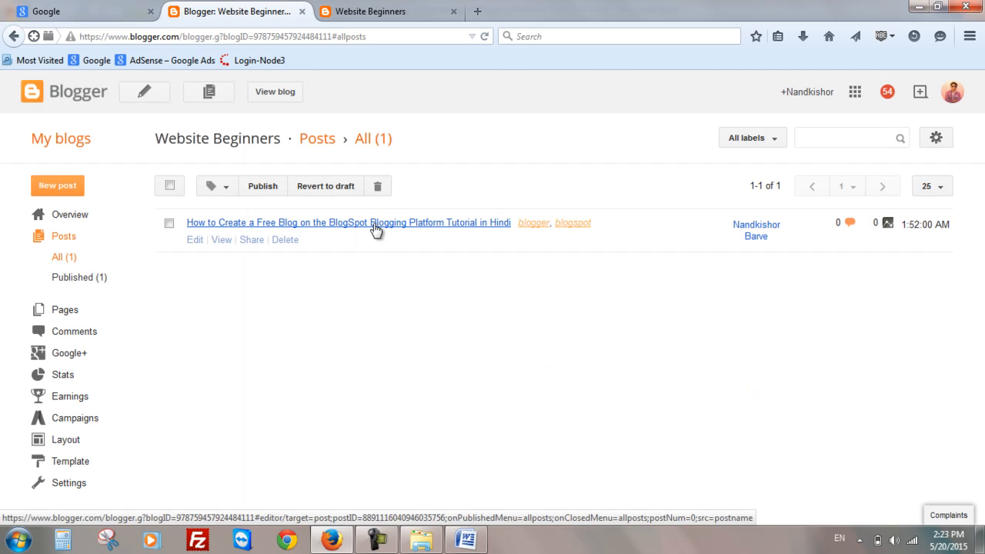
{"action": "left_click", "coordinate": [352, 36]}
{"action": "left_click", "coordinate": [362, 15]}
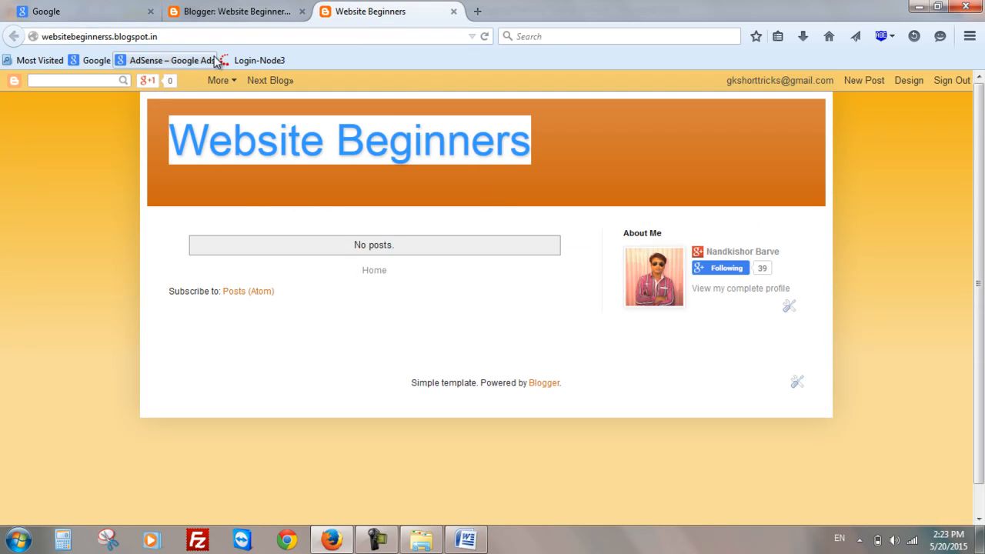
{"action": "left_click", "coordinate": [488, 32]}
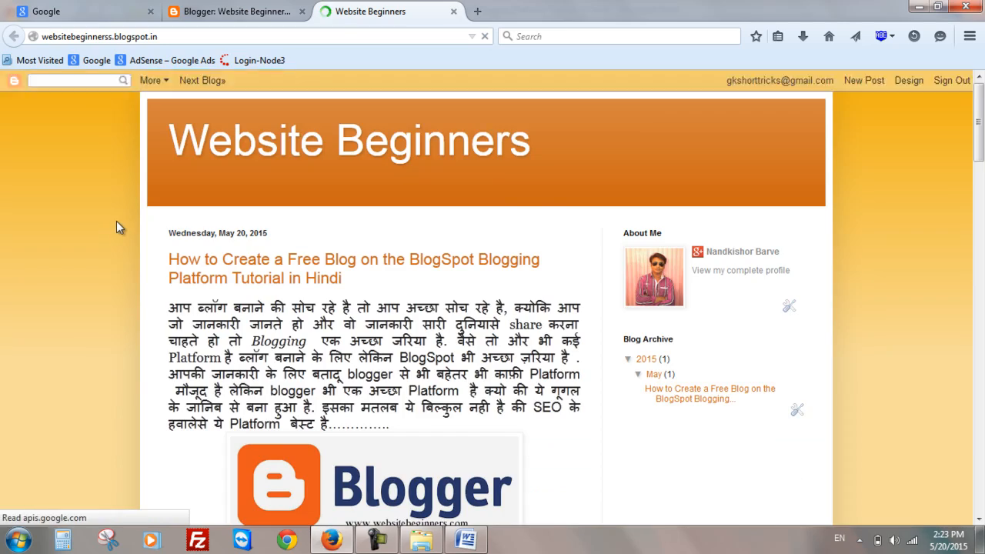
{"action": "scroll", "coordinate": [116, 221], "scroll_direction": "down", "scroll_amount": 15}
{"action": "scroll", "coordinate": [260, 332], "scroll_direction": "down", "scroll_amount": 20}
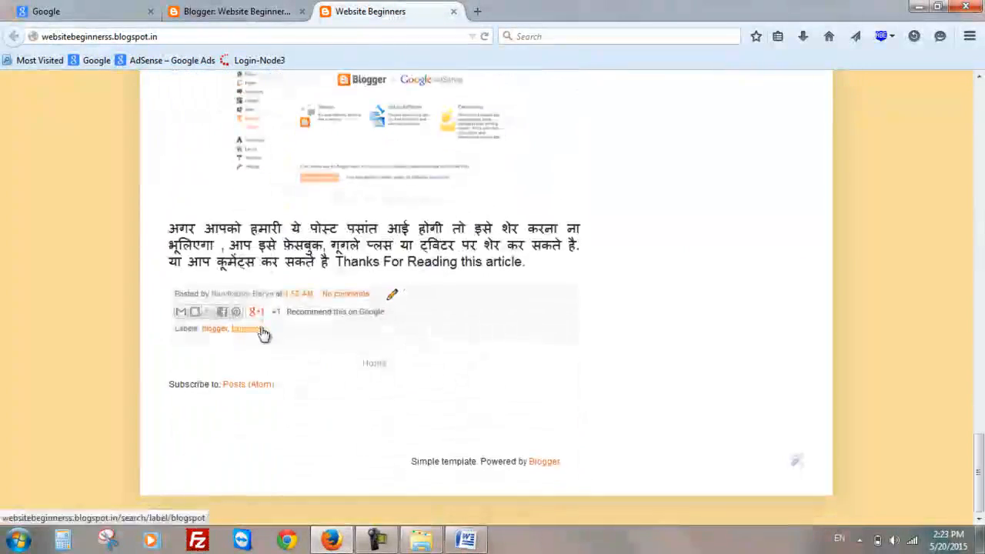
- Edit the post to insert a jump break after the first paragraph and update it
{"action": "left_click", "coordinate": [271, 11]}
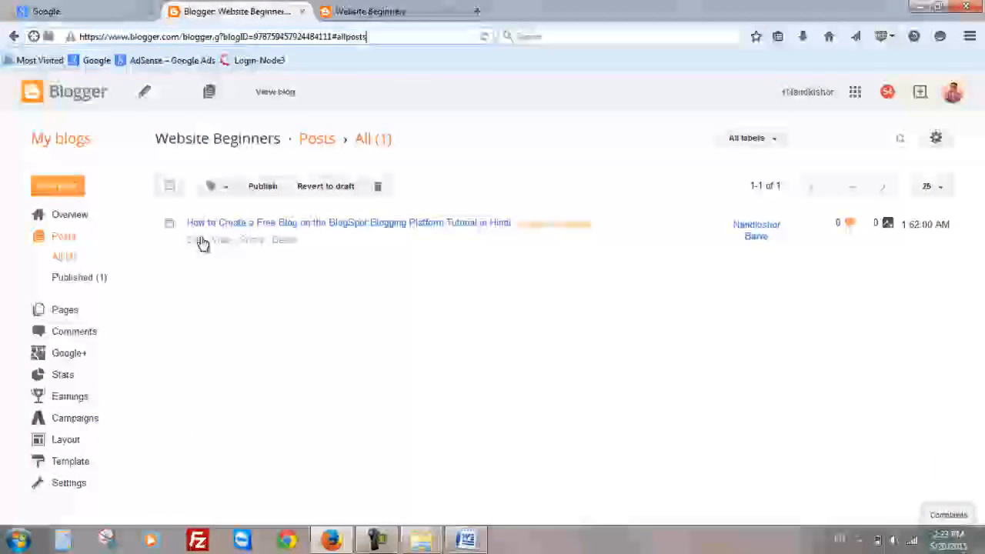
{"action": "left_click", "coordinate": [198, 240]}
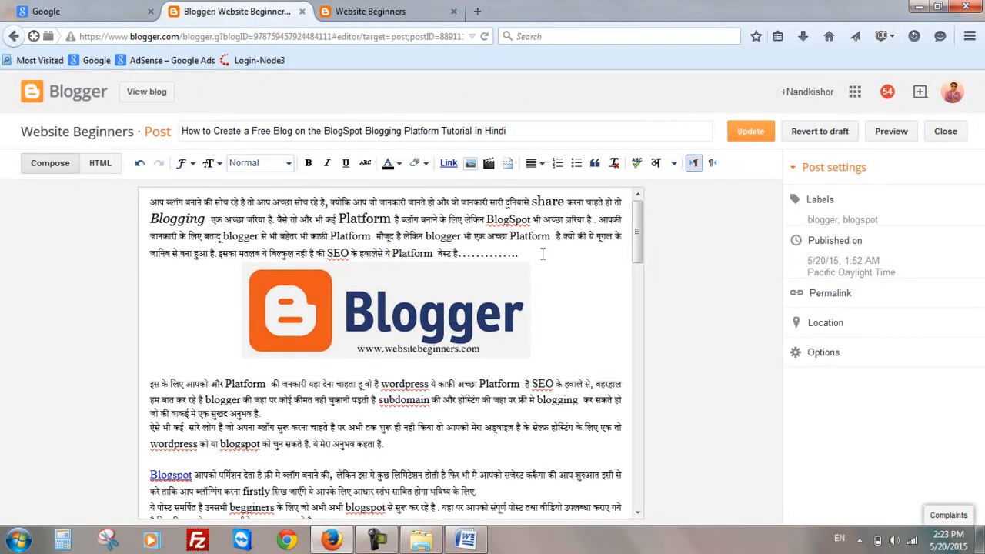
{"action": "key", "text": "Return"}
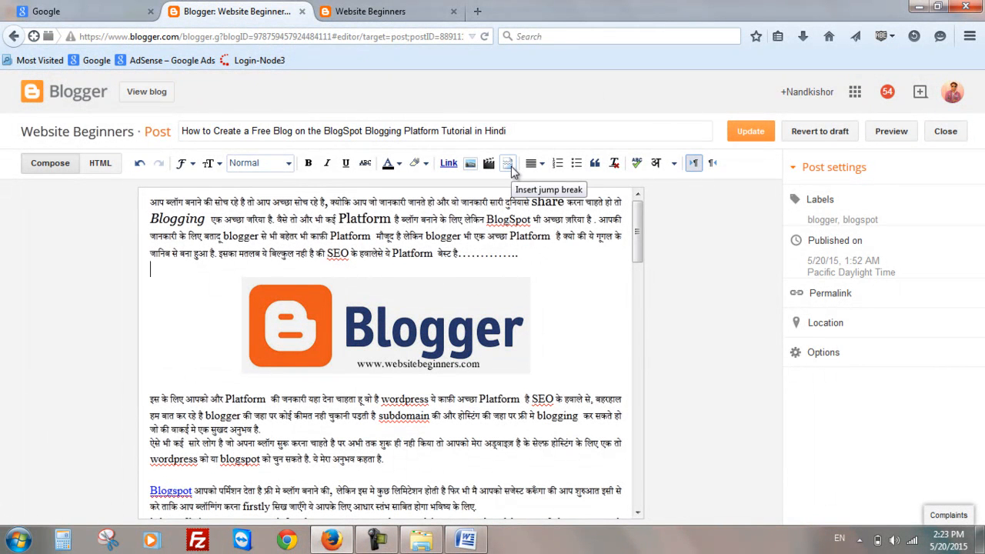
{"action": "left_click", "coordinate": [511, 168]}
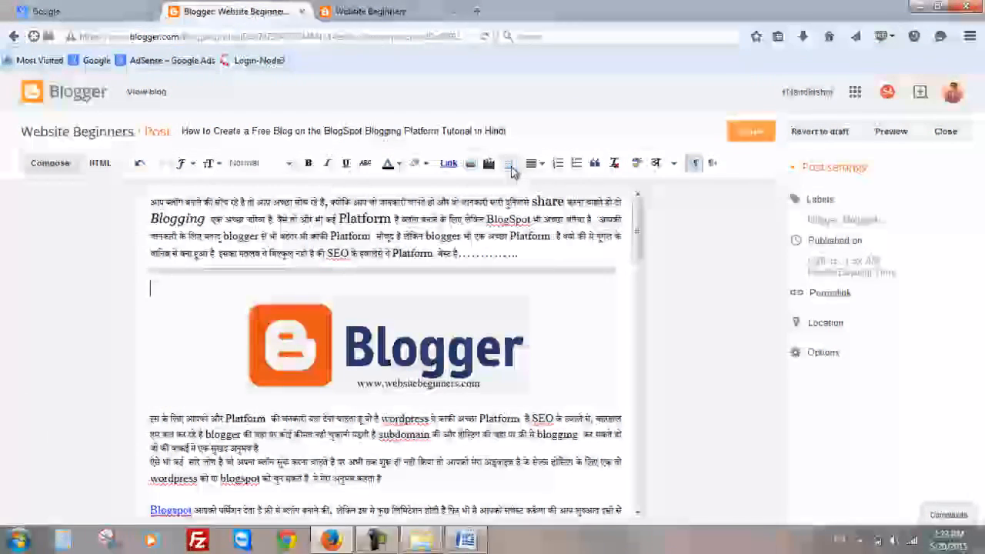
{"action": "left_click", "coordinate": [744, 140]}
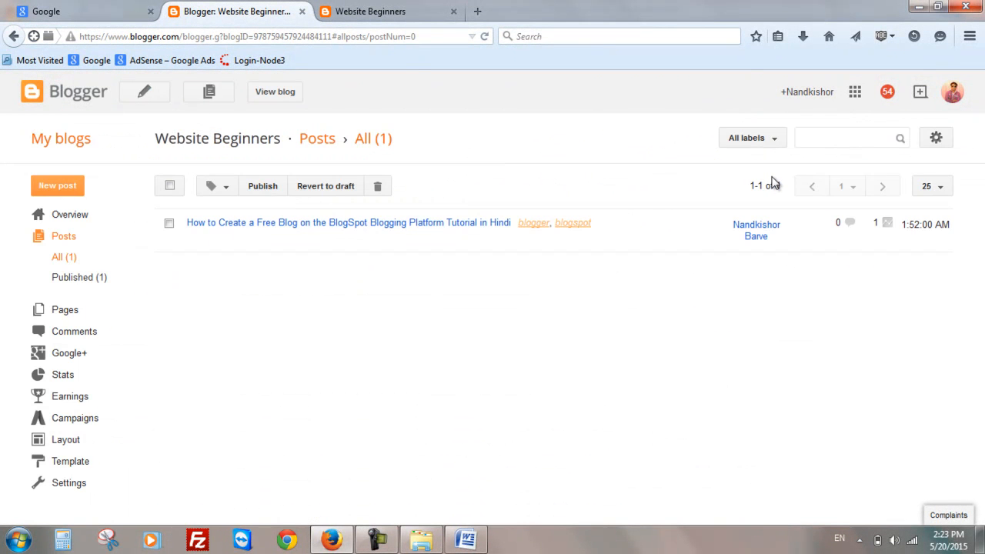
- View the blog's home page and open the post's Read more link
{"action": "left_click", "coordinate": [284, 93]}
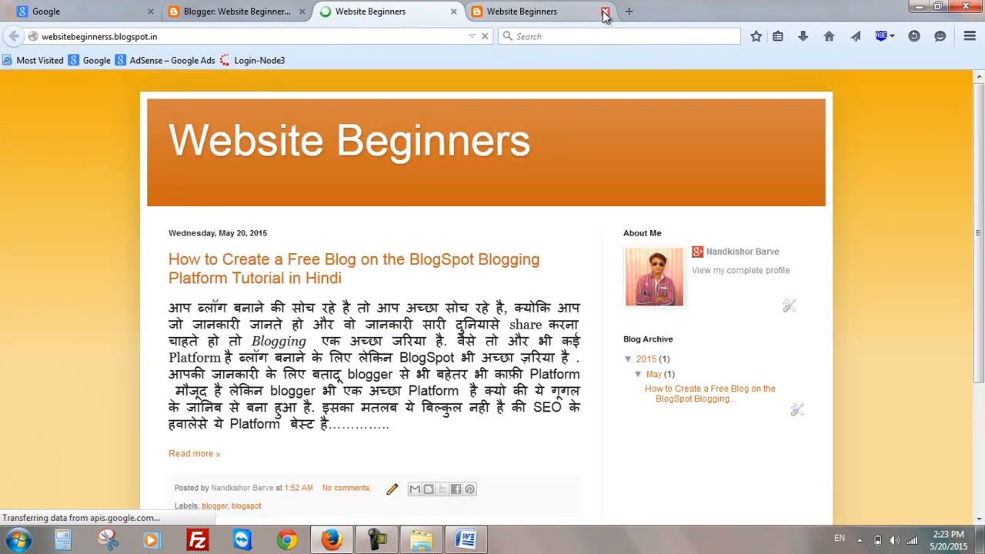
{"action": "left_click", "coordinate": [604, 12]}
{"action": "scroll", "coordinate": [65, 278], "scroll_direction": "down", "scroll_amount": 1}
{"action": "scroll", "coordinate": [65, 273], "scroll_direction": "down", "scroll_amount": 3}
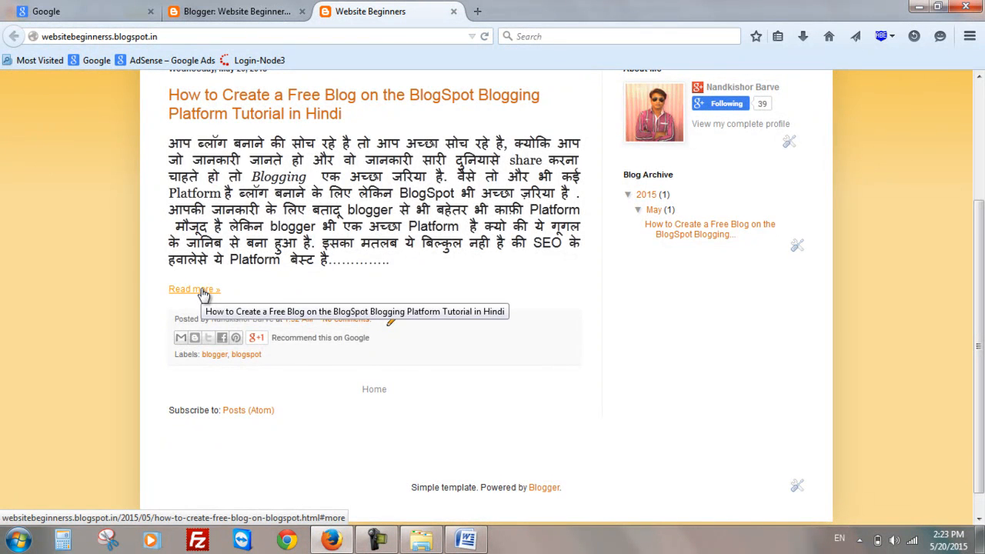
{"action": "scroll", "coordinate": [204, 294], "scroll_direction": "up", "scroll_amount": 4}
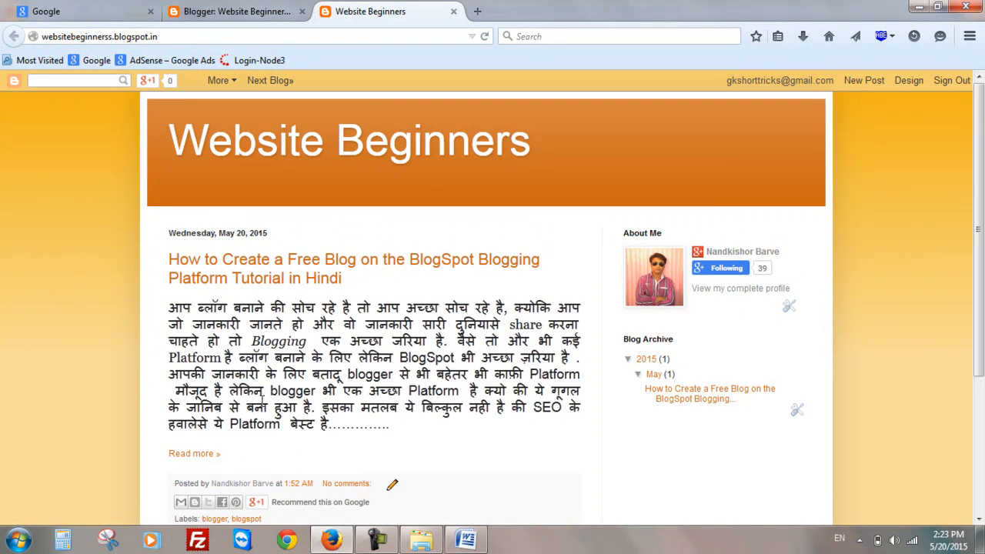
{"action": "left_click", "coordinate": [194, 454]}
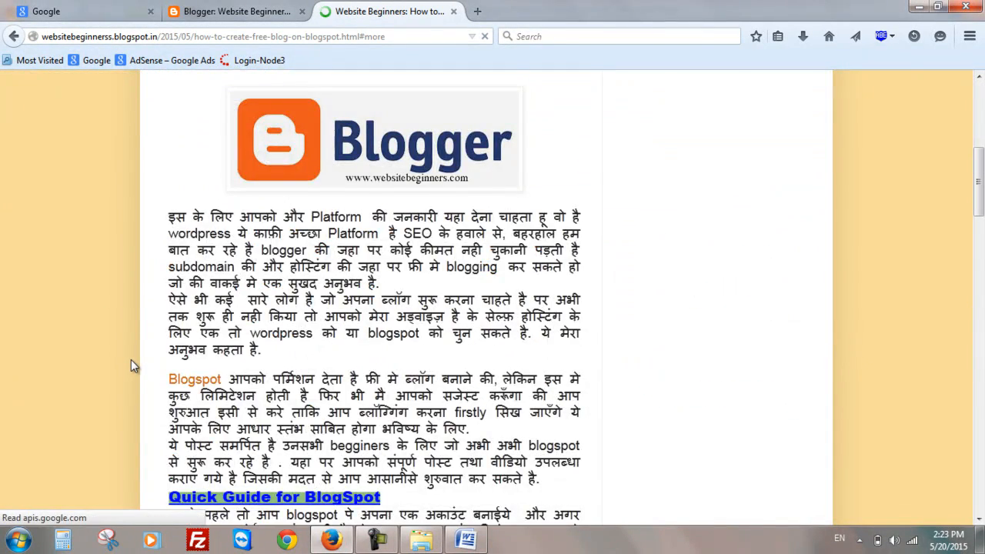
- Scroll through the full post page to review its content and comment section
{"action": "scroll", "coordinate": [131, 360], "scroll_direction": "down", "scroll_amount": 3}
{"action": "scroll", "coordinate": [130, 359], "scroll_direction": "down", "scroll_amount": 15}
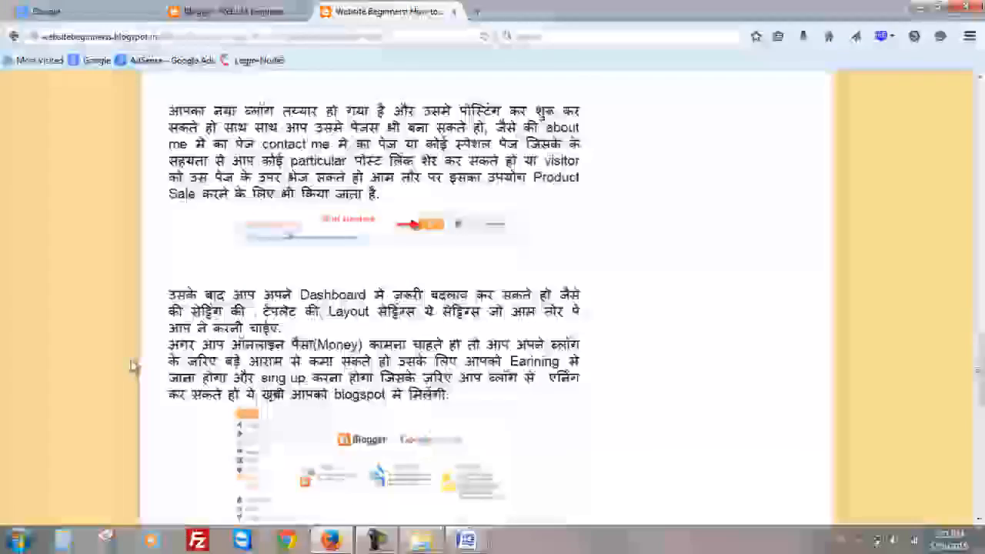
{"action": "scroll", "coordinate": [132, 359], "scroll_direction": "down", "scroll_amount": 3}
{"action": "scroll", "coordinate": [132, 359], "scroll_direction": "up", "scroll_amount": 9}
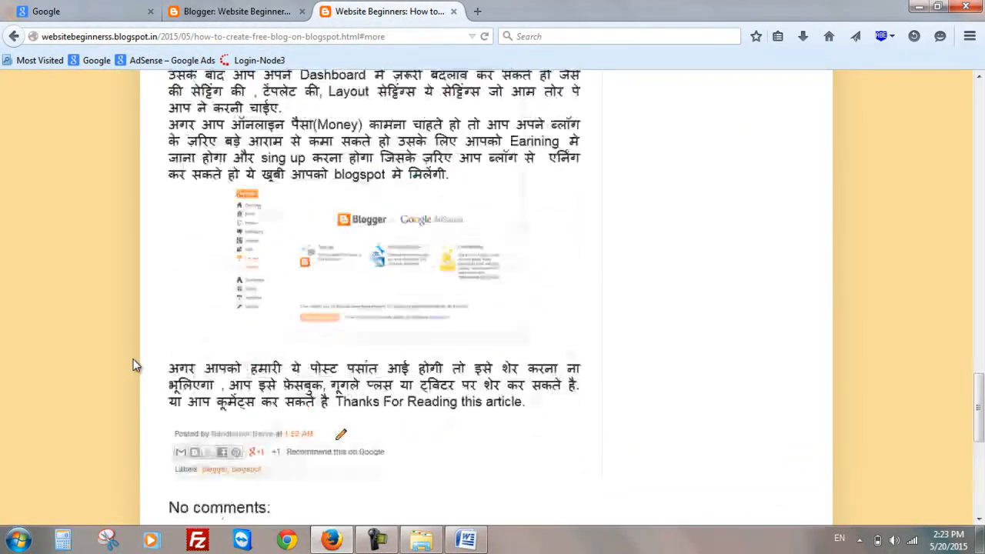
{"action": "scroll", "coordinate": [132, 364], "scroll_direction": "up", "scroll_amount": 10}
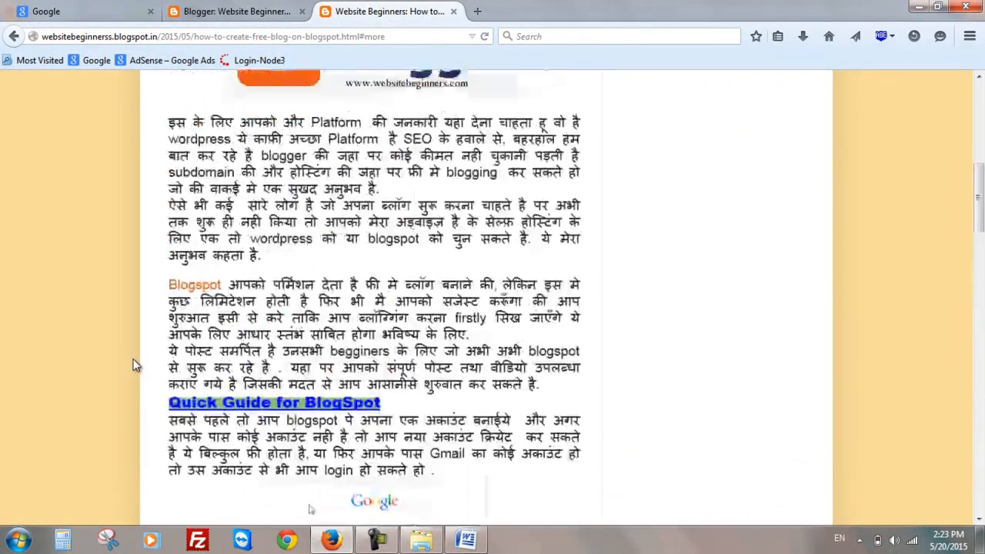
{"action": "scroll", "coordinate": [132, 364], "scroll_direction": "down", "scroll_amount": 12}
{"action": "scroll", "coordinate": [132, 364], "scroll_direction": "up", "scroll_amount": 8}
{"action": "scroll", "coordinate": [134, 363], "scroll_direction": "down", "scroll_amount": 10}
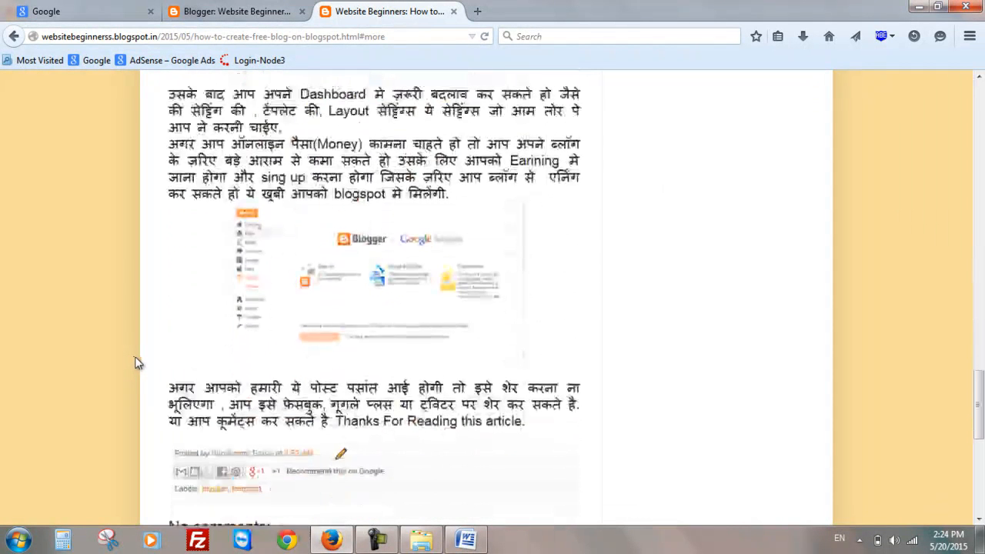
{"action": "scroll", "coordinate": [136, 362], "scroll_direction": "down", "scroll_amount": 3}
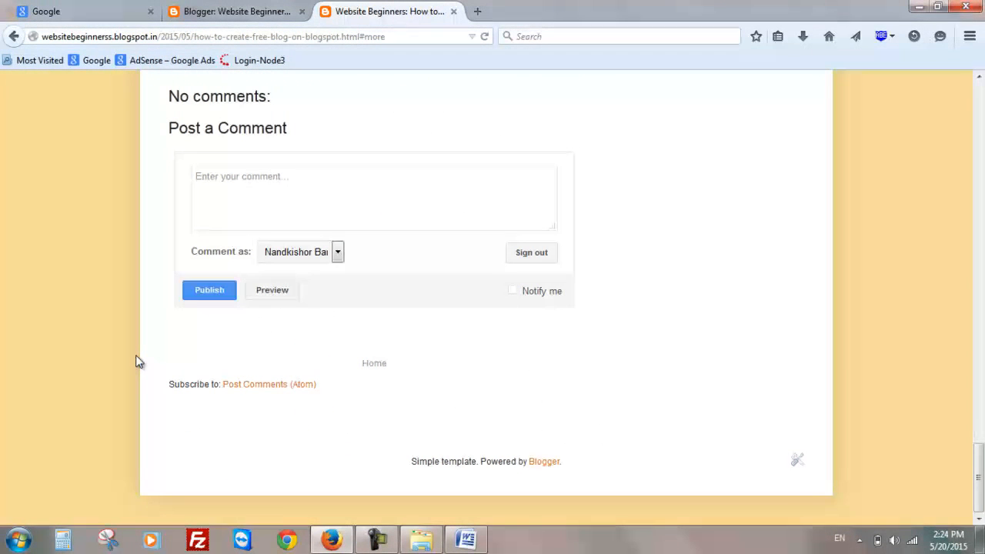